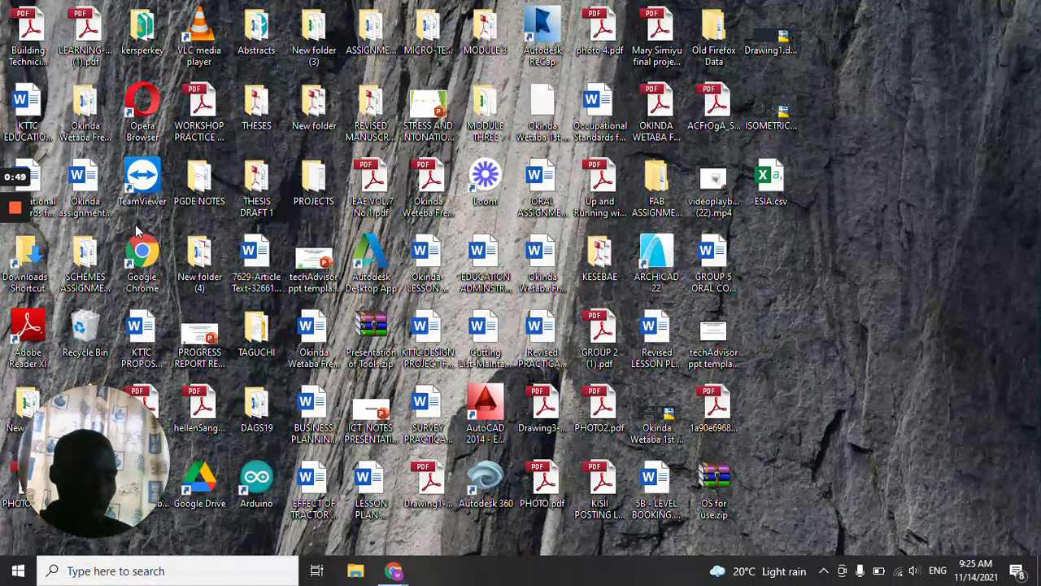
Open Google Chrome in a maximized window and go to moodle.com/moodlecloud.
{"action": "double_click", "coordinate": [150, 257]}
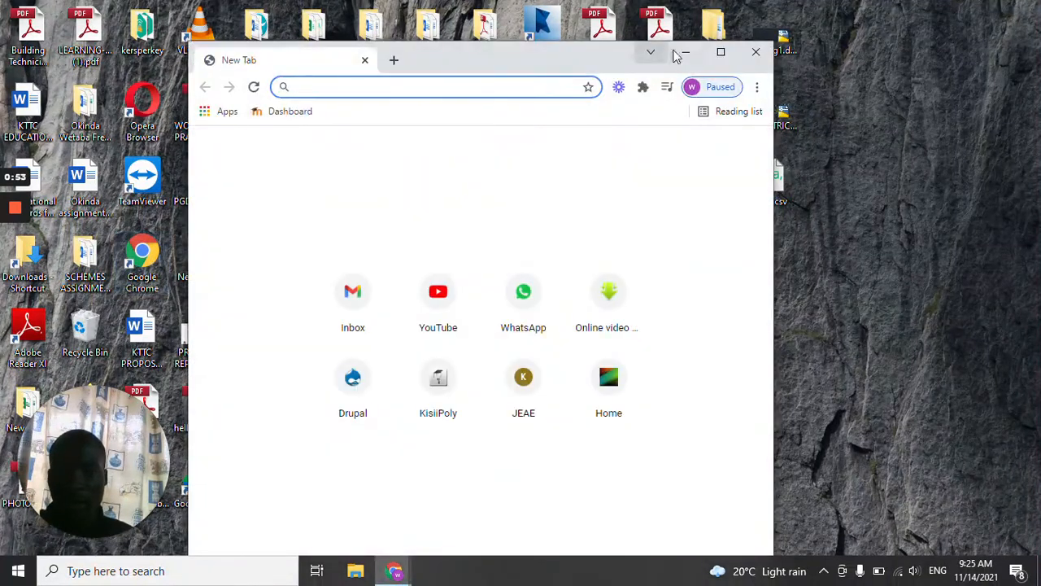
{"action": "left_click", "coordinate": [721, 54]}
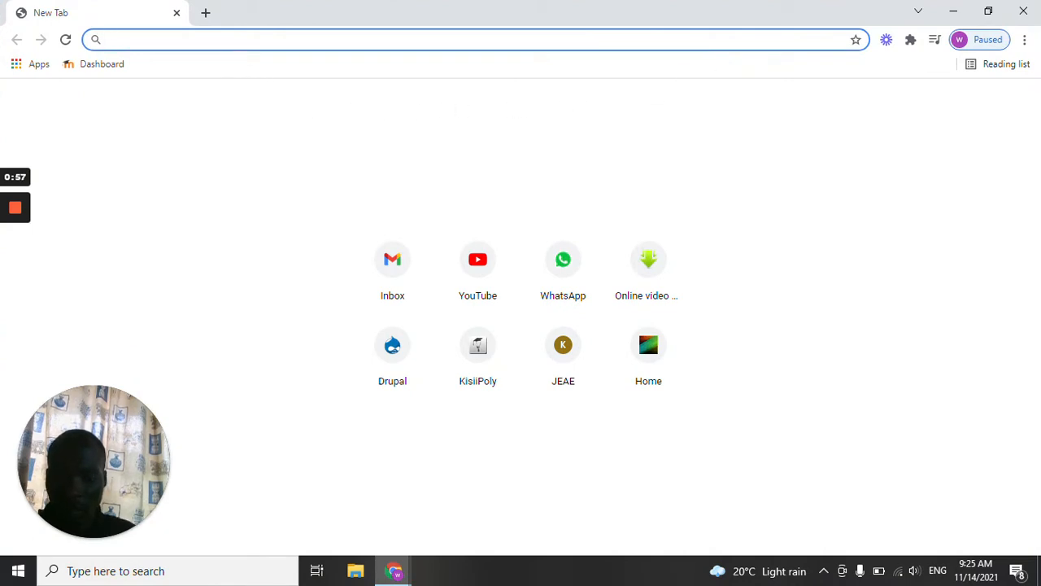
{"action": "type", "text": "moo"}
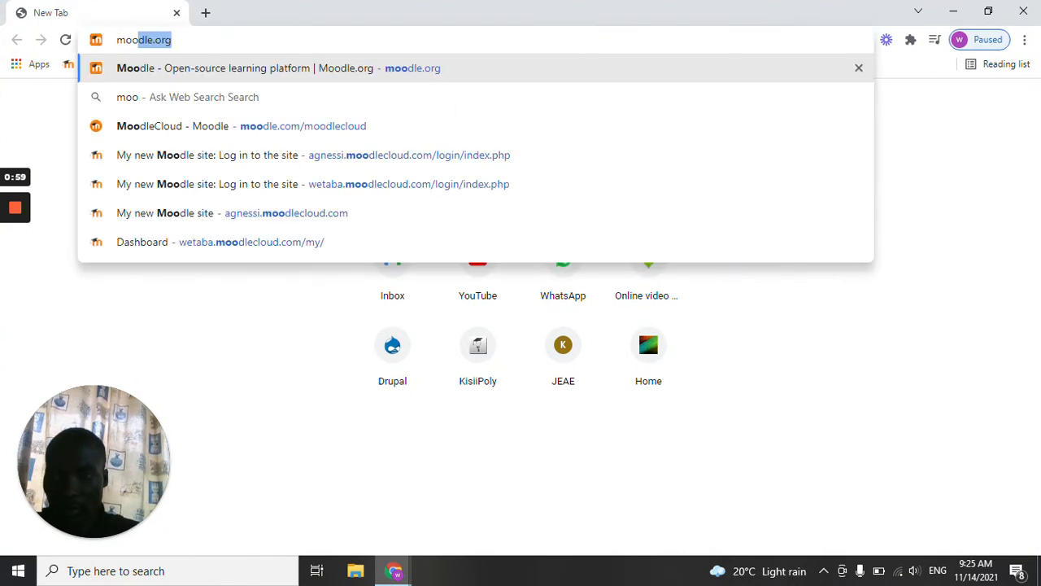
{"action": "type", "text": "dle."}
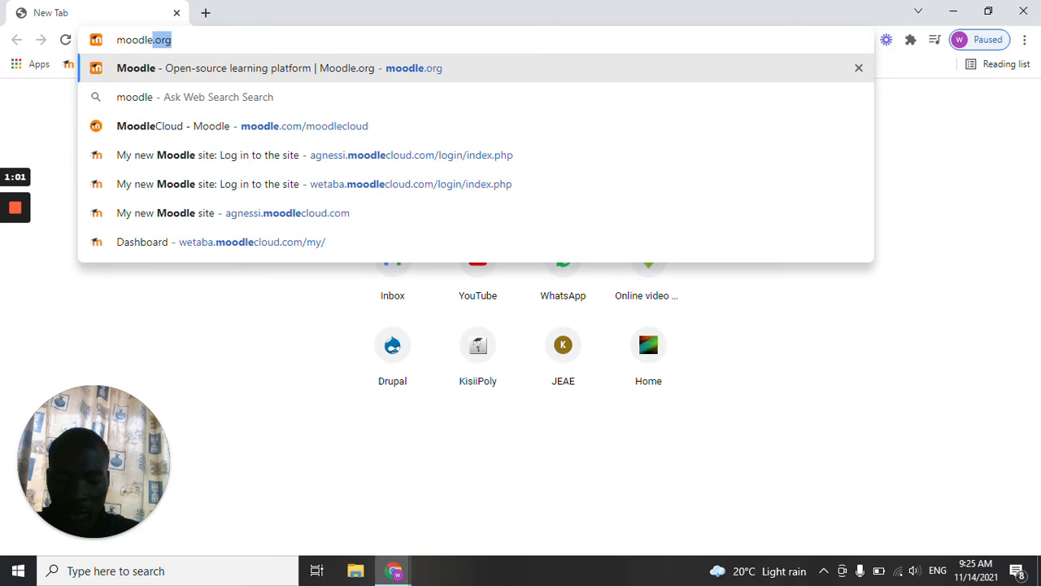
{"action": "type", "text": "com"}
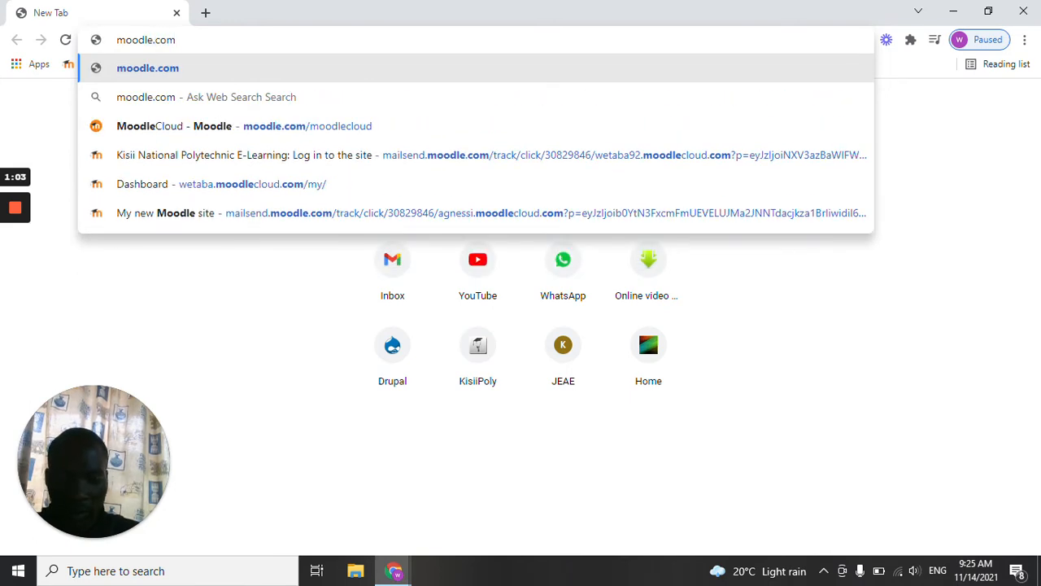
{"action": "type", "text": "/"}
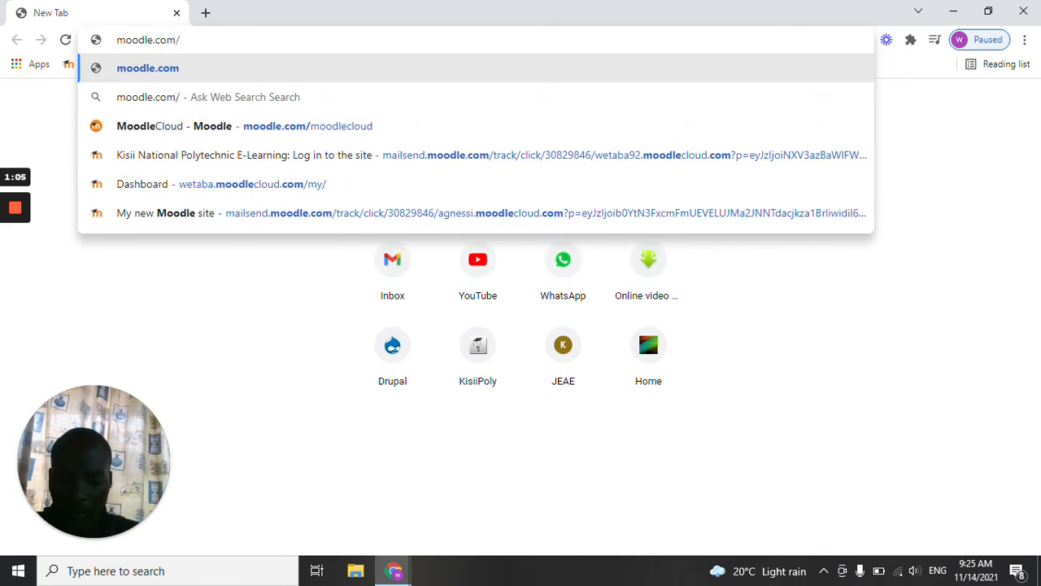
{"action": "type", "text": "moodle"}
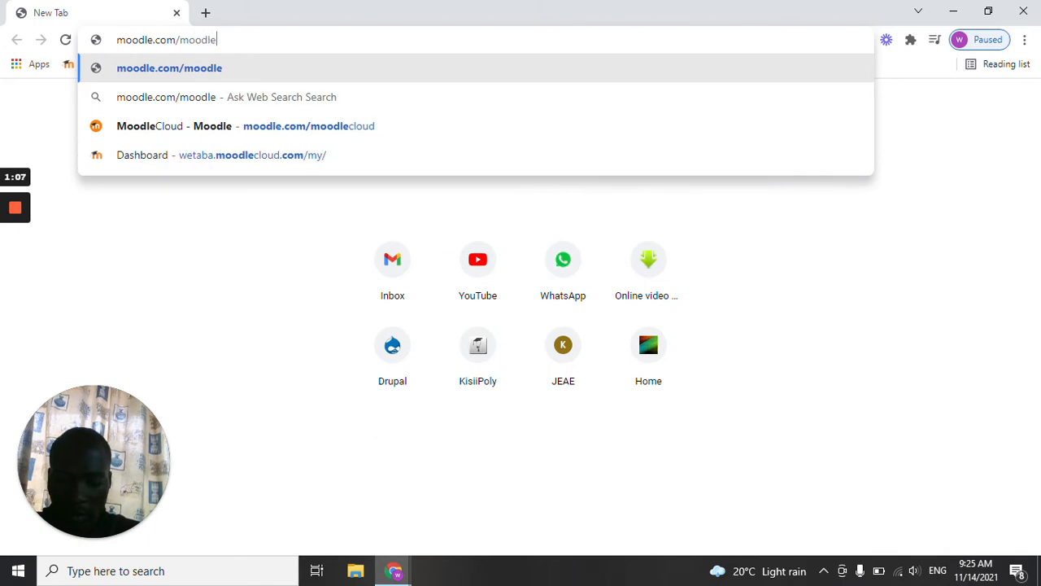
{"action": "type", "text": "cloud"}
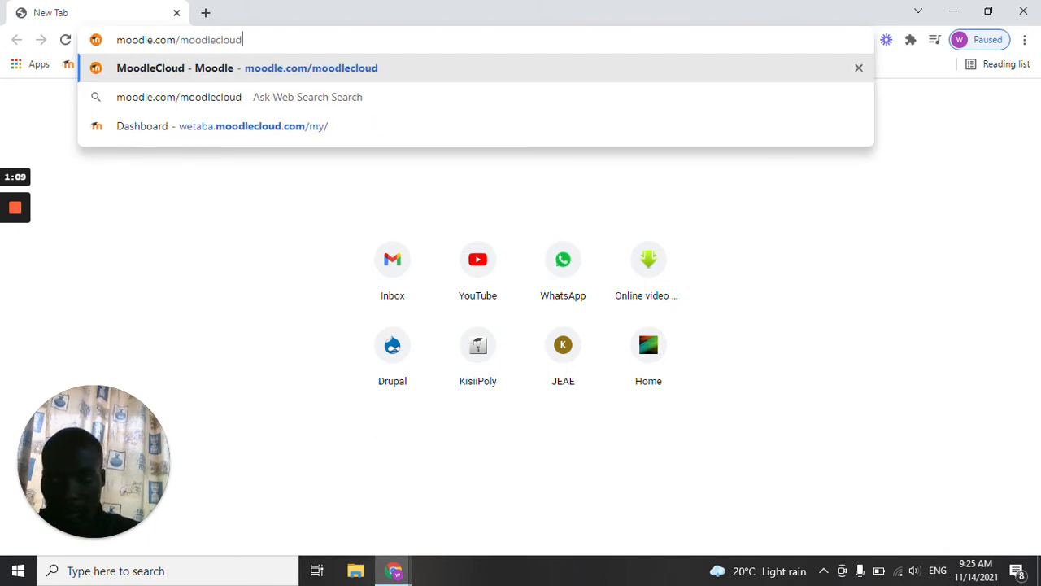
{"action": "key", "text": "Return"}
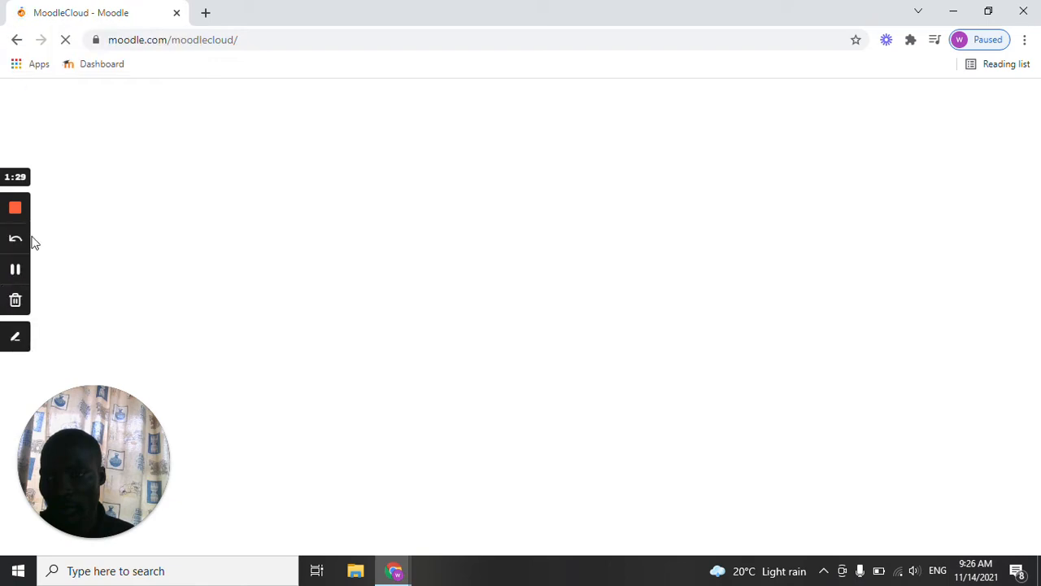
{"action": "mouse_move", "coordinate": [16, 306]}
{"action": "left_click", "coordinate": [18, 334]}
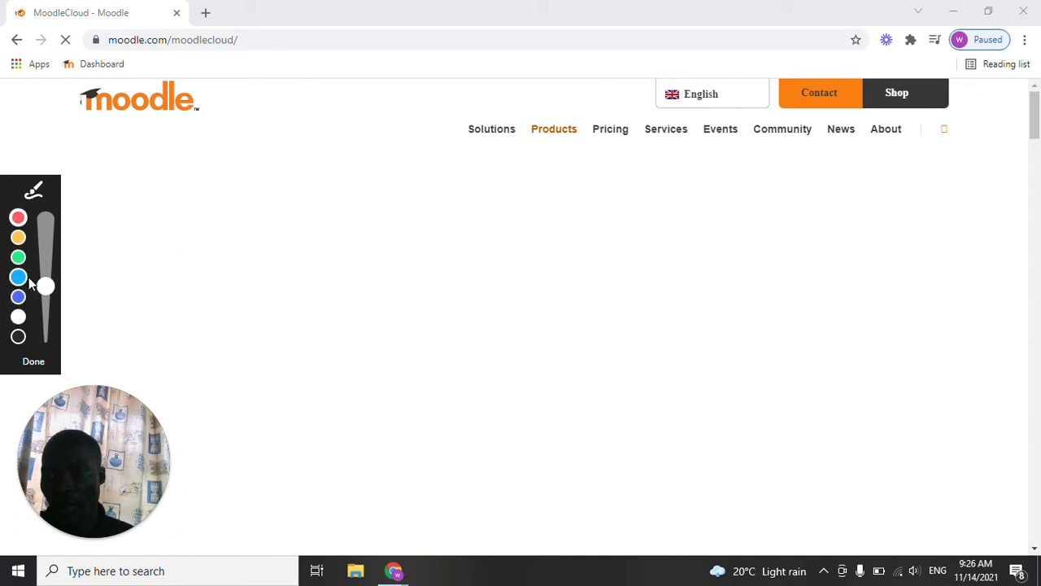
{"action": "left_click", "coordinate": [43, 313]}
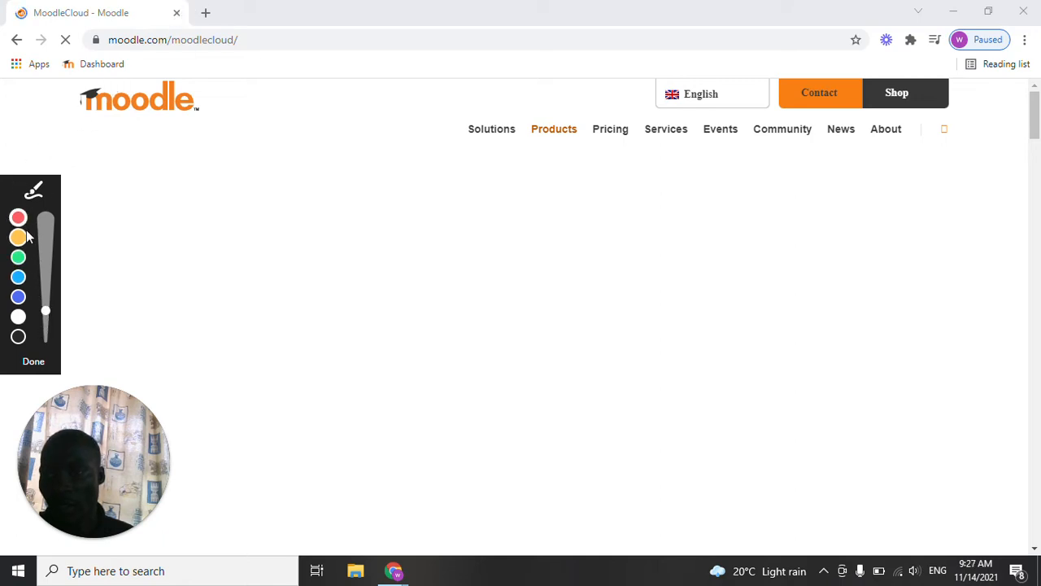
{"action": "left_click", "coordinate": [19, 336]}
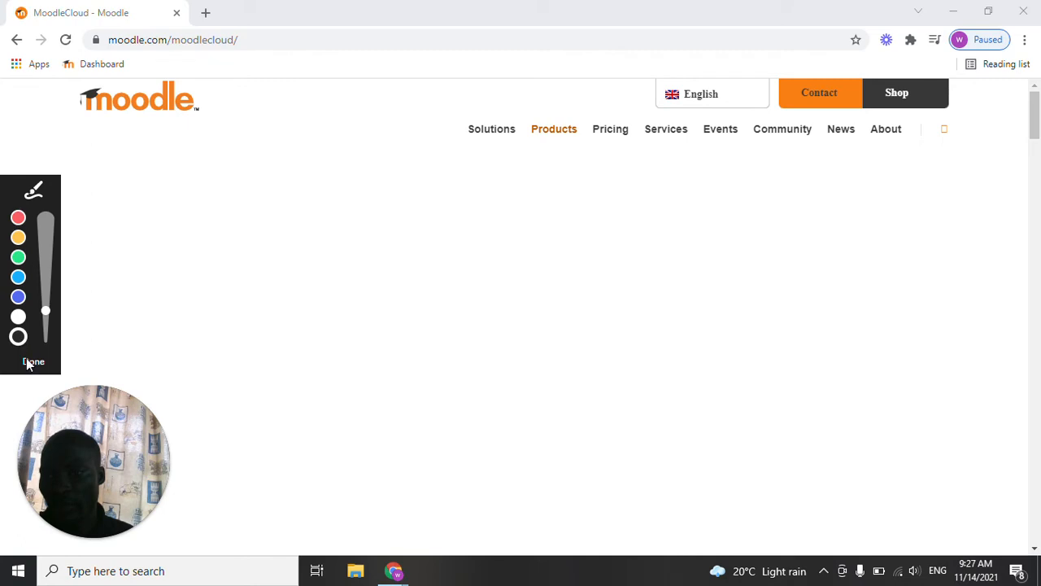
{"action": "left_click", "coordinate": [33, 361]}
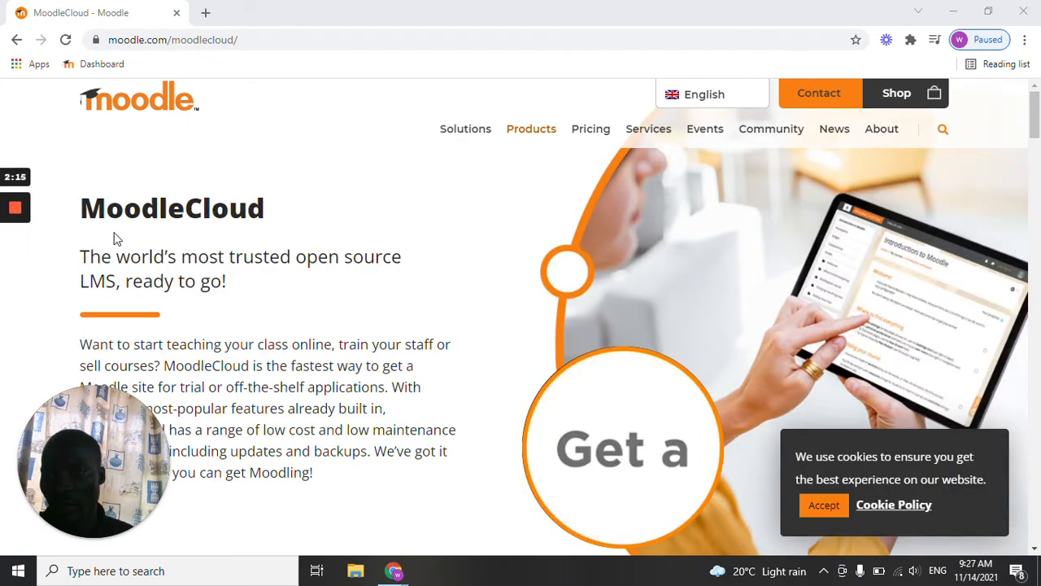
Look through the MoodleCloud page and start the free MoodleCloud trial from its plans section.
{"action": "scroll", "coordinate": [200, 242], "scroll_direction": "down", "scroll_amount": 1}
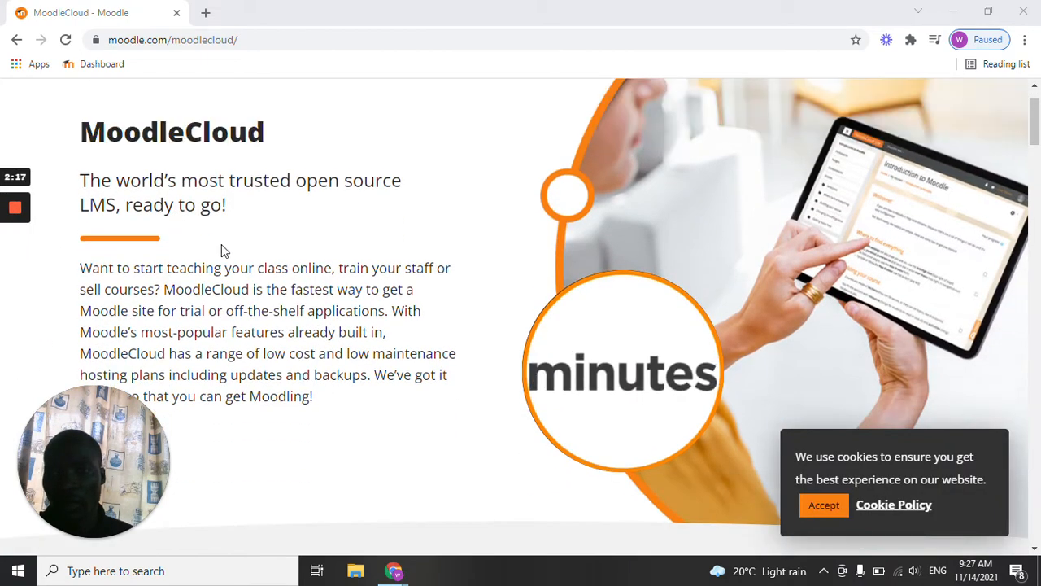
{"action": "scroll", "coordinate": [222, 244], "scroll_direction": "down", "scroll_amount": 8}
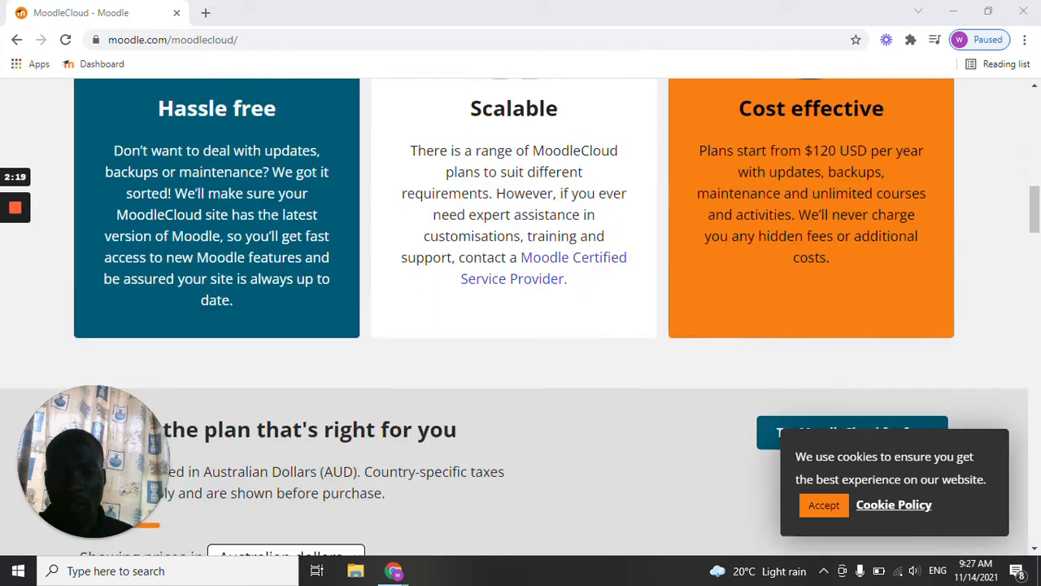
{"action": "scroll", "coordinate": [231, 249], "scroll_direction": "down", "scroll_amount": 15}
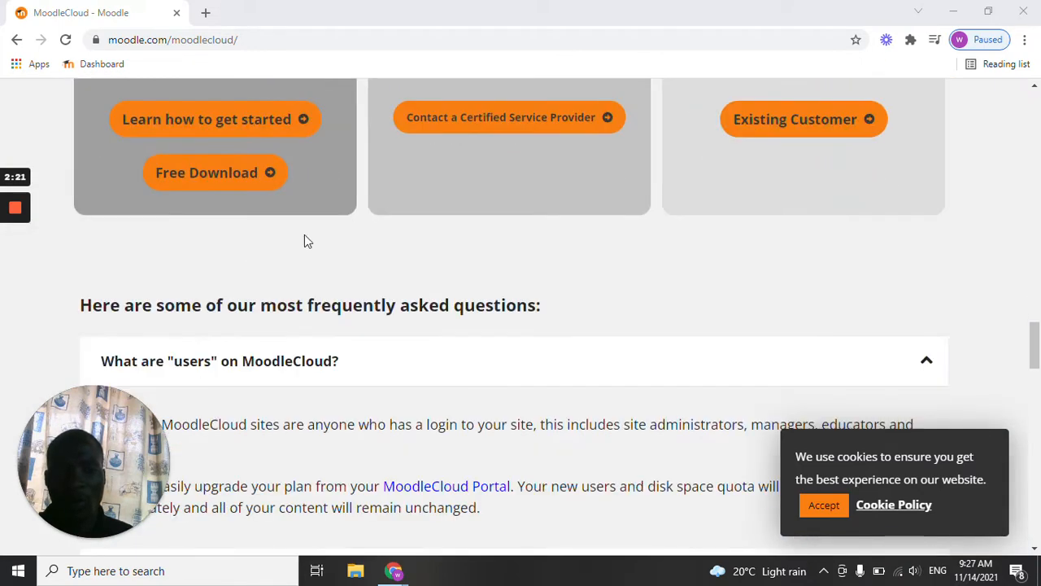
{"action": "scroll", "coordinate": [427, 215], "scroll_direction": "down", "scroll_amount": 9}
{"action": "scroll", "coordinate": [427, 215], "scroll_direction": "up", "scroll_amount": 7}
{"action": "scroll", "coordinate": [433, 214], "scroll_direction": "up", "scroll_amount": 10}
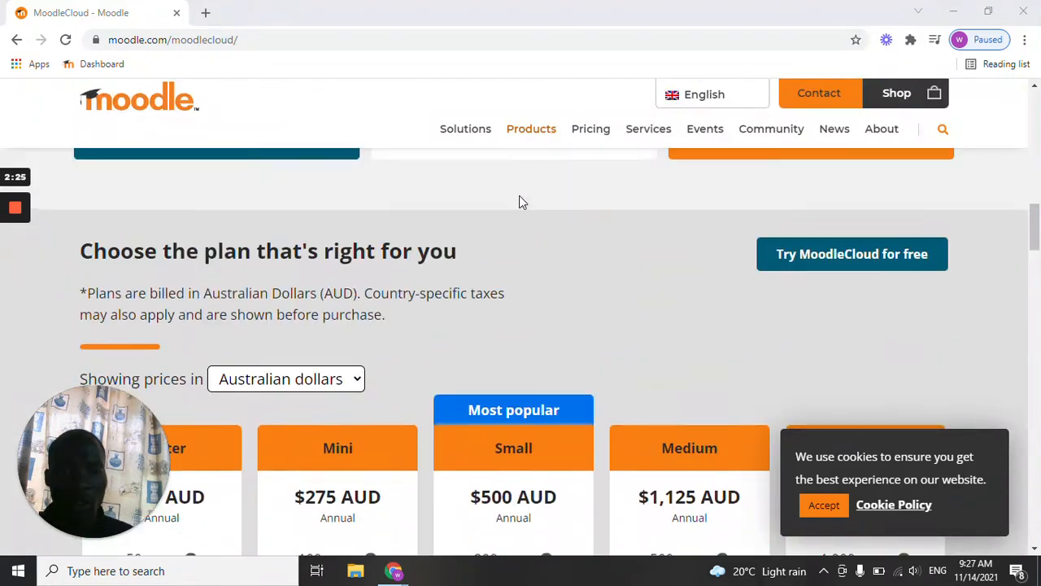
{"action": "mouse_move", "coordinate": [18, 275]}
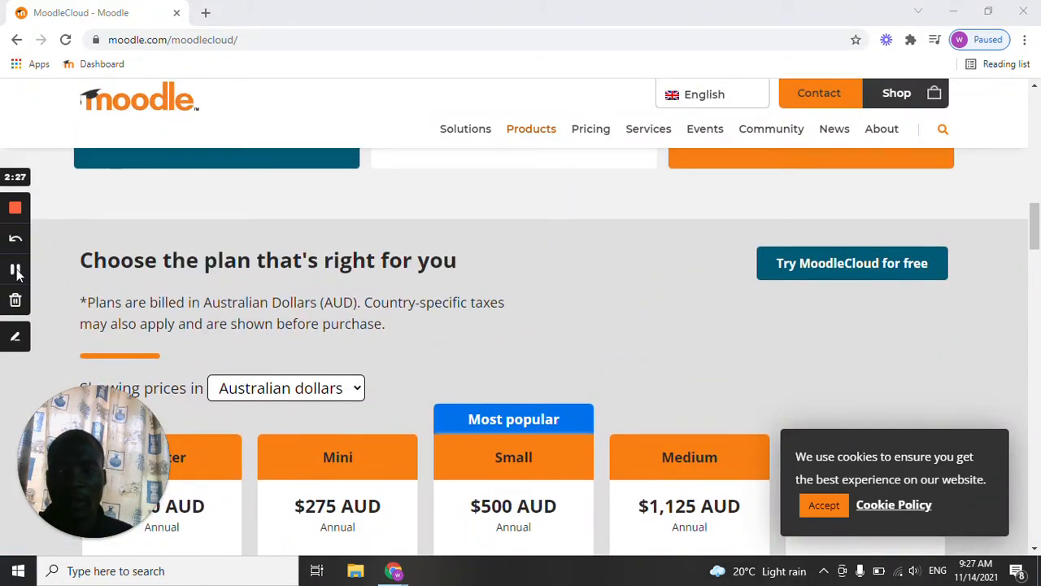
{"action": "left_click", "coordinate": [837, 271]}
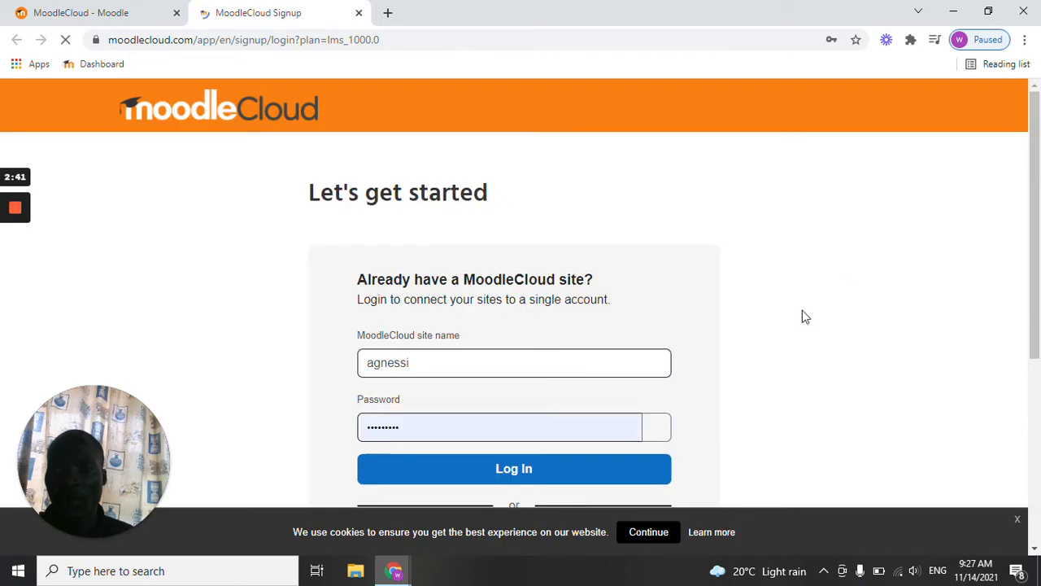
Choose to create a new account for a first-time MoodleCloud customer instead of logging in to an existing site.
{"action": "scroll", "coordinate": [622, 325], "scroll_direction": "down", "scroll_amount": 1}
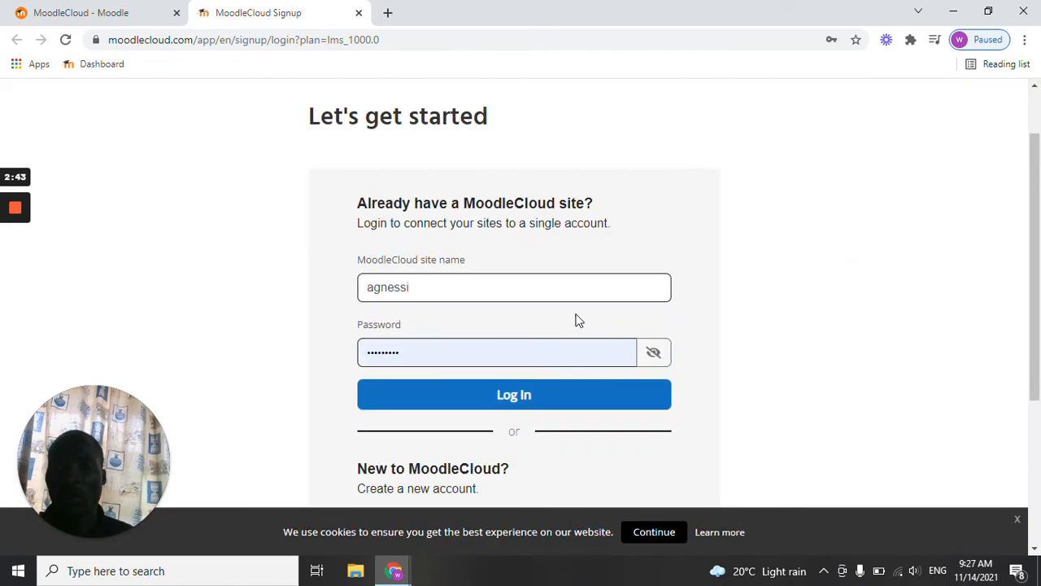
{"action": "scroll", "coordinate": [575, 319], "scroll_direction": "down", "scroll_amount": 1}
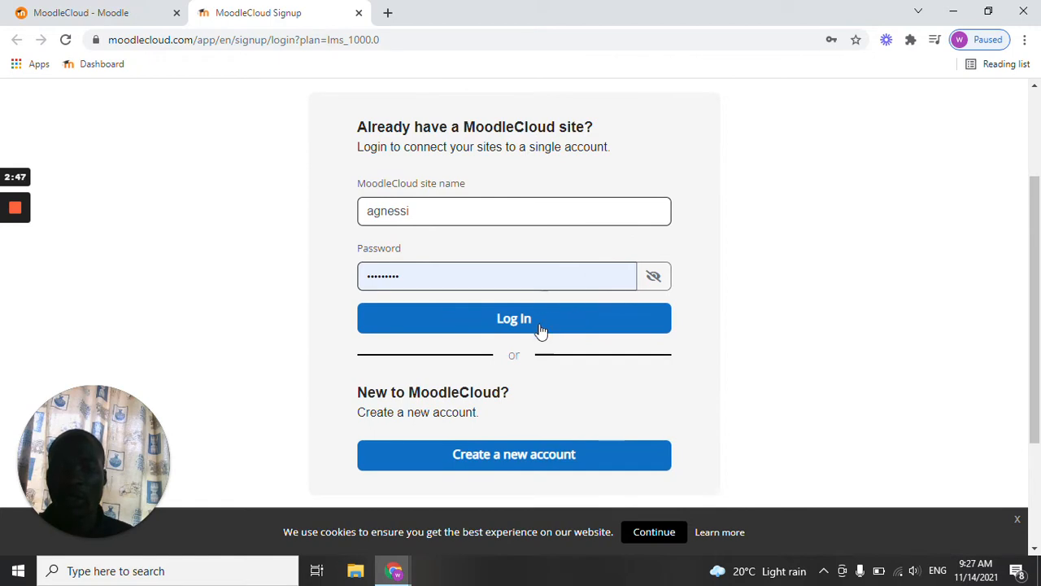
{"action": "left_click", "coordinate": [502, 460]}
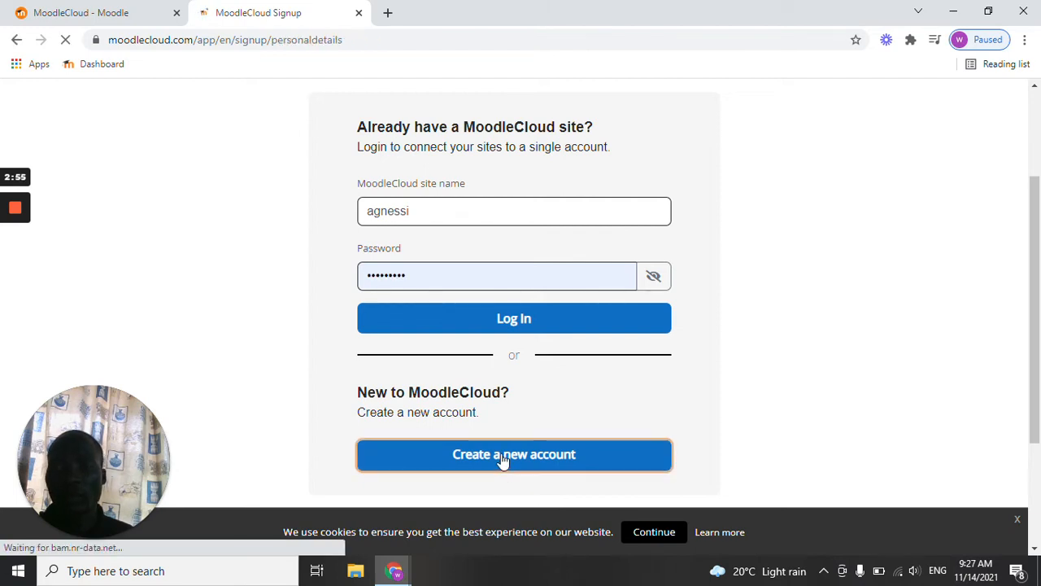
Examine the signup form's personal and site details, including the country and timezone choices and the site name field.
{"action": "scroll", "coordinate": [488, 415], "scroll_direction": "down", "scroll_amount": 1}
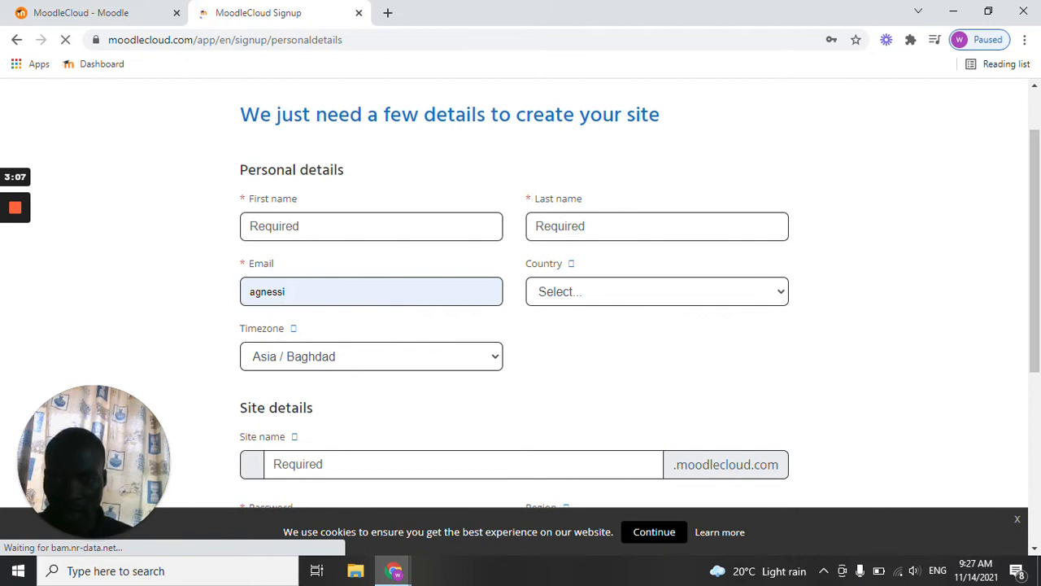
{"action": "left_click", "coordinate": [594, 299]}
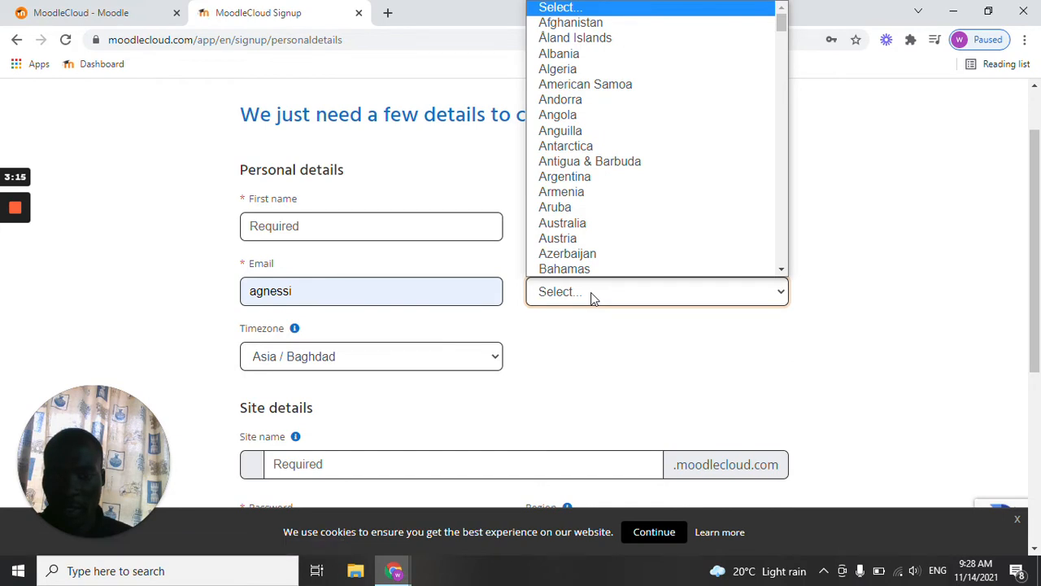
{"action": "left_click", "coordinate": [444, 334]}
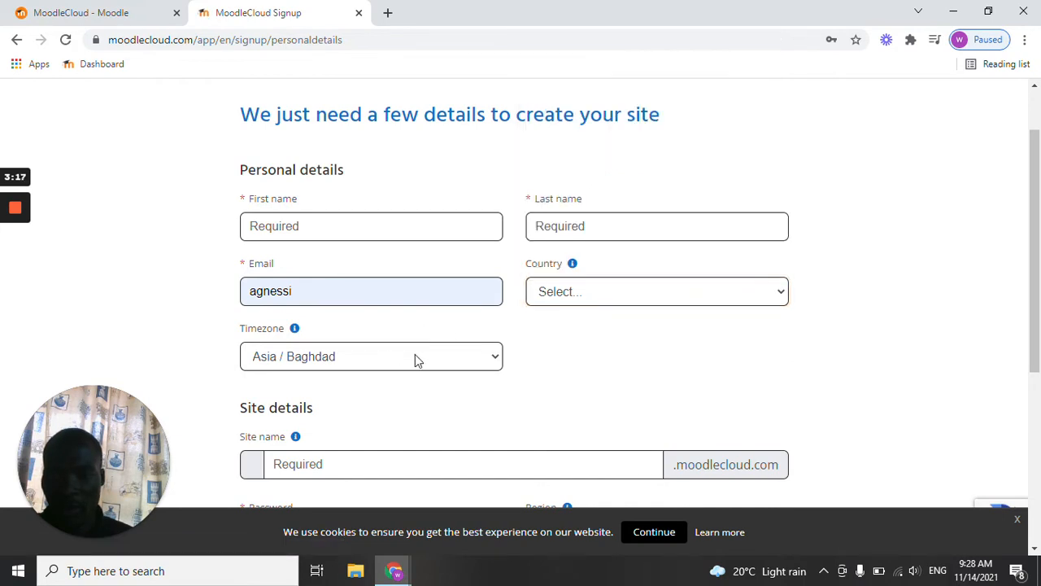
{"action": "left_click", "coordinate": [415, 356]}
{"action": "key", "text": "Down"}
{"action": "key", "text": "Down"}
{"action": "key", "text": "Down"}
{"action": "key", "text": "Down"}
{"action": "left_click", "coordinate": [547, 367]}
{"action": "scroll", "coordinate": [363, 368], "scroll_direction": "down", "scroll_amount": 2}
{"action": "left_click", "coordinate": [374, 312]}
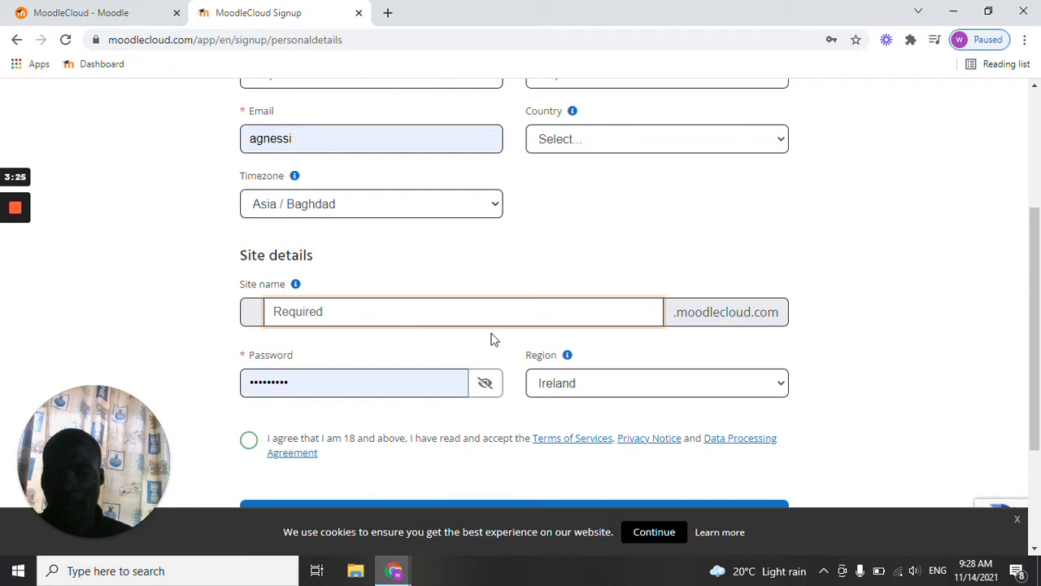
Confirm being 18 or above and accept the Terms of Services, Privacy Notice and Data Processing Agreement on the signup form.
{"action": "scroll", "coordinate": [350, 362], "scroll_direction": "down", "scroll_amount": 1}
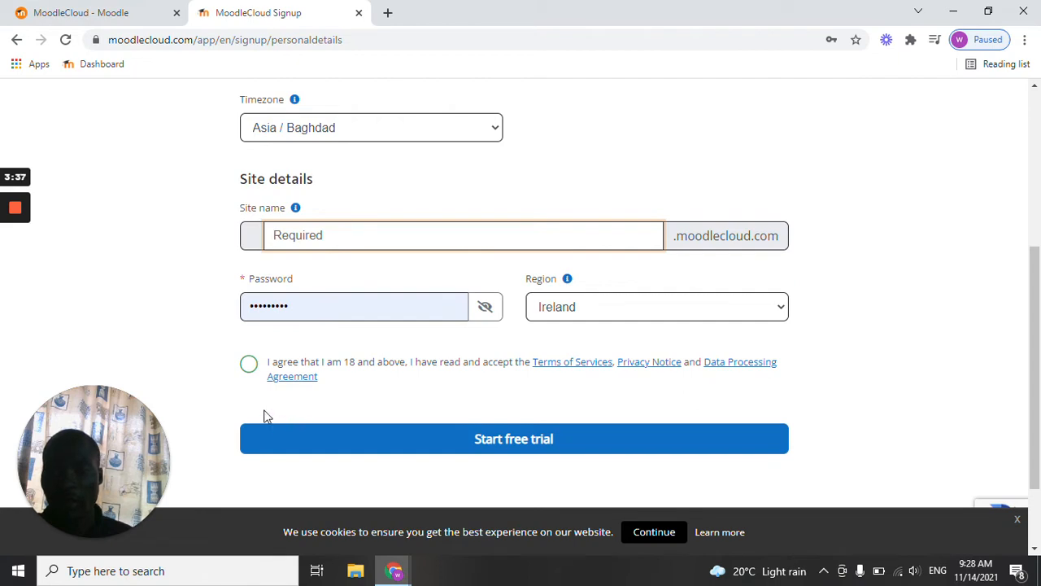
{"action": "left_click", "coordinate": [254, 368]}
{"action": "scroll", "coordinate": [407, 379], "scroll_direction": "down", "scroll_amount": 2}
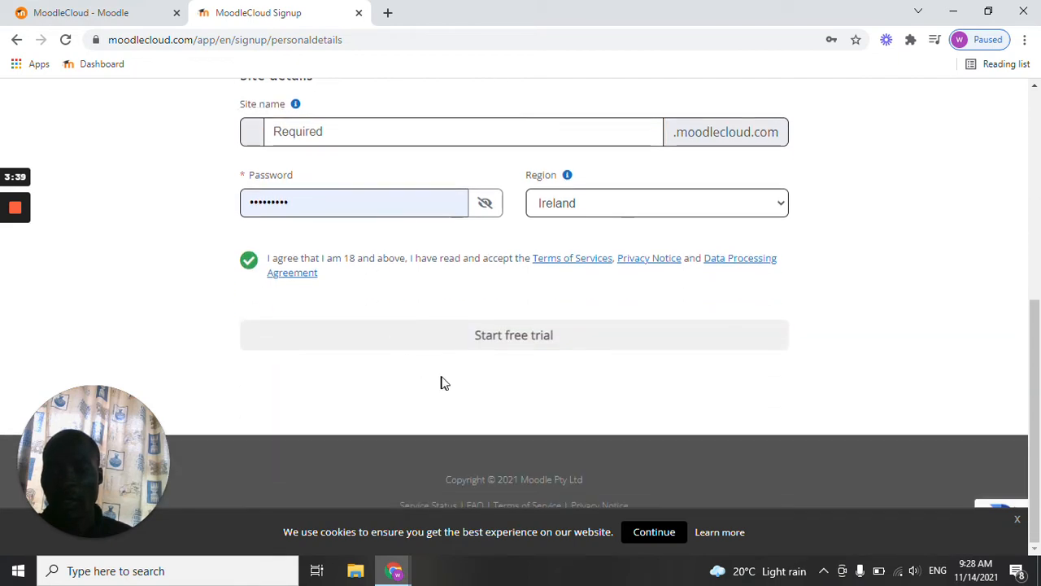
{"action": "scroll", "coordinate": [427, 363], "scroll_direction": "up", "scroll_amount": 1}
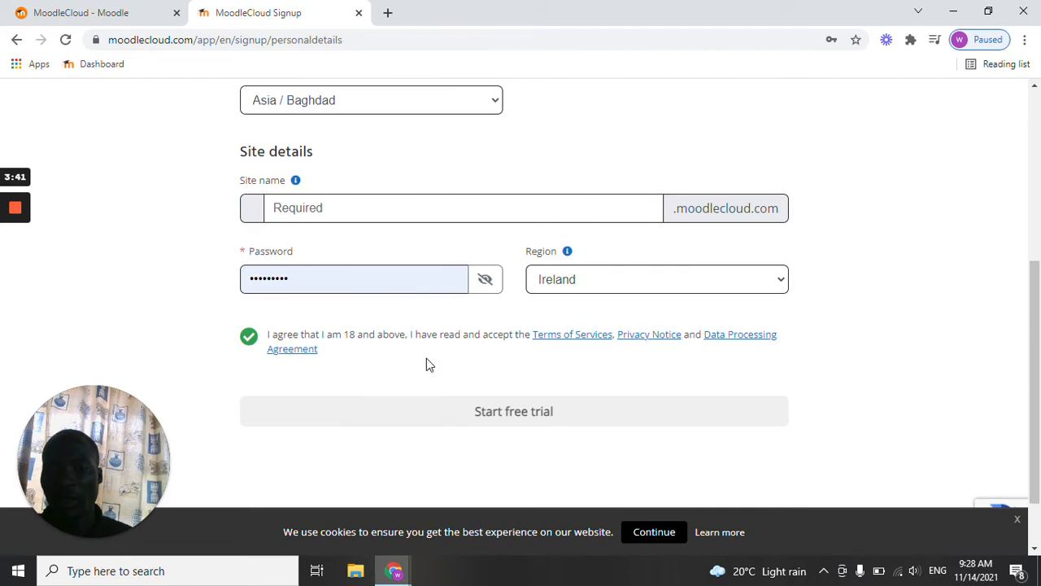
{"action": "scroll", "coordinate": [455, 363], "scroll_direction": "down", "scroll_amount": 1}
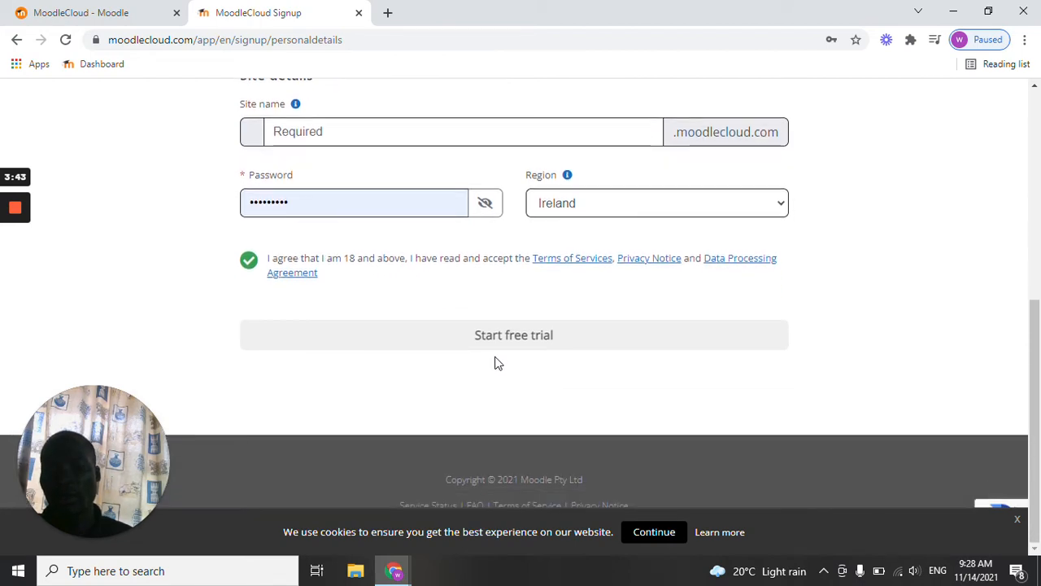
{"action": "scroll", "coordinate": [496, 358], "scroll_direction": "up", "scroll_amount": 2}
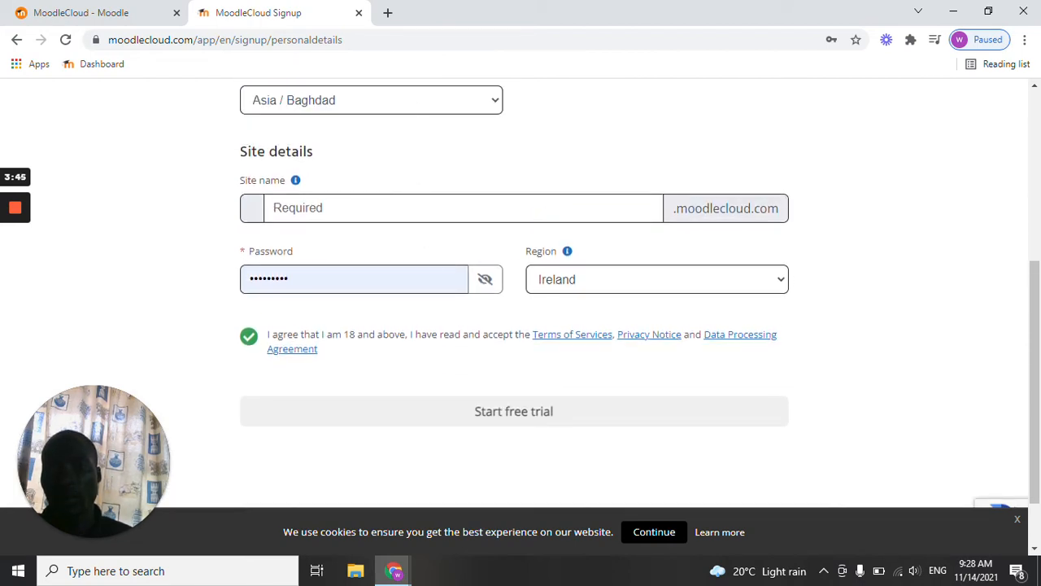
Open the Gmail inbox in a new browser tab and switch to the Kisii National Polytechnic mail account.
{"action": "left_click", "coordinate": [387, 13]}
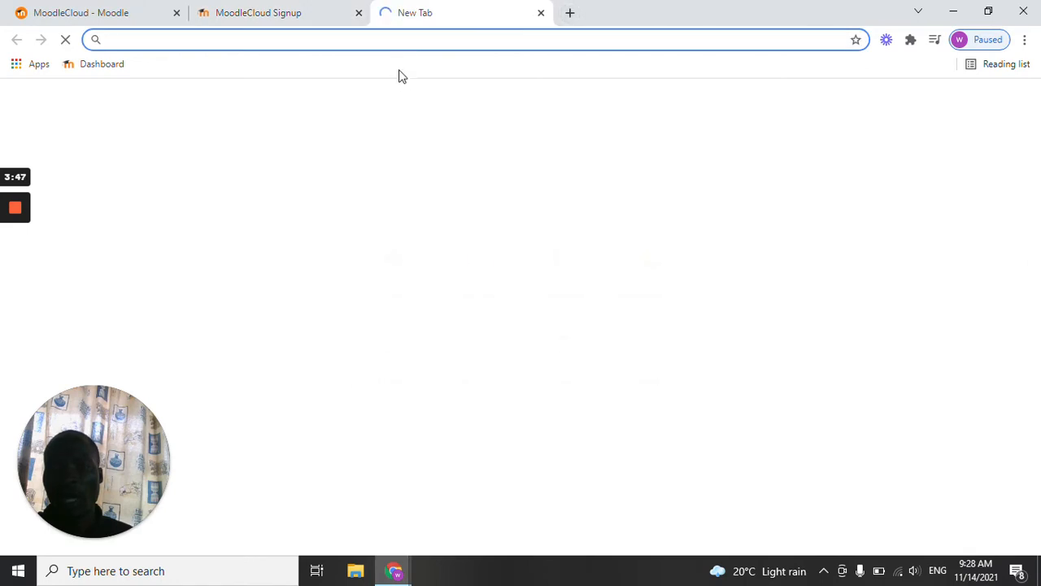
{"action": "left_click", "coordinate": [398, 269]}
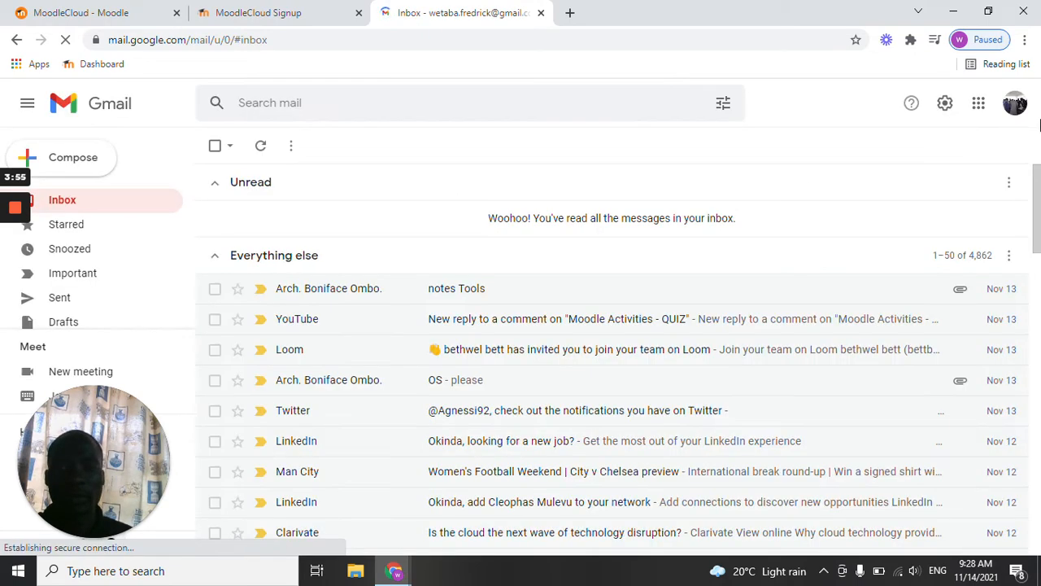
{"action": "left_click", "coordinate": [1015, 102]}
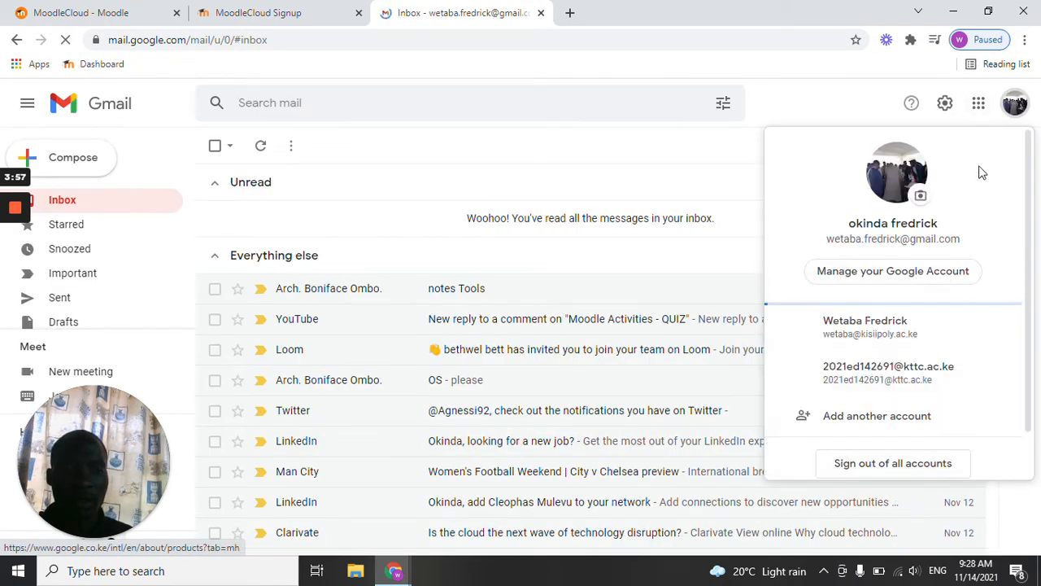
{"action": "left_click", "coordinate": [888, 286]}
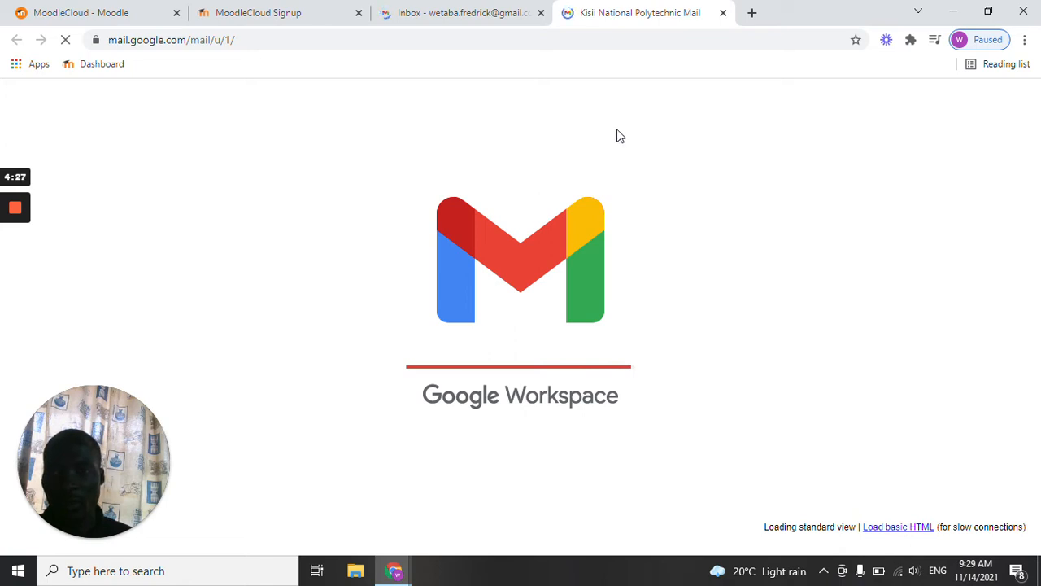
Return to the MoodleCloud signup form and review its personal details fields.
{"action": "left_click", "coordinate": [480, 13]}
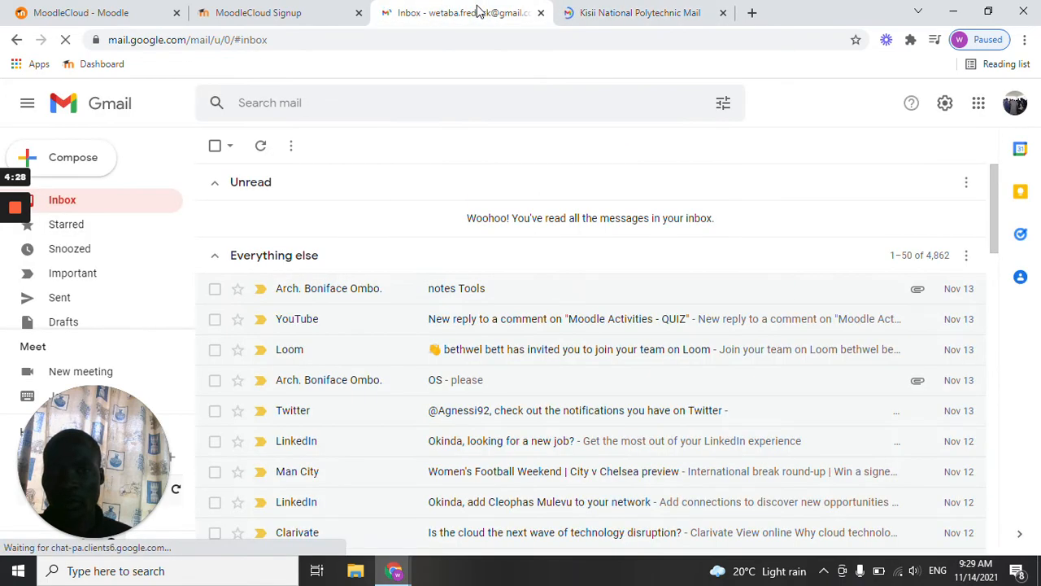
{"action": "left_click", "coordinate": [616, 13]}
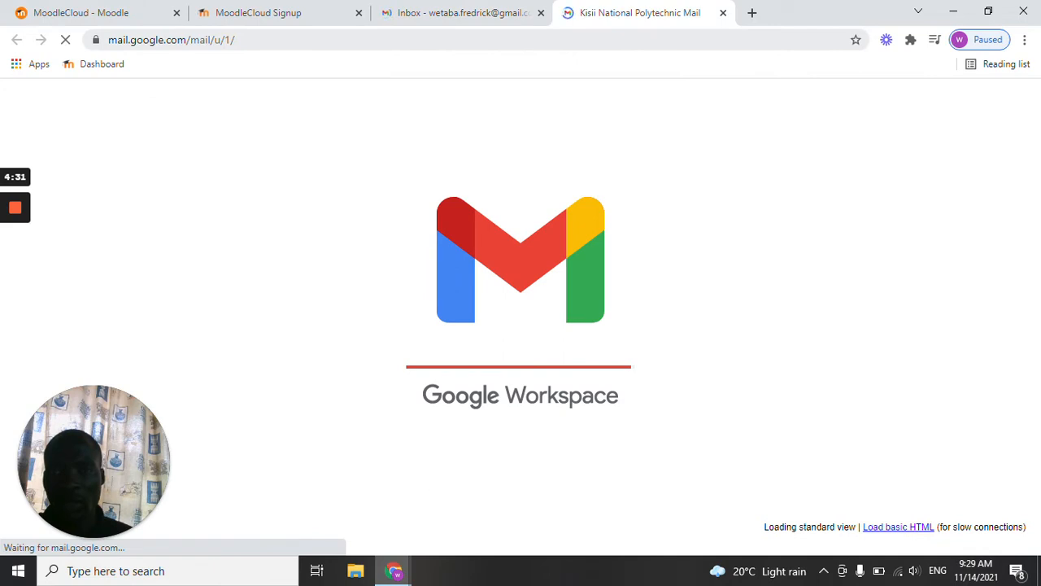
{"action": "left_click", "coordinate": [242, 10]}
{"action": "scroll", "coordinate": [397, 160], "scroll_direction": "up", "scroll_amount": 4}
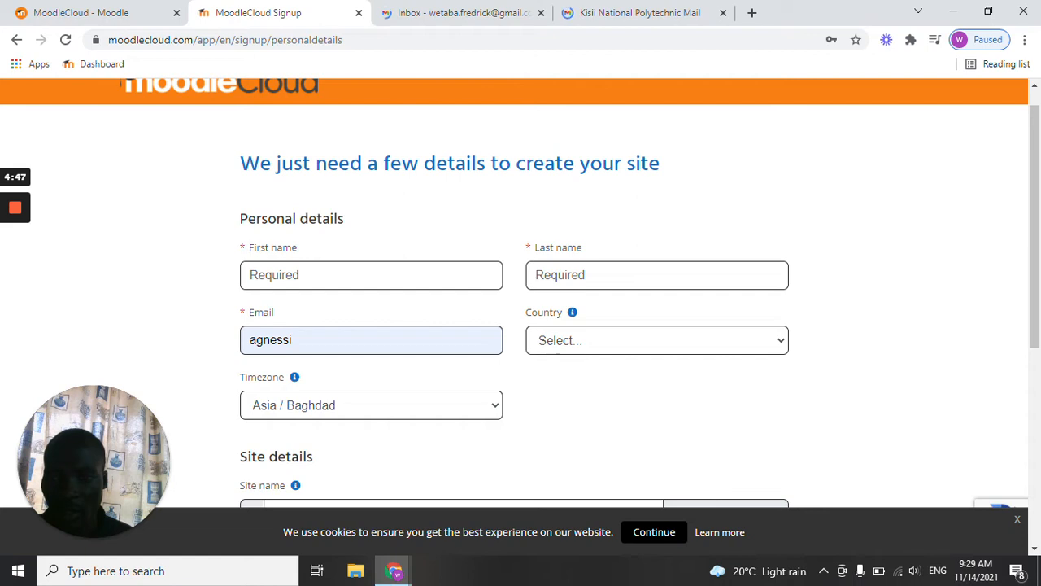
Open the "Your MoodleCloud site is ready!" email in the institutional Gmail inbox.
{"action": "left_click", "coordinate": [606, 11]}
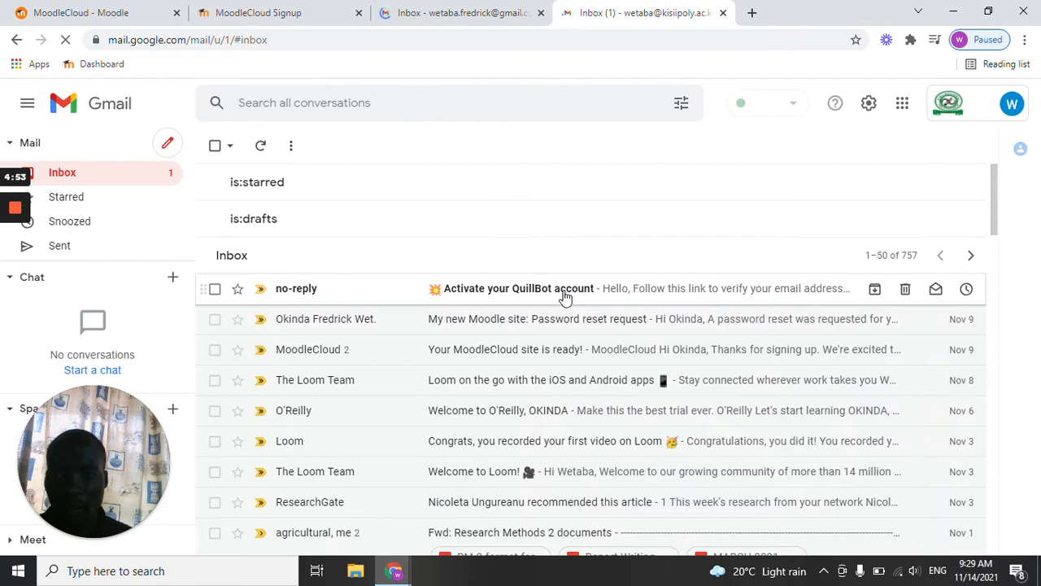
{"action": "scroll", "coordinate": [530, 329], "scroll_direction": "down", "scroll_amount": 2}
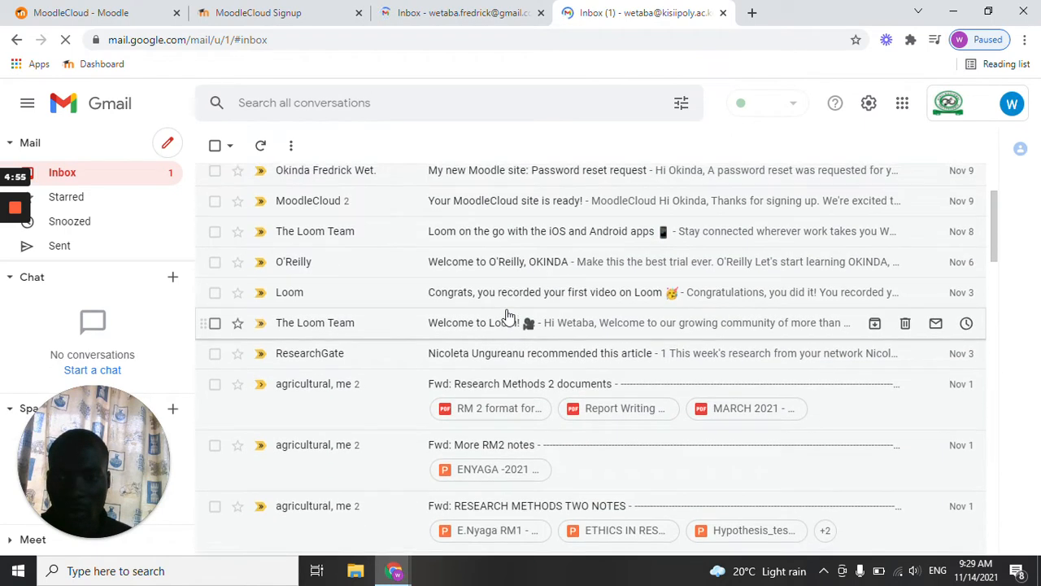
{"action": "scroll", "coordinate": [506, 313], "scroll_direction": "up", "scroll_amount": 2}
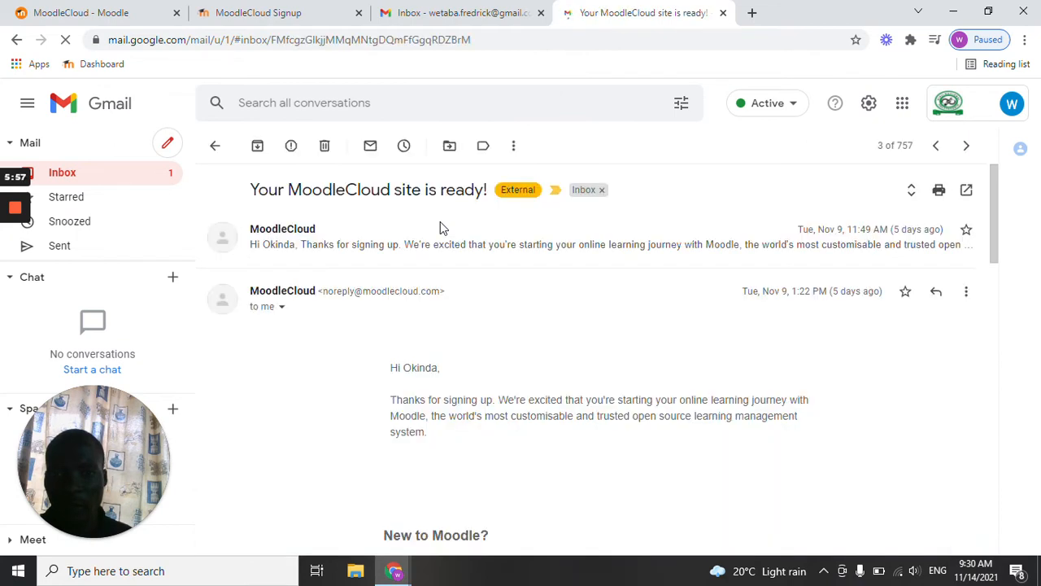
Read the account information in the MoodleCloud welcome email and launch the site from it.
{"action": "scroll", "coordinate": [431, 399], "scroll_direction": "down", "scroll_amount": 7}
{"action": "scroll", "coordinate": [423, 383], "scroll_direction": "up", "scroll_amount": 6}
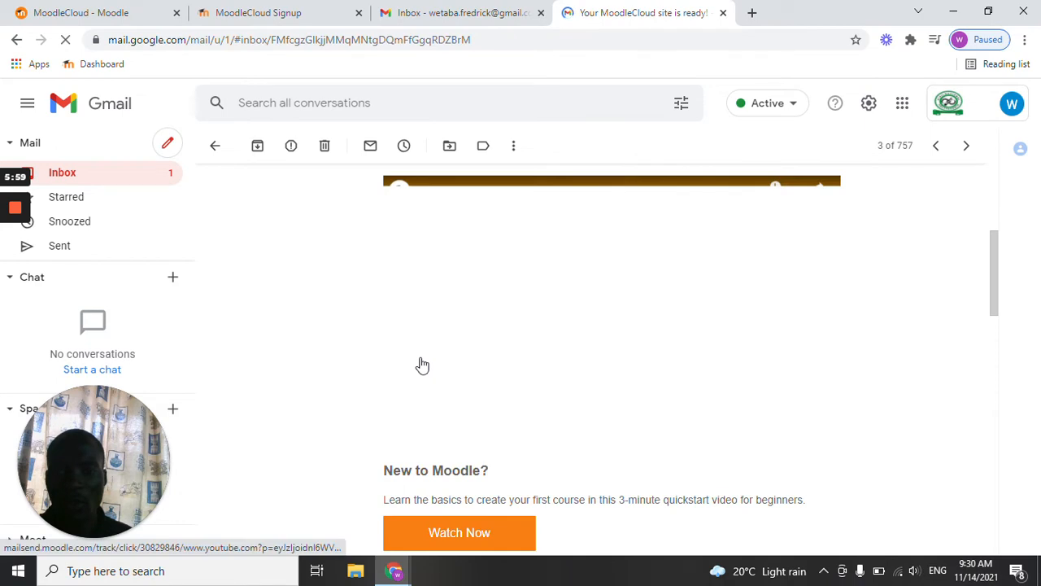
{"action": "scroll", "coordinate": [422, 366], "scroll_direction": "down", "scroll_amount": 3}
{"action": "scroll", "coordinate": [422, 366], "scroll_direction": "down", "scroll_amount": 2}
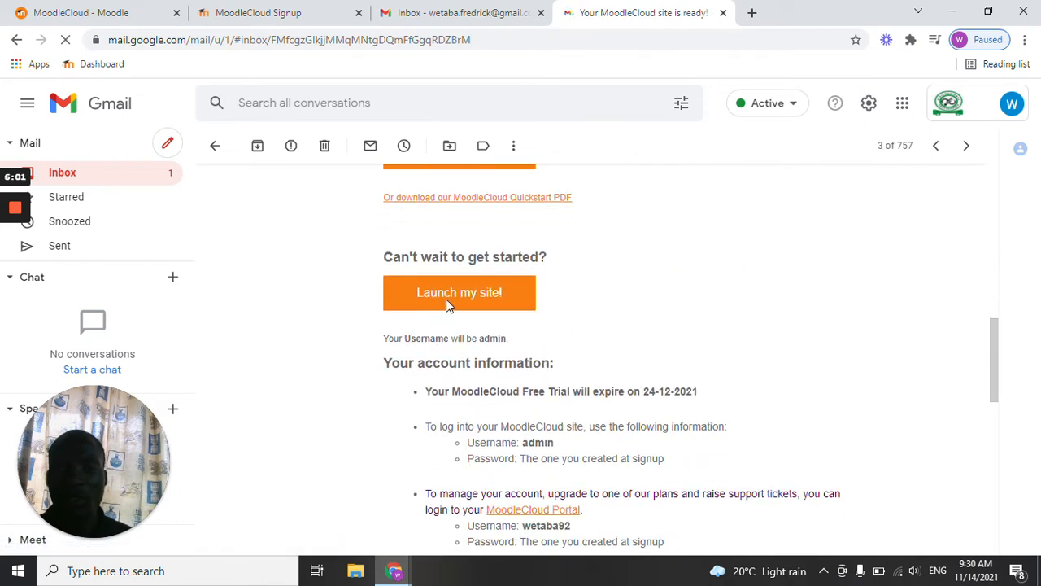
{"action": "scroll", "coordinate": [447, 303], "scroll_direction": "up", "scroll_amount": 2}
{"action": "scroll", "coordinate": [452, 298], "scroll_direction": "down", "scroll_amount": 1}
{"action": "scroll", "coordinate": [452, 298], "scroll_direction": "up", "scroll_amount": 1}
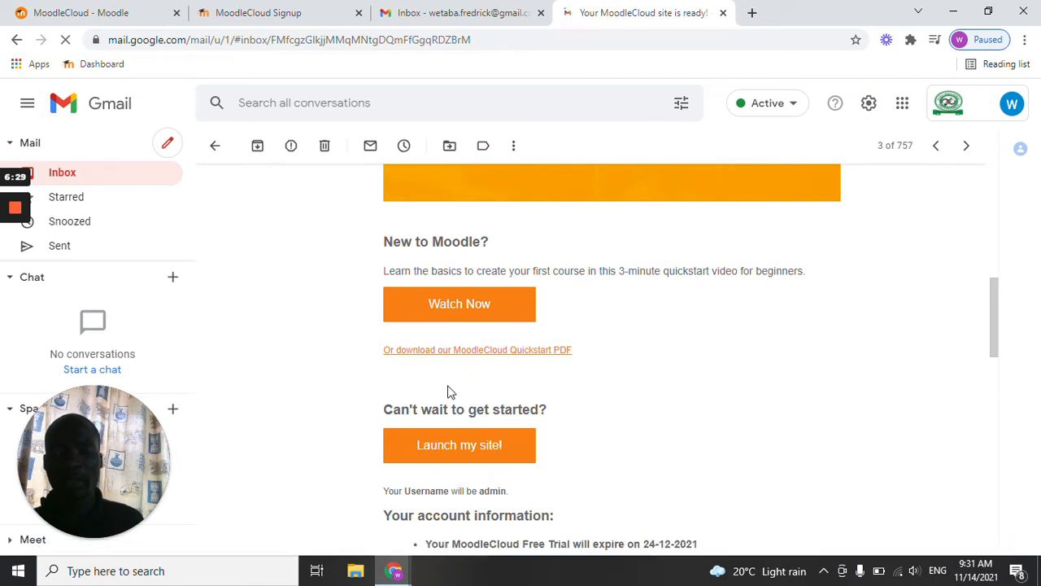
{"action": "scroll", "coordinate": [445, 384], "scroll_direction": "down", "scroll_amount": 1}
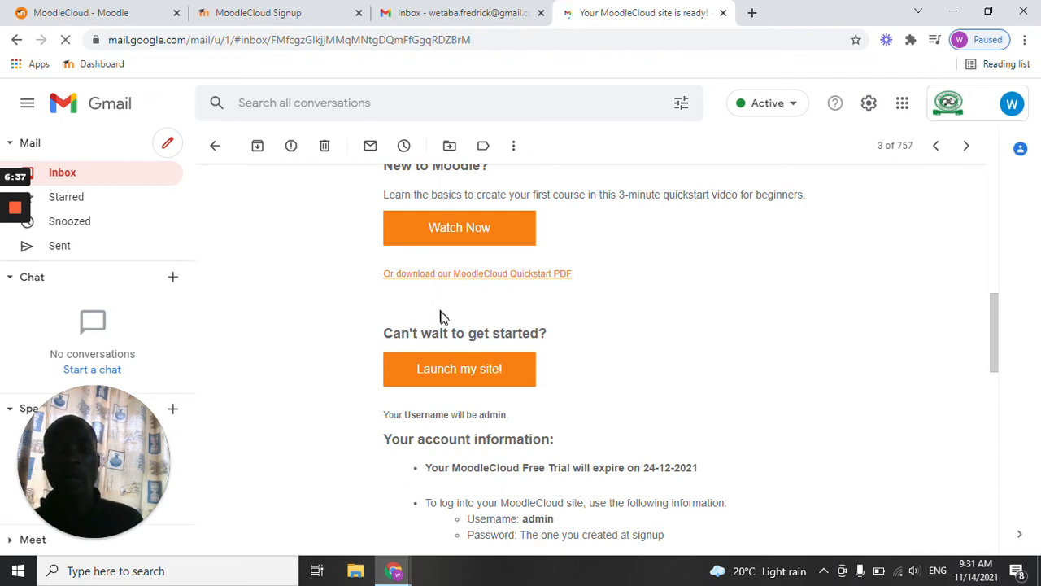
{"action": "left_click", "coordinate": [457, 375]}
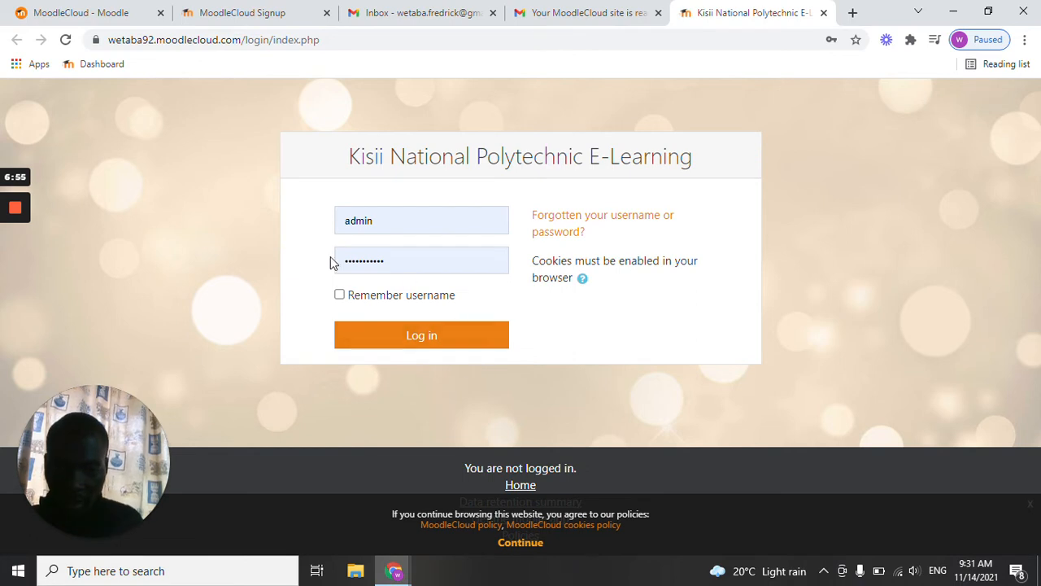
Try to log in as admin by replacing the prefilled account password and choosing to remember the username.
{"action": "left_click", "coordinate": [428, 261]}
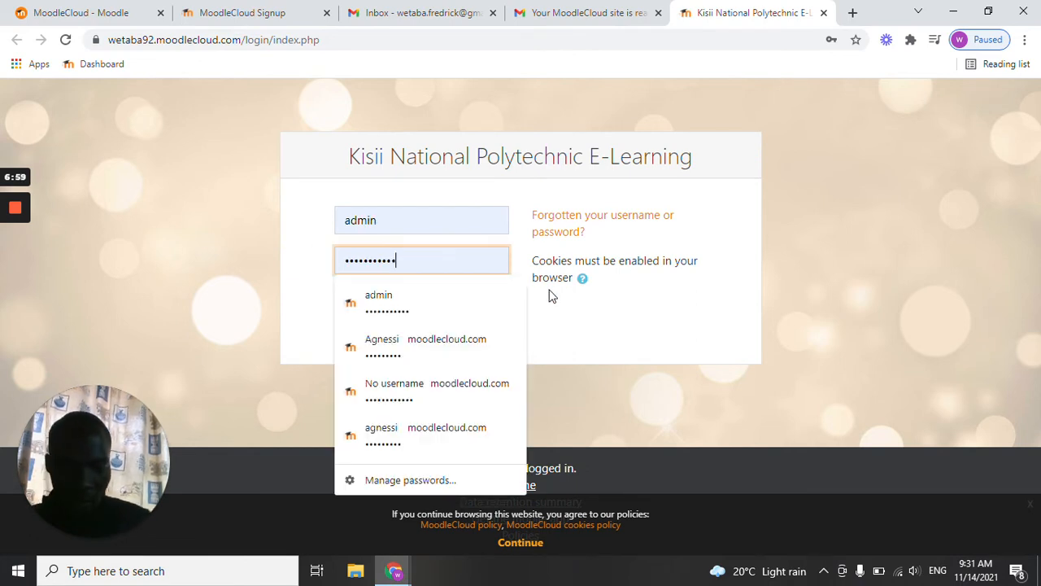
{"action": "key", "text": "BackSpace"}
{"action": "key", "text": "BackSpace"}
{"action": "key", "text": "BackSpace"}
{"action": "key", "text": "BackSpace"}
{"action": "key", "text": "BackSpace"}
{"action": "key", "text": "BackSpace"}
{"action": "key", "text": "BackSpace"}
{"action": "key", "text": "BackSpace"}
{"action": "key", "text": "BackSpace"}
{"action": "key", "text": "BackSpace"}
{"action": "key", "text": "BackSpace"}
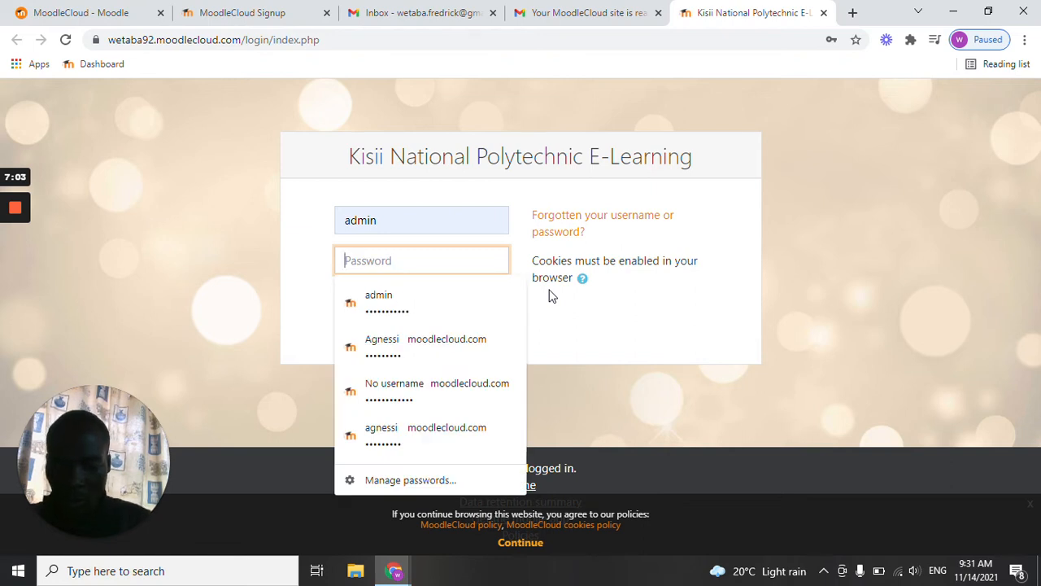
{"action": "type", "text": "a"}
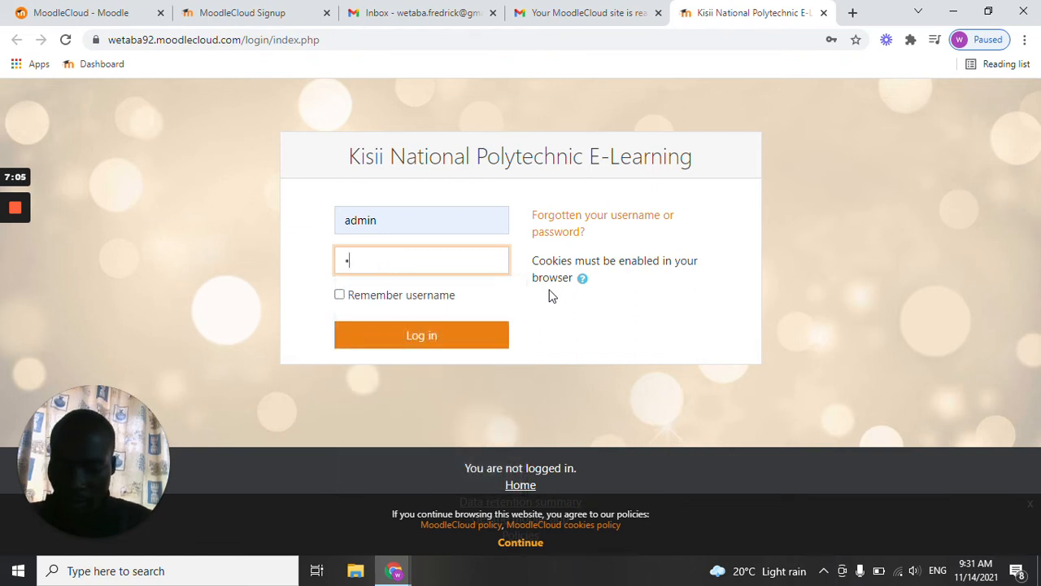
{"action": "type", "text": "dmin1"}
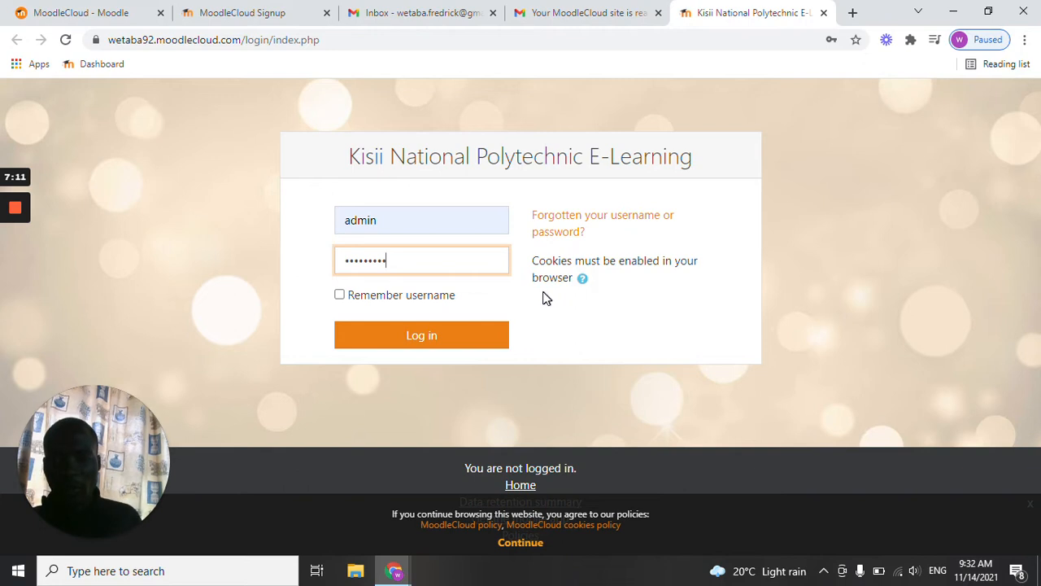
{"action": "left_click", "coordinate": [340, 296]}
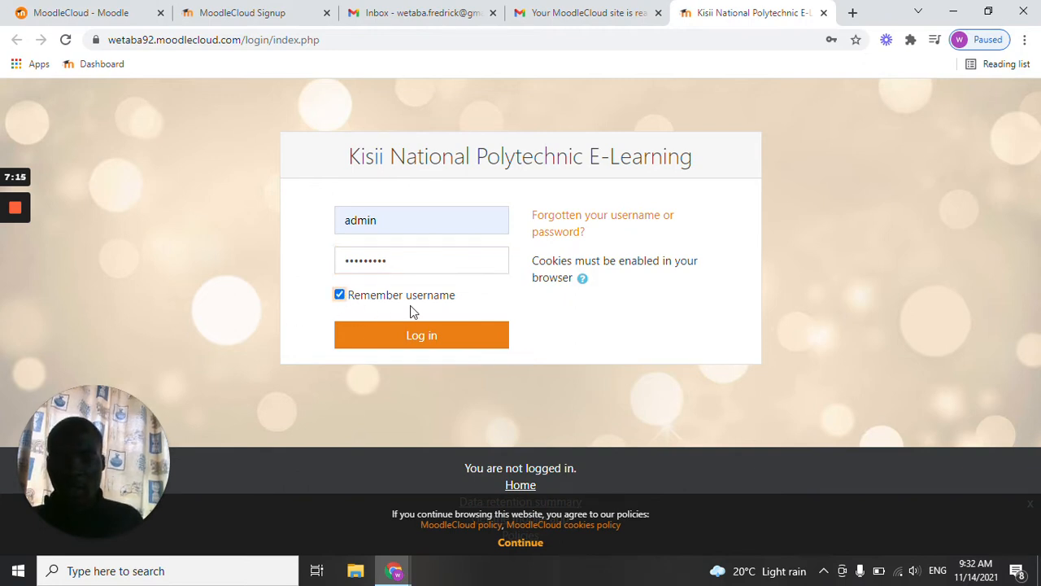
{"action": "left_click", "coordinate": [407, 336]}
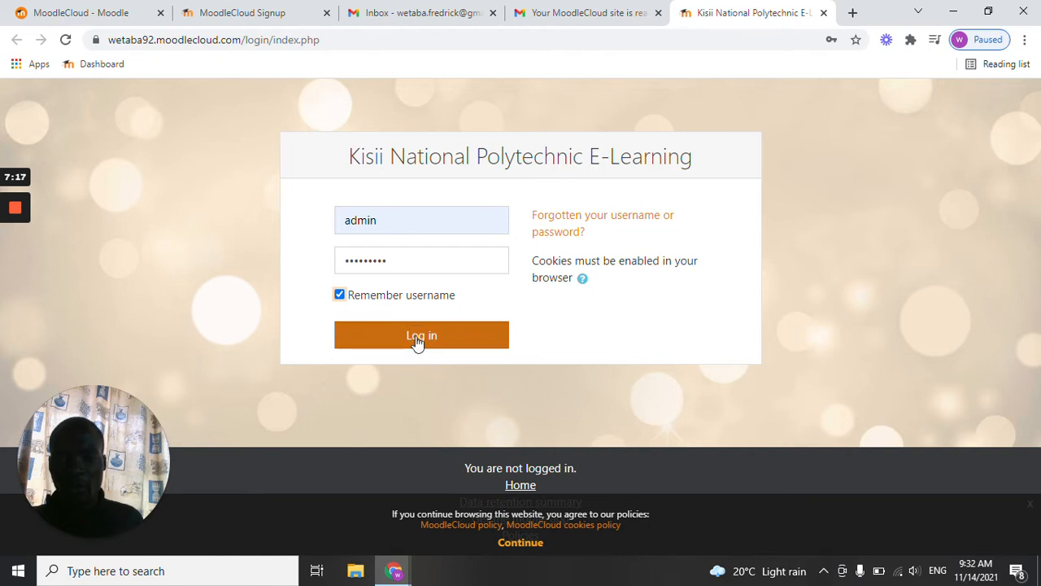
{"action": "left_click", "coordinate": [426, 337]}
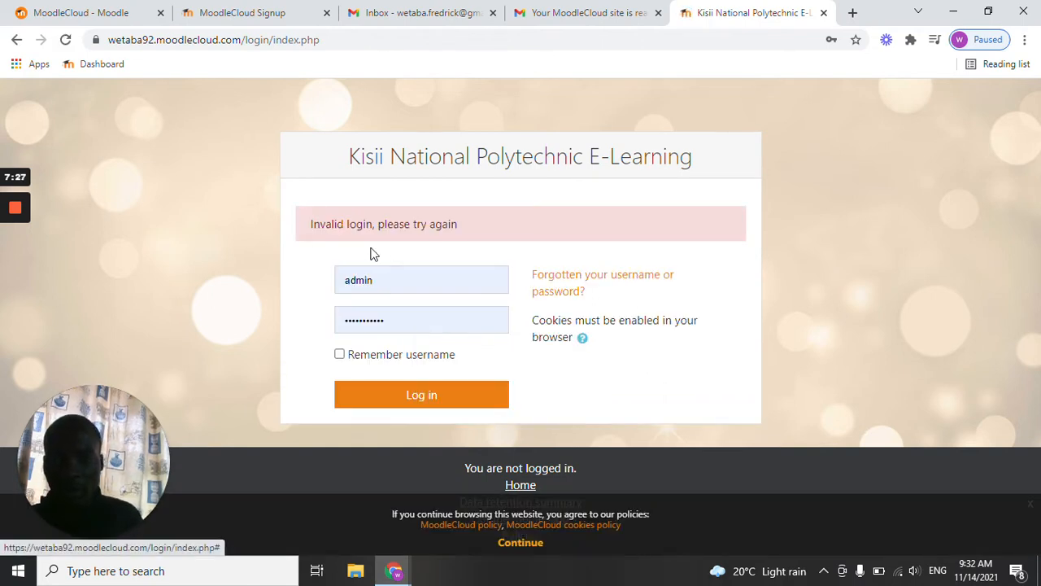
Fill in the saved account password for admin and log in to the Kisii National Polytechnic E-Learning site.
{"action": "left_click", "coordinate": [390, 319]}
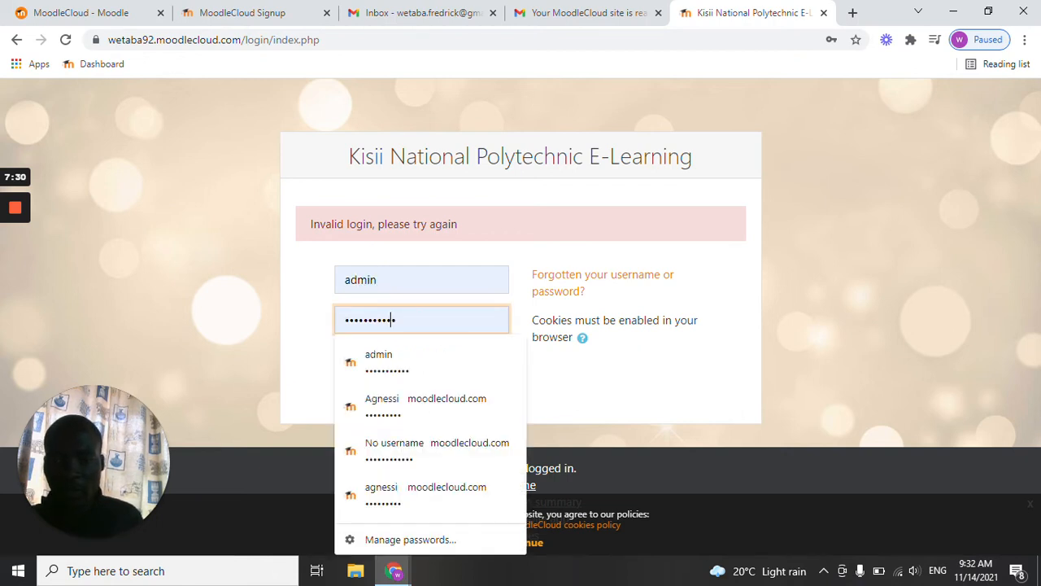
{"action": "left_click", "coordinate": [381, 361]}
{"action": "left_click", "coordinate": [405, 394]}
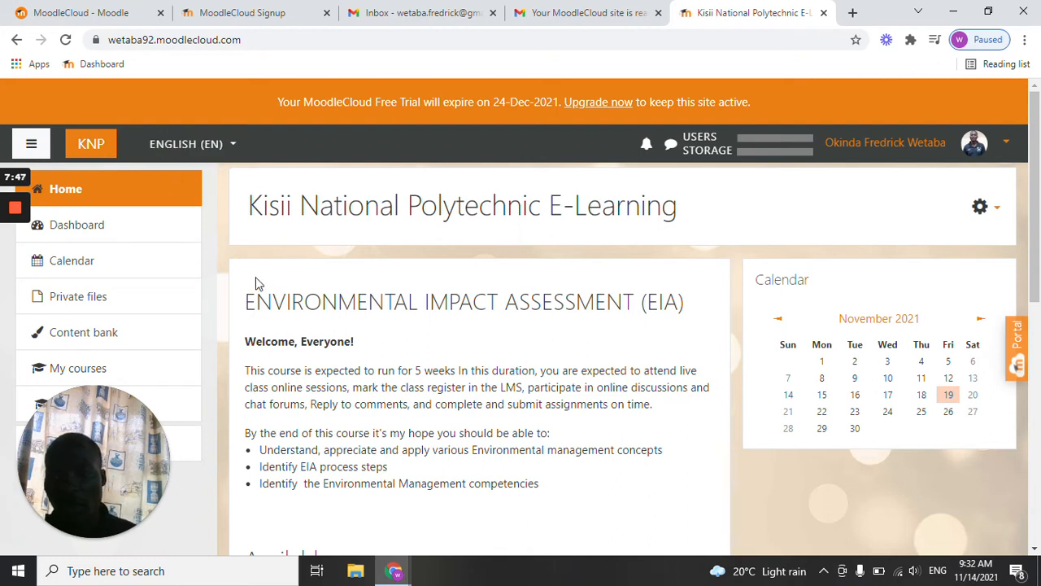
Open the Upload users page from the user accounts settings in Site administration.
{"action": "left_click_drag", "start_coordinate": [114, 439], "coordinate": [993, 128]}
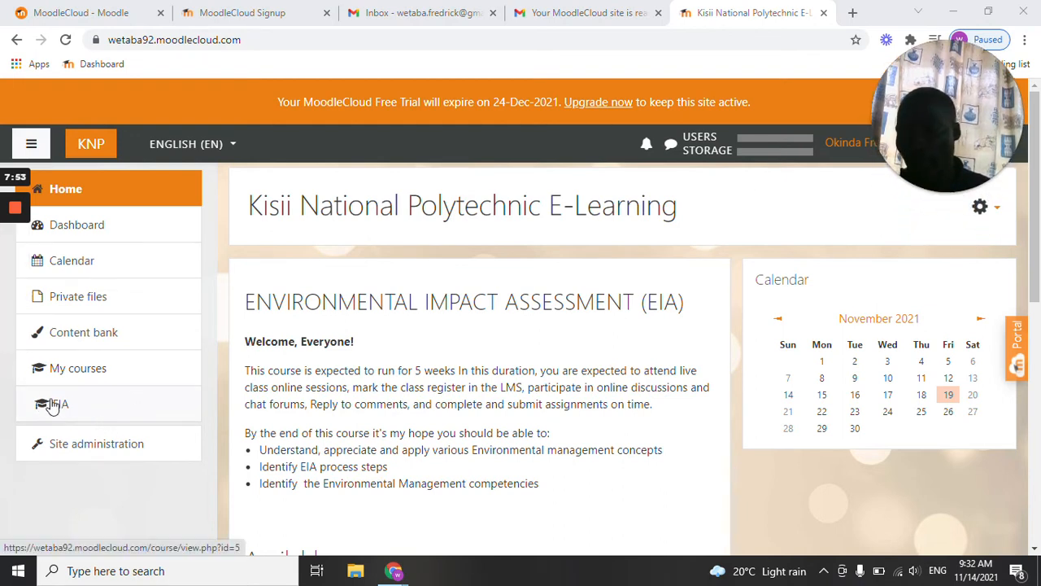
{"action": "left_click", "coordinate": [86, 448]}
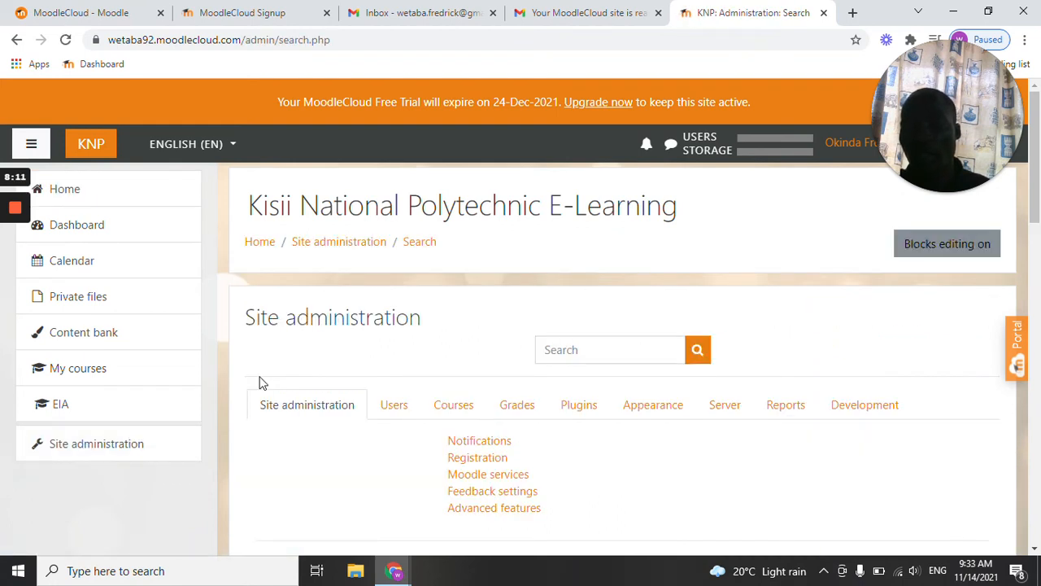
{"action": "scroll", "coordinate": [260, 382], "scroll_direction": "down", "scroll_amount": 1}
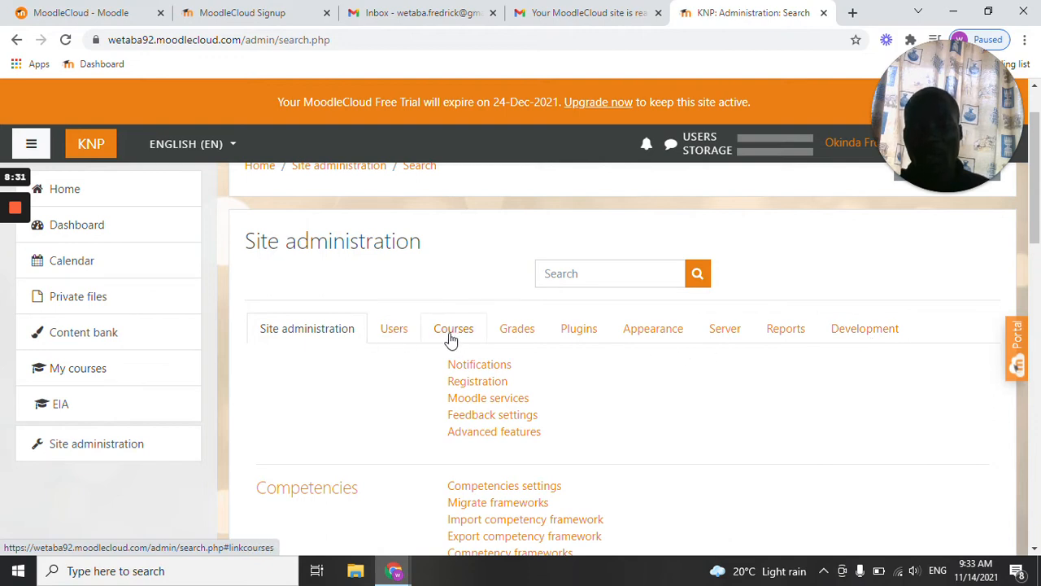
{"action": "left_click", "coordinate": [395, 333]}
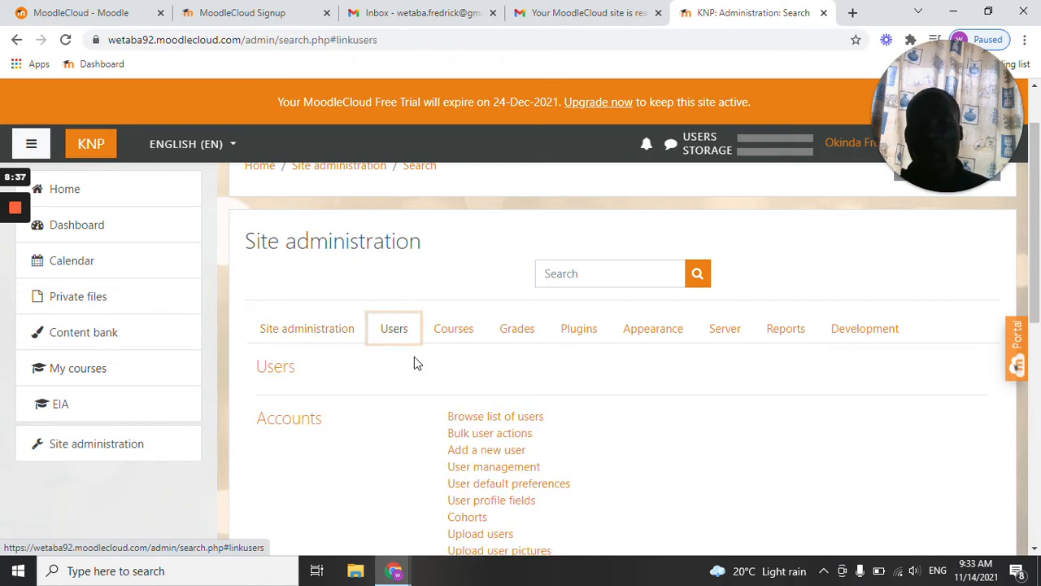
{"action": "scroll", "coordinate": [414, 356], "scroll_direction": "down", "scroll_amount": 1}
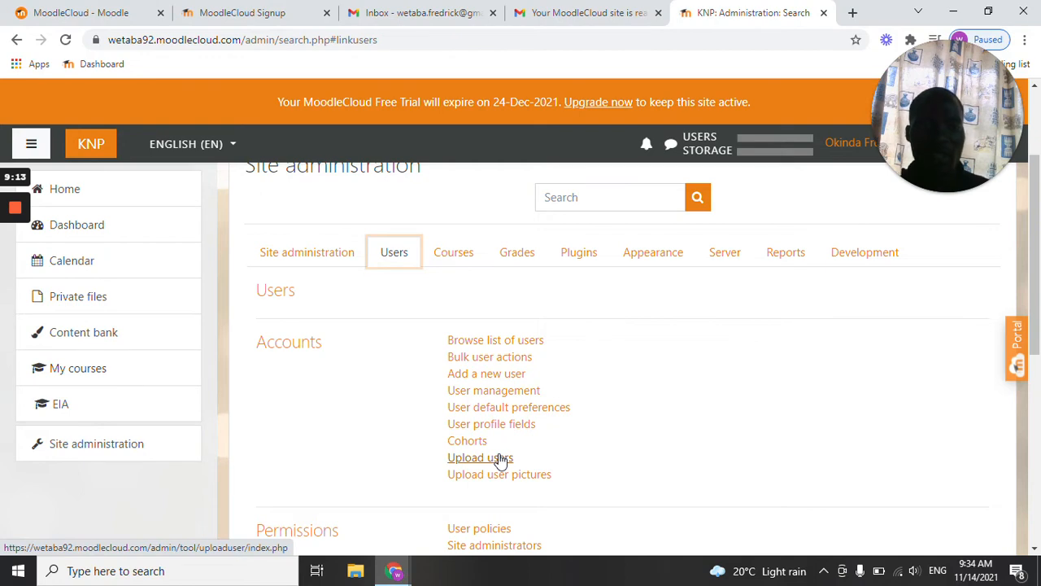
{"action": "left_click", "coordinate": [501, 458]}
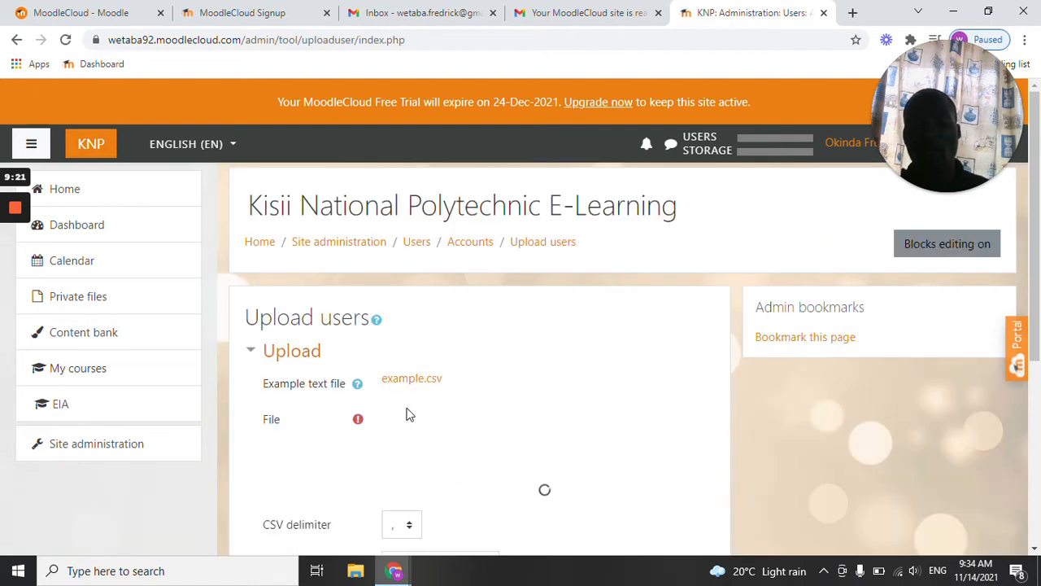
{"action": "scroll", "coordinate": [395, 420], "scroll_direction": "down", "scroll_amount": 1}
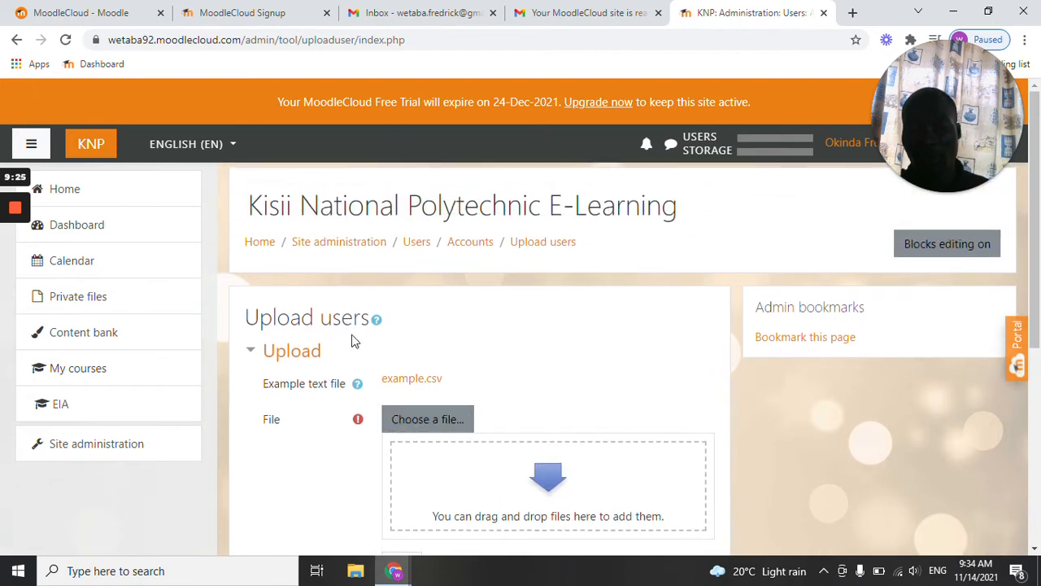
Return to Site administration, reopen Upload users, and examine the file, CSV delimiter and encoding options.
{"action": "left_click", "coordinate": [81, 451]}
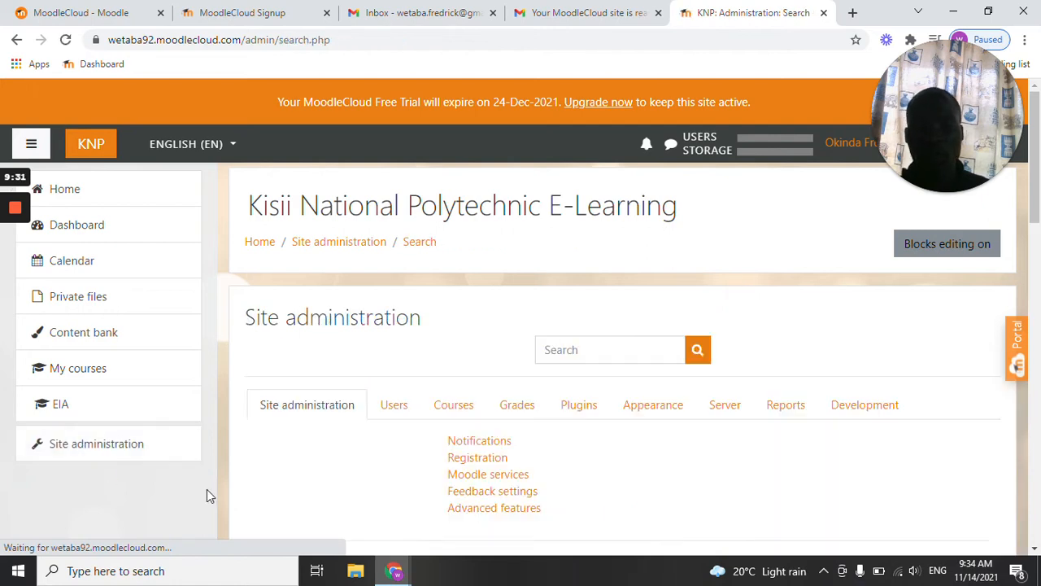
{"action": "scroll", "coordinate": [448, 425], "scroll_direction": "down", "scroll_amount": 1}
{"action": "left_click", "coordinate": [393, 332]}
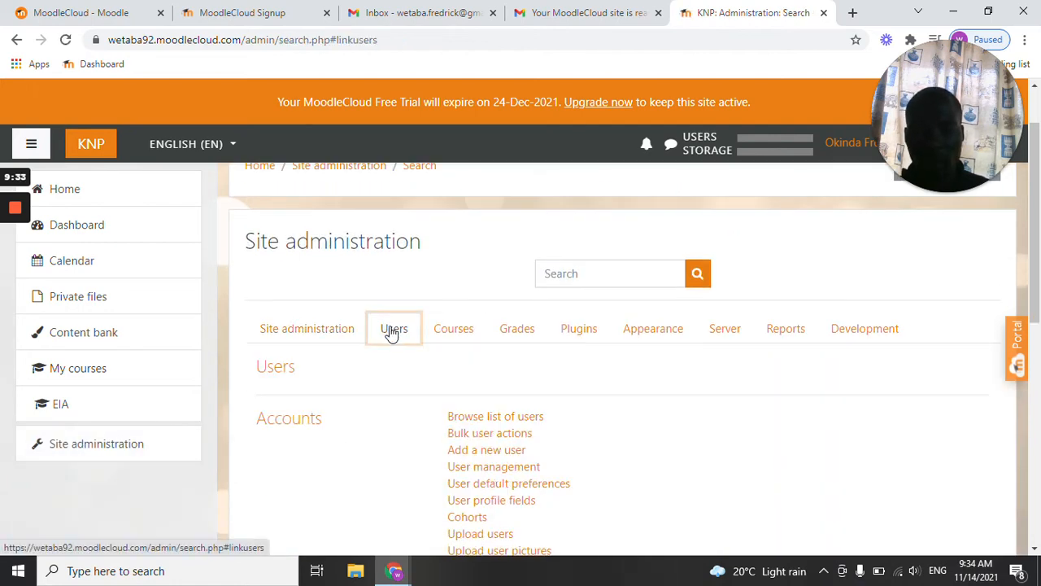
{"action": "scroll", "coordinate": [442, 366], "scroll_direction": "down", "scroll_amount": 1}
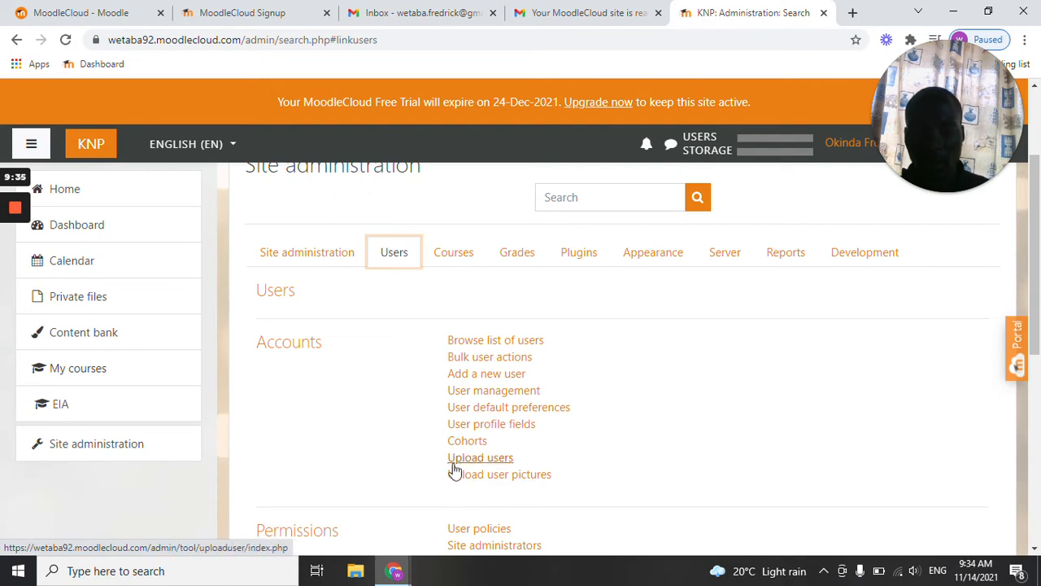
{"action": "left_click", "coordinate": [480, 460]}
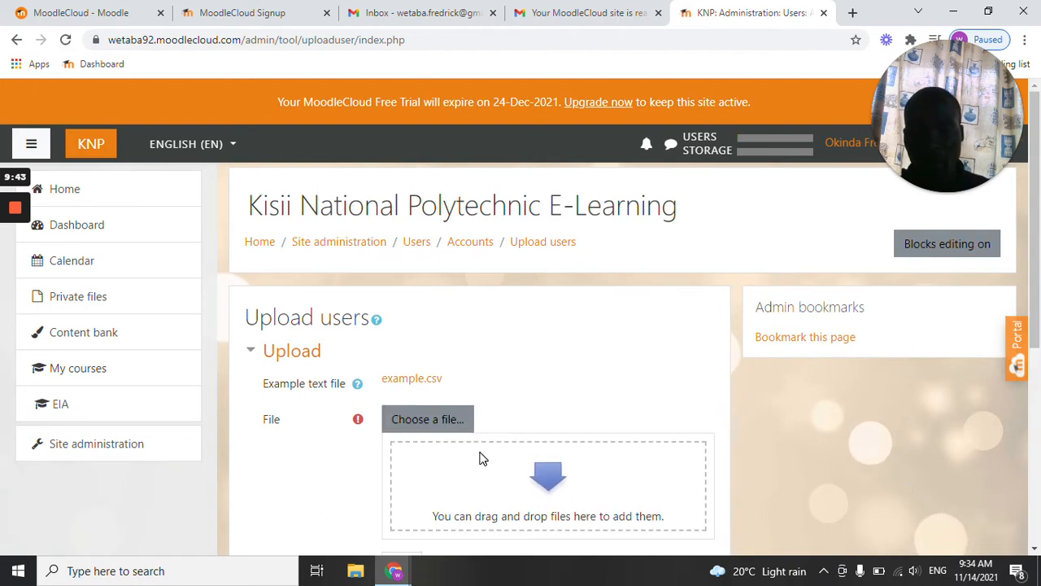
{"action": "left_click", "coordinate": [432, 418]}
{"action": "scroll", "coordinate": [415, 415], "scroll_direction": "down", "scroll_amount": 1}
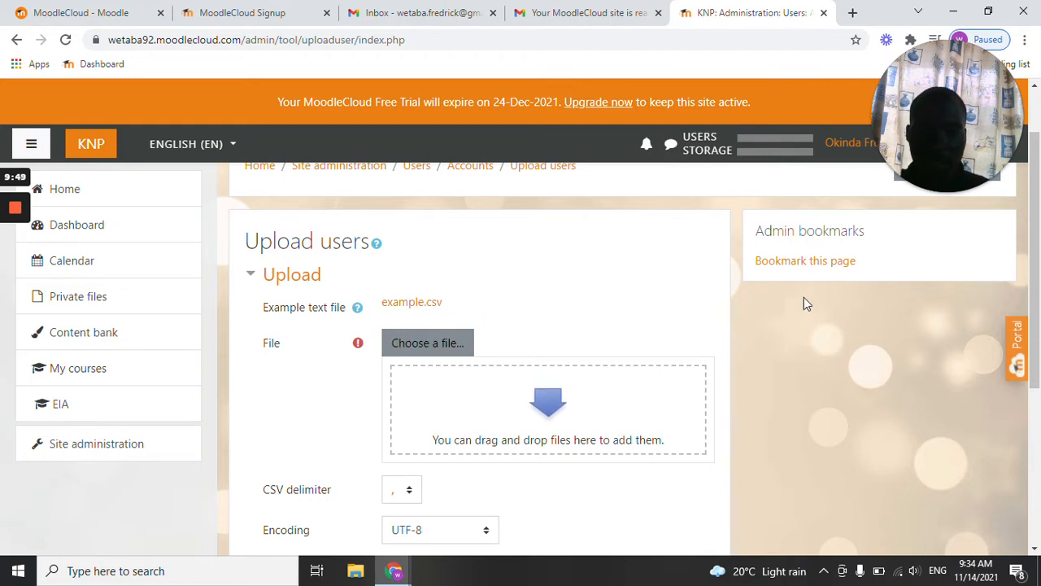
{"action": "mouse_move", "coordinate": [11, 219]}
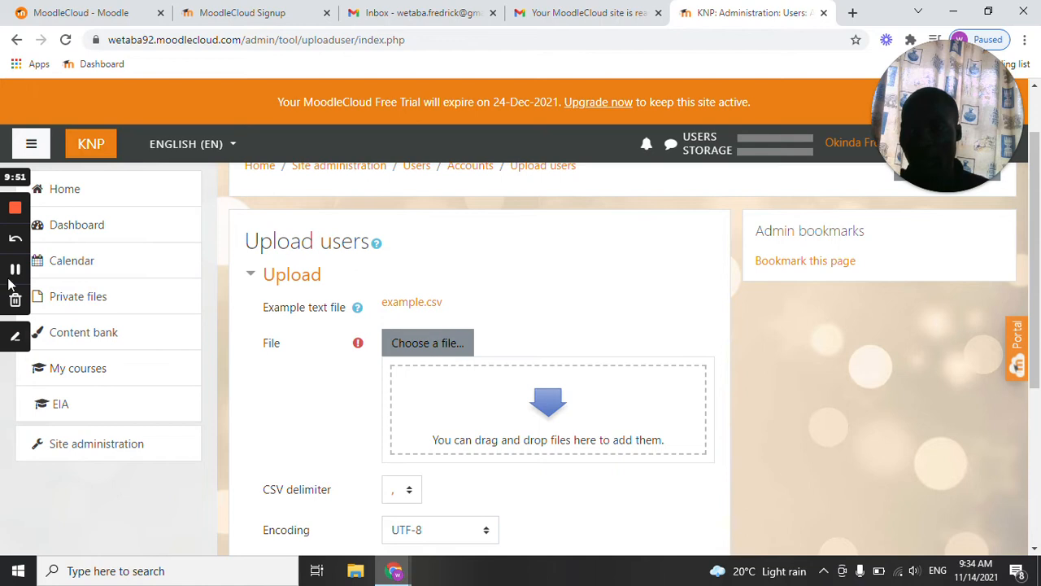
{"action": "left_click", "coordinate": [16, 339]}
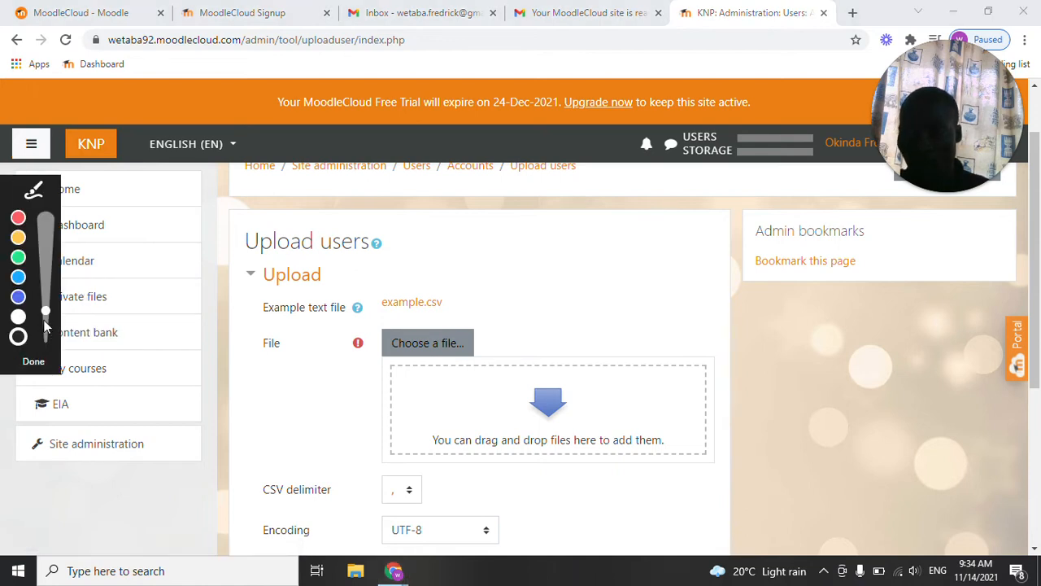
{"action": "left_click", "coordinate": [18, 257]}
{"action": "left_click_drag", "start_coordinate": [379, 309], "coordinate": [454, 311]}
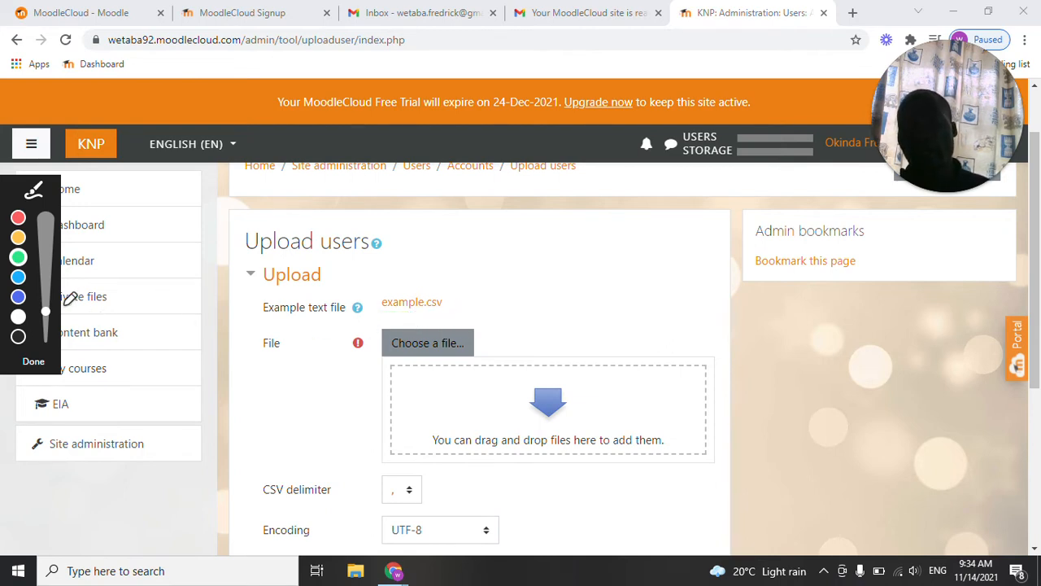
Dismiss the drawing toolbar and open ESIA.csv from the desktop in Excel.
{"action": "left_click", "coordinate": [20, 337]}
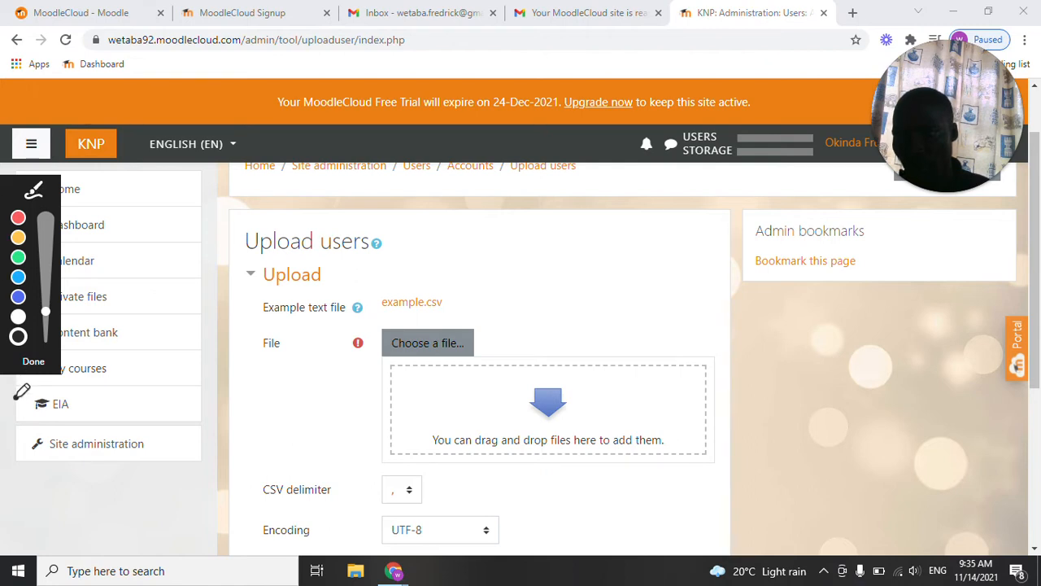
{"action": "key", "text": "Escape"}
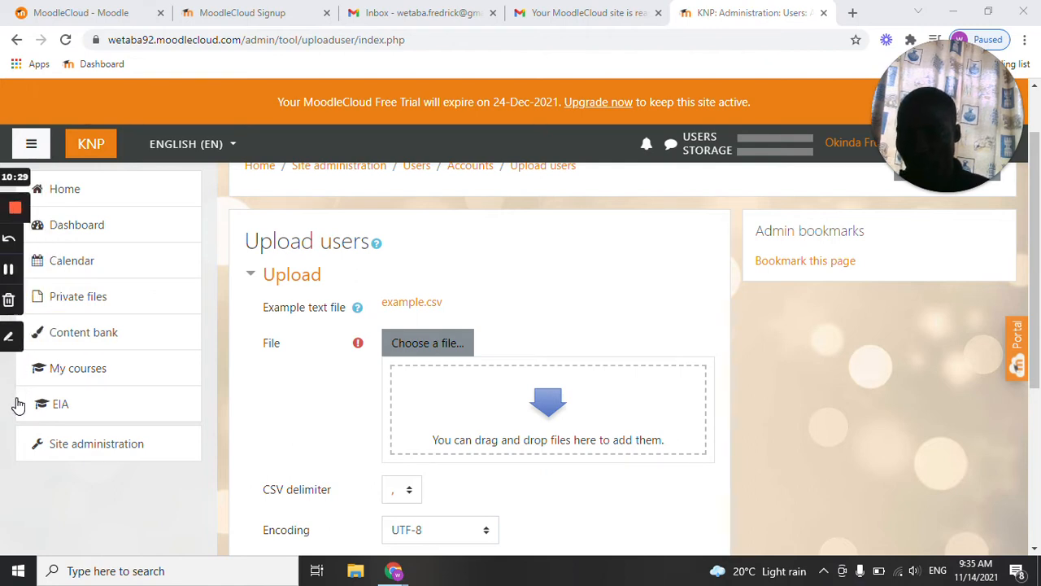
{"action": "left_click", "coordinate": [954, 11]}
{"action": "left_click", "coordinate": [785, 173]}
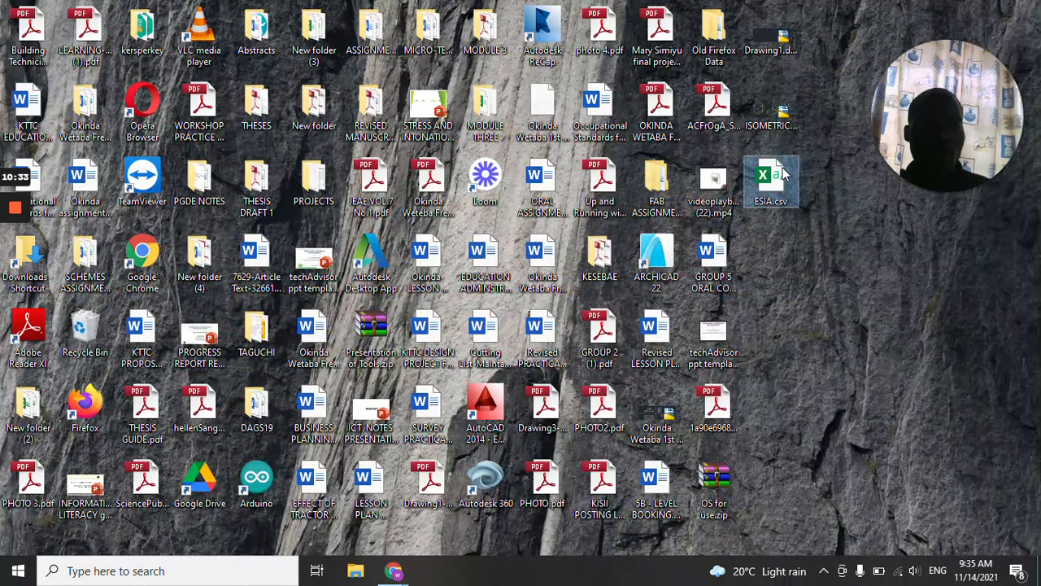
{"action": "double_click", "coordinate": [785, 173]}
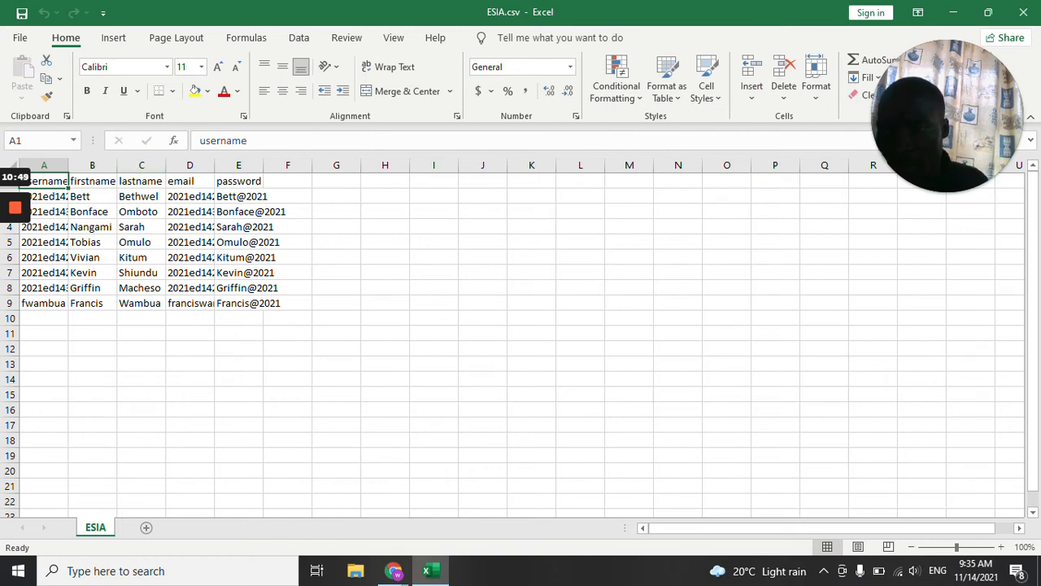
Autofit the username, firstname, email and password columns so their contents are fully readable.
{"action": "double_click", "coordinate": [68, 165]}
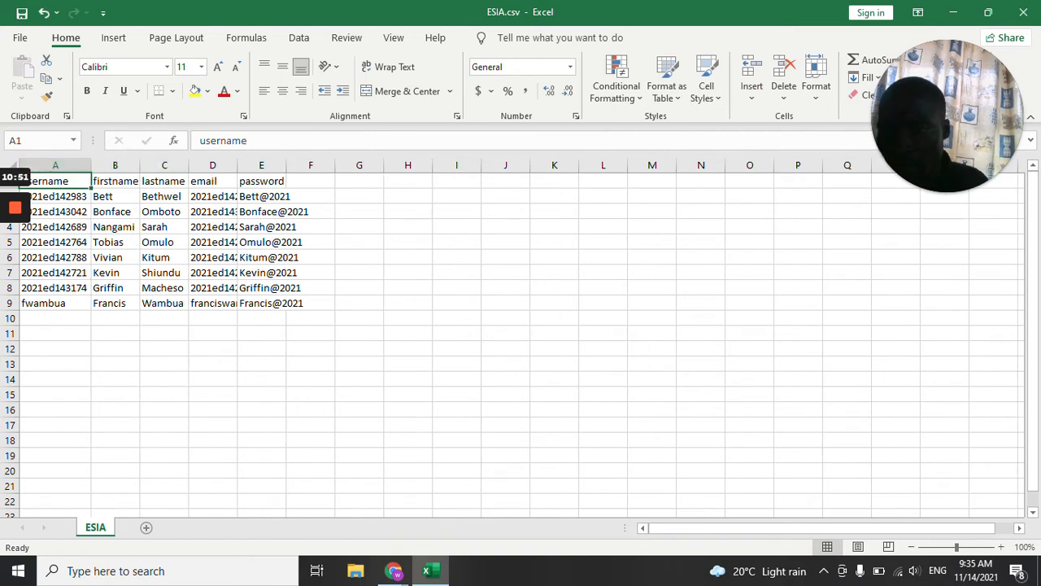
{"action": "double_click", "coordinate": [140, 165]}
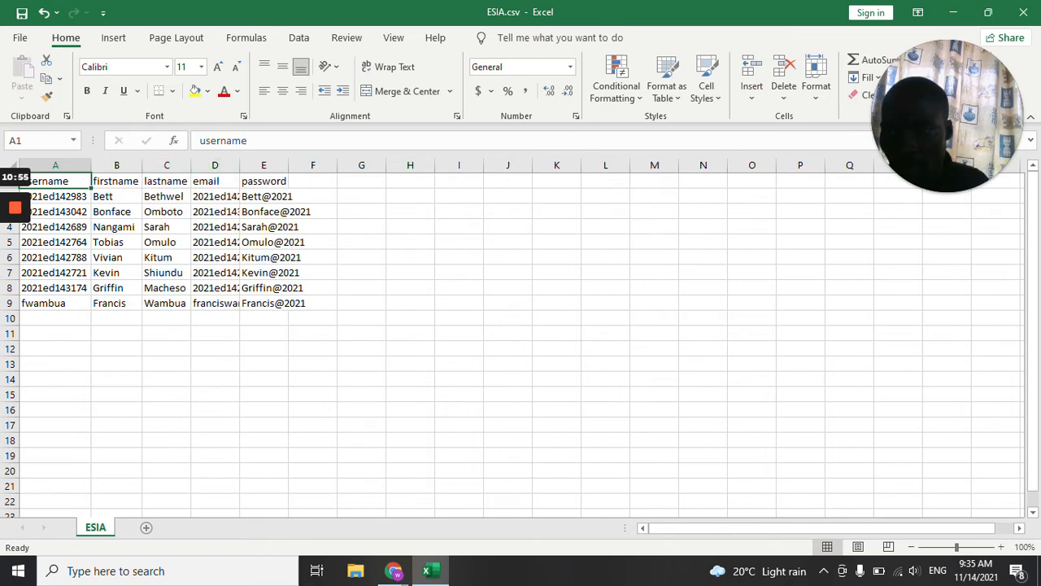
{"action": "double_click", "coordinate": [240, 166]}
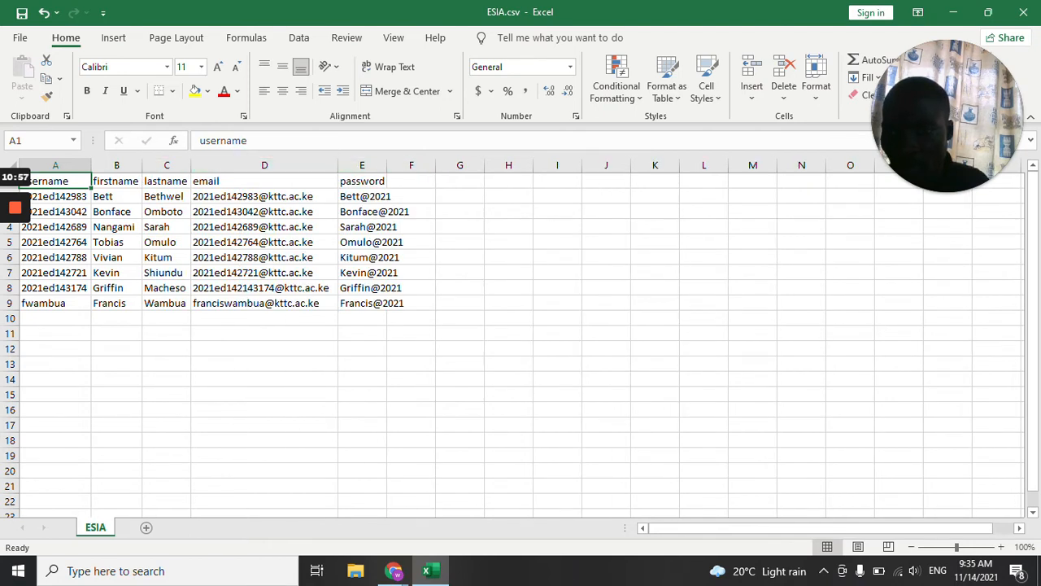
{"action": "double_click", "coordinate": [387, 165]}
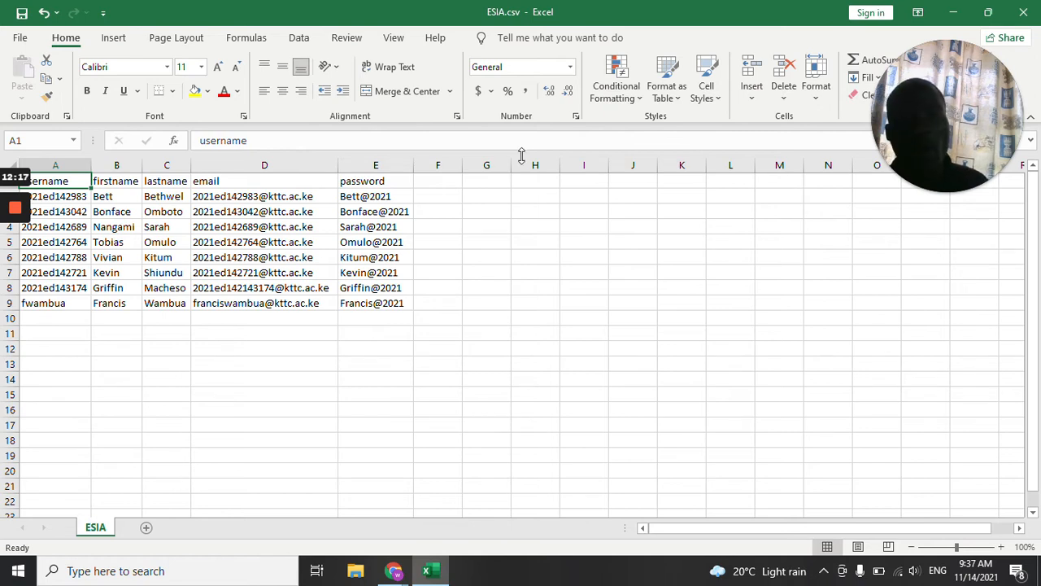
Save a copy of the sheet in Documents as ESIA1.csv in CSV (Comma delimited) format and close the workbook.
{"action": "left_click", "coordinate": [20, 38]}
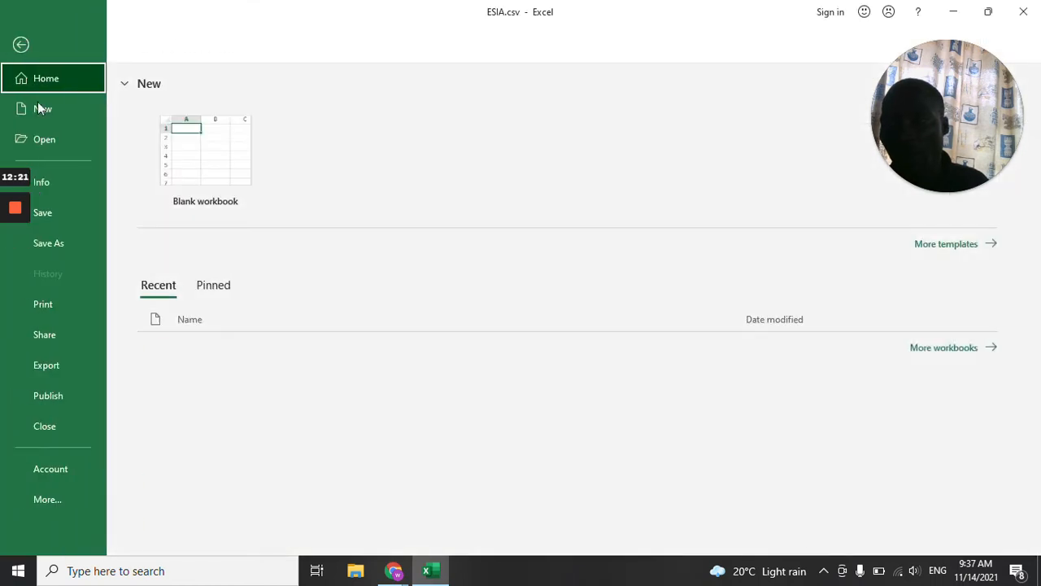
{"action": "left_click", "coordinate": [73, 244]}
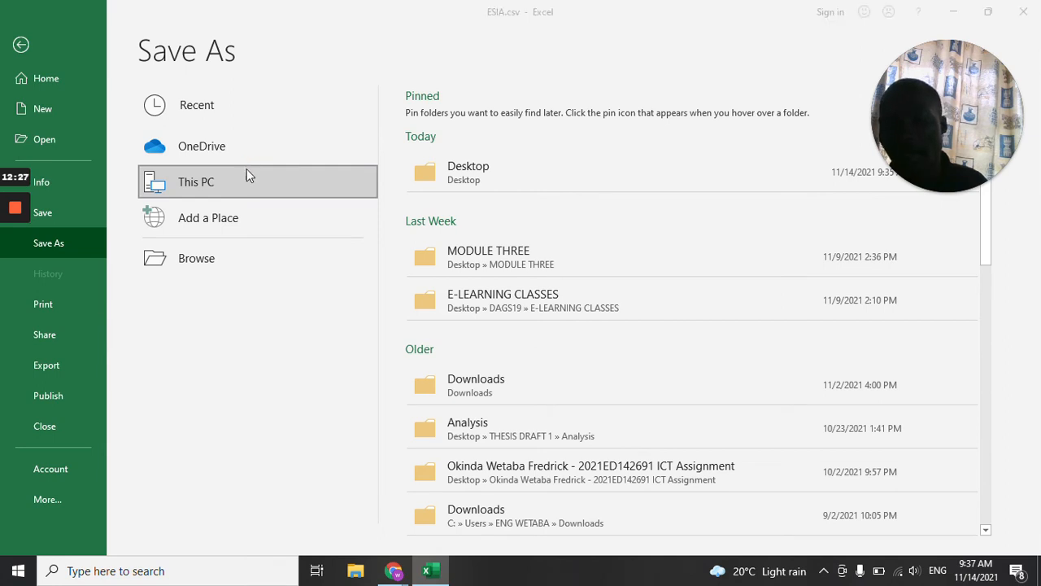
{"action": "left_click", "coordinate": [247, 171]}
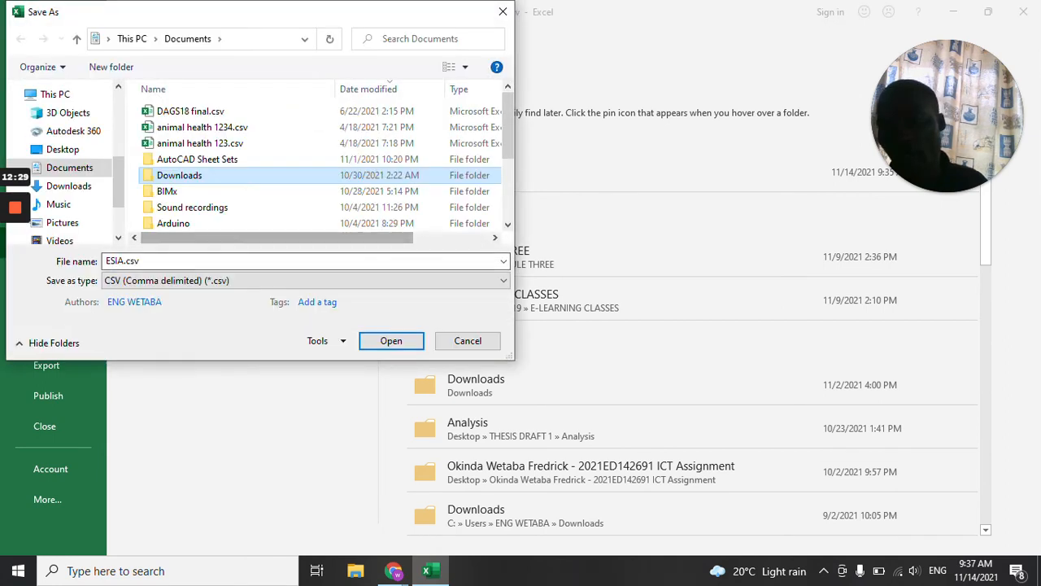
{"action": "left_click", "coordinate": [419, 281]}
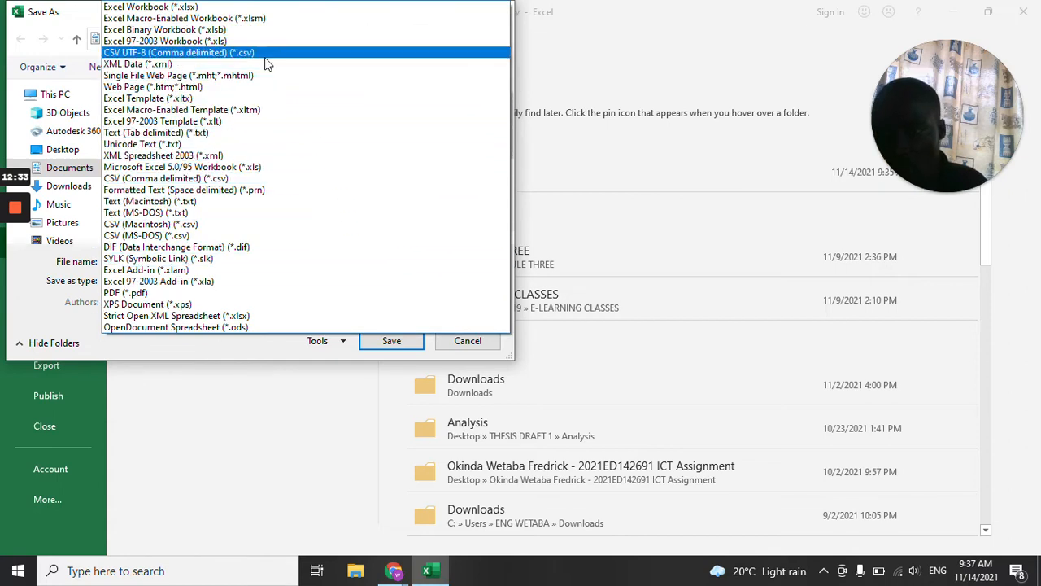
{"action": "left_click", "coordinate": [239, 180]}
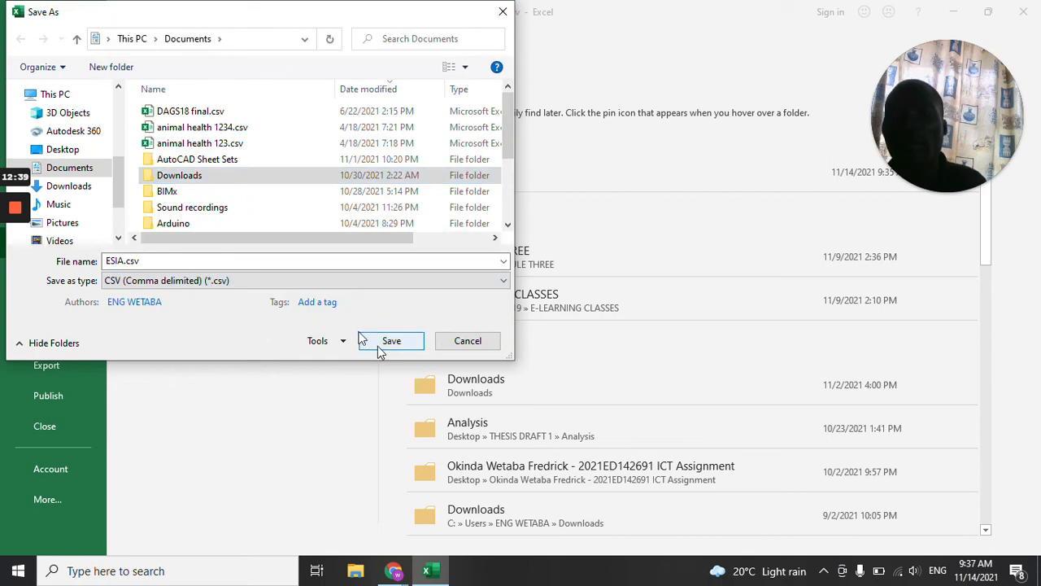
{"action": "left_click", "coordinate": [148, 261]}
{"action": "left_click", "coordinate": [125, 261]}
{"action": "type", "text": "1"}
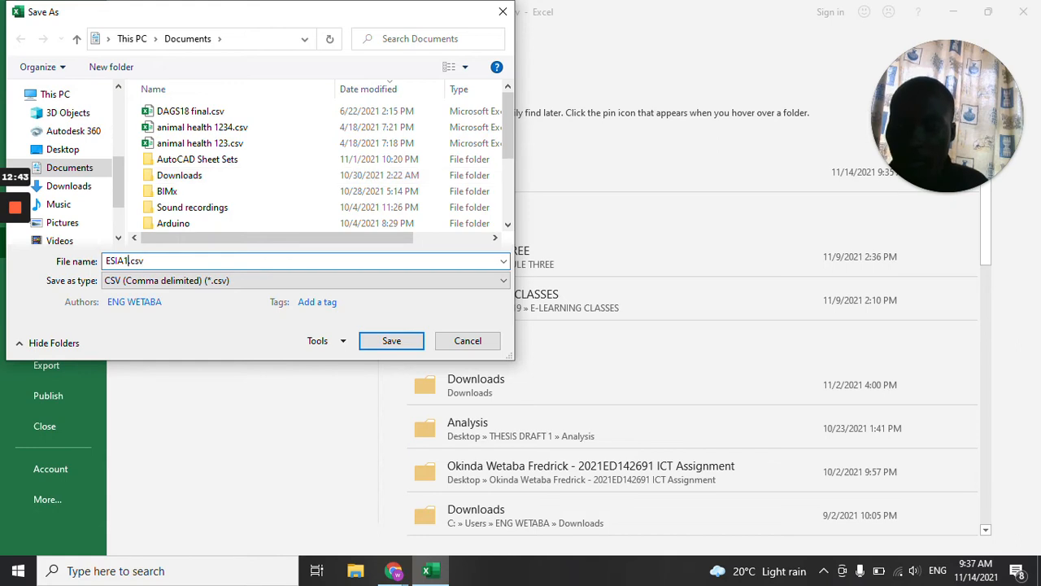
{"action": "left_click", "coordinate": [382, 341]}
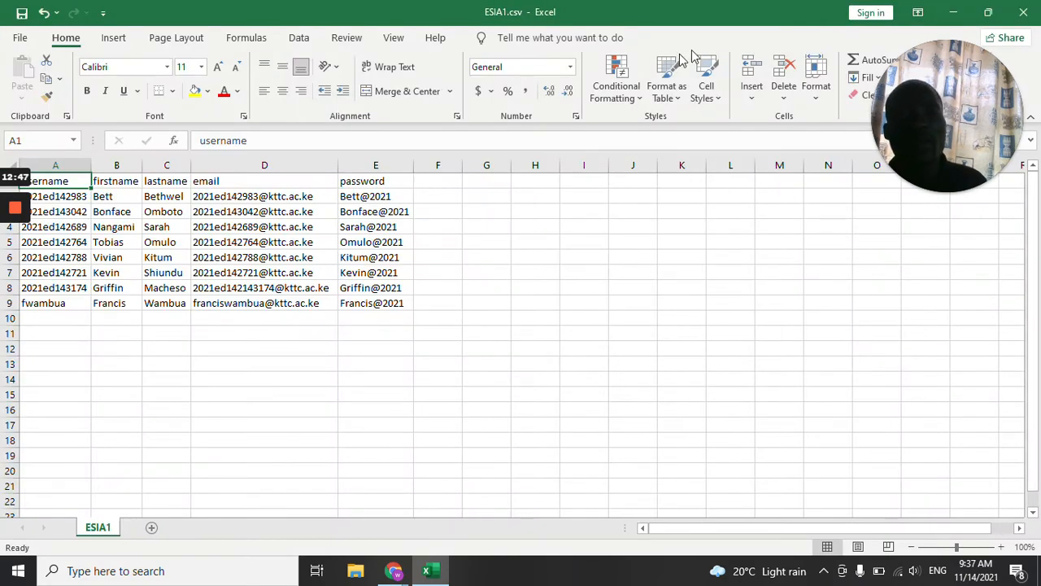
{"action": "left_click", "coordinate": [1025, 16]}
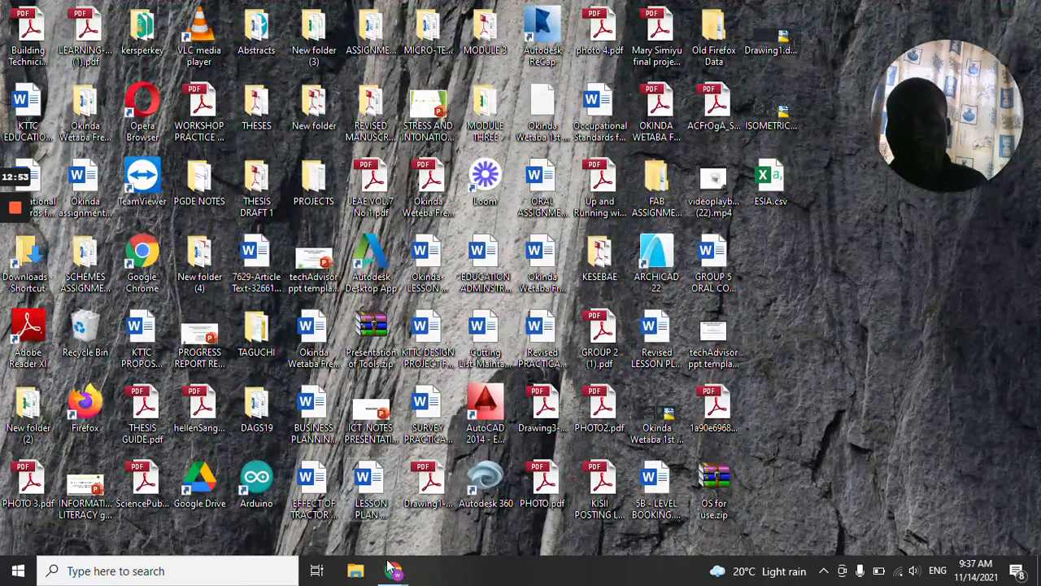
Switch back to the Upload users page in Chrome and open the file picker's form for uploading a file.
{"action": "mouse_move", "coordinate": [394, 570]}
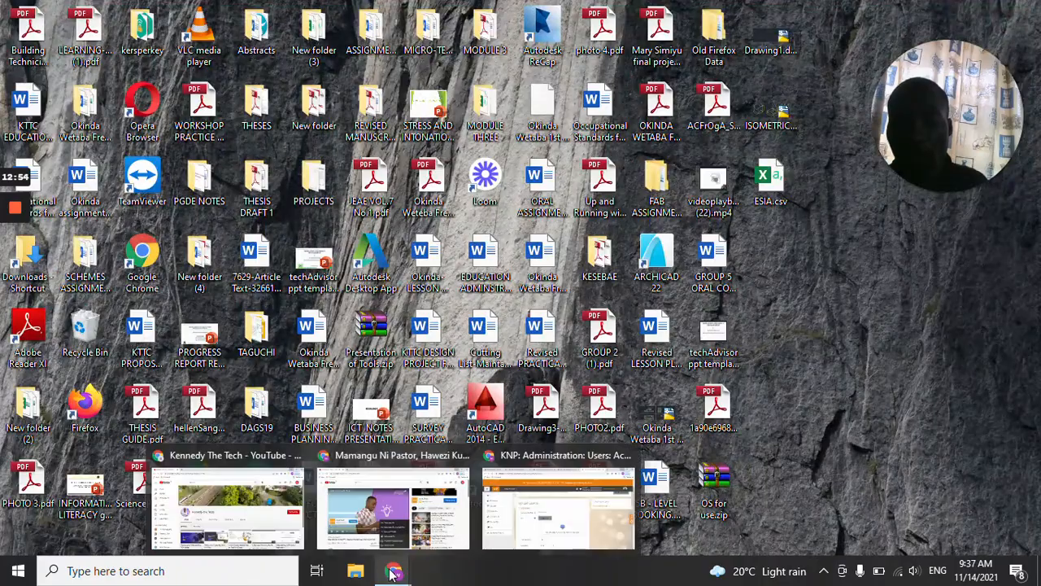
{"action": "left_click", "coordinate": [543, 506]}
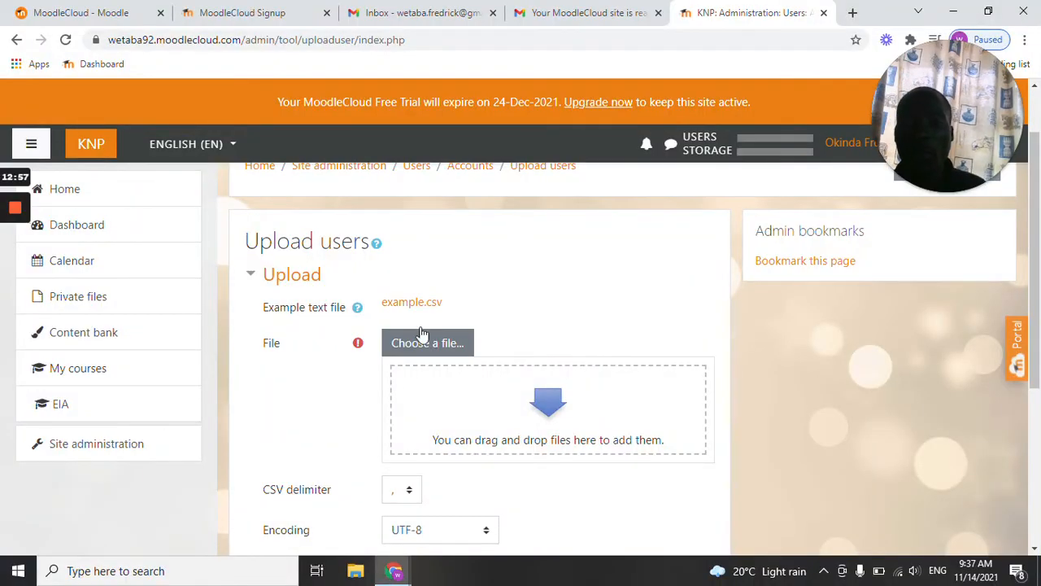
{"action": "left_click", "coordinate": [425, 345]}
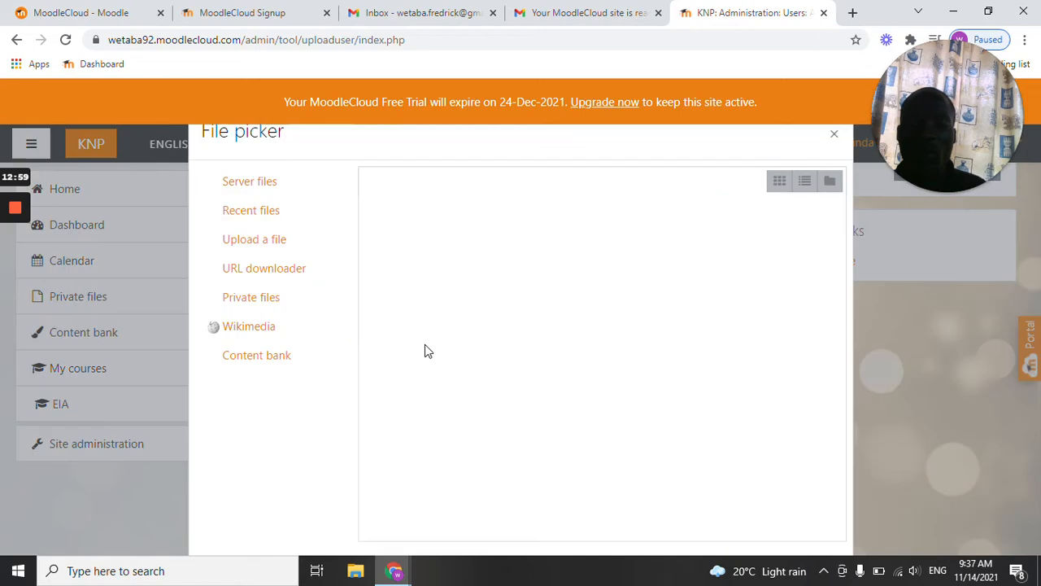
{"action": "left_click", "coordinate": [256, 244]}
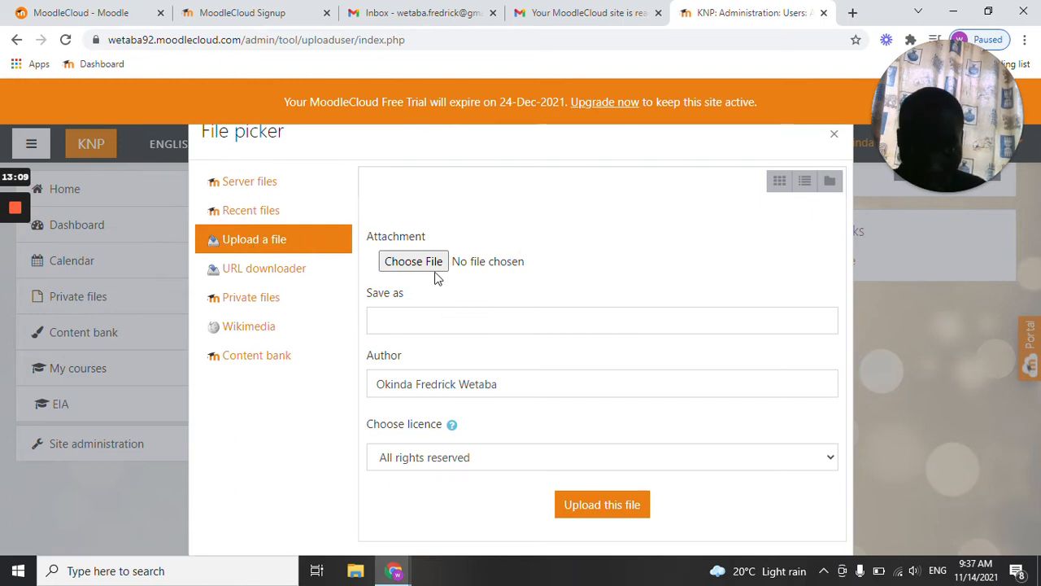
{"action": "right_click", "coordinate": [414, 196]}
{"action": "left_click", "coordinate": [399, 184]}
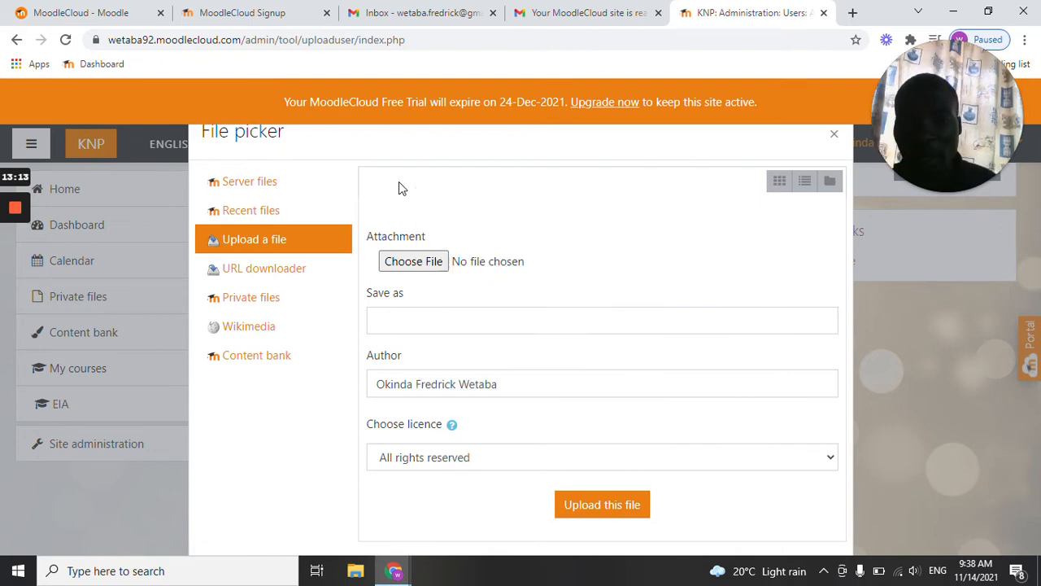
Attach ESIA.csv from the Desktop and upload it as the user file.
{"action": "left_click", "coordinate": [430, 264]}
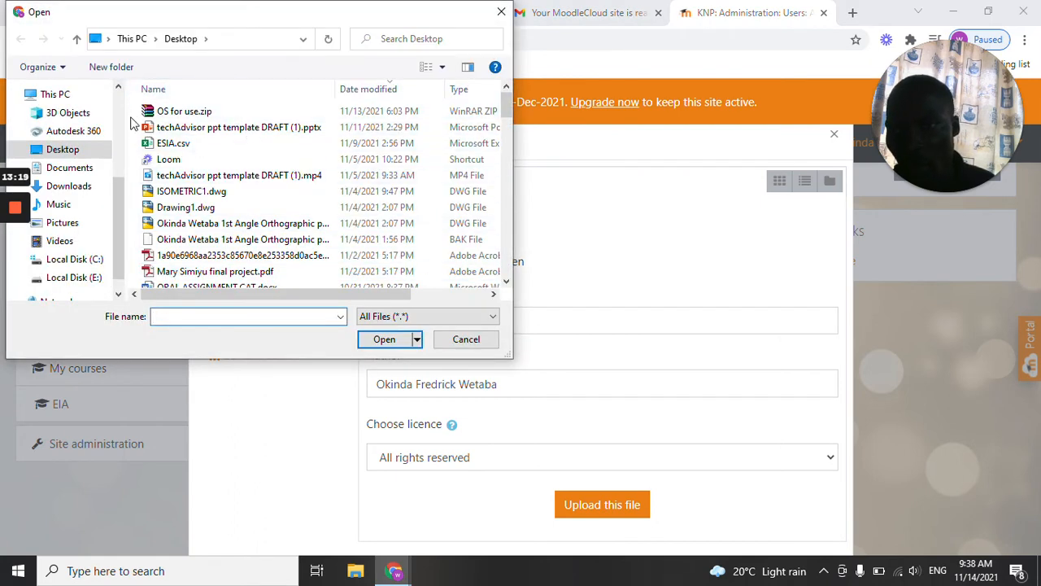
{"action": "left_click", "coordinate": [171, 143]}
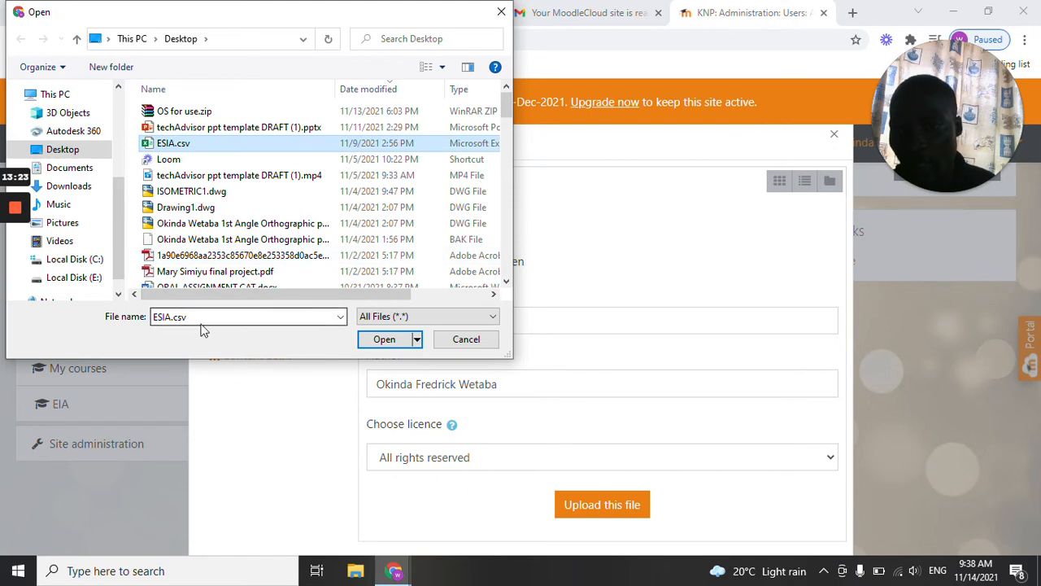
{"action": "left_click", "coordinate": [382, 340]}
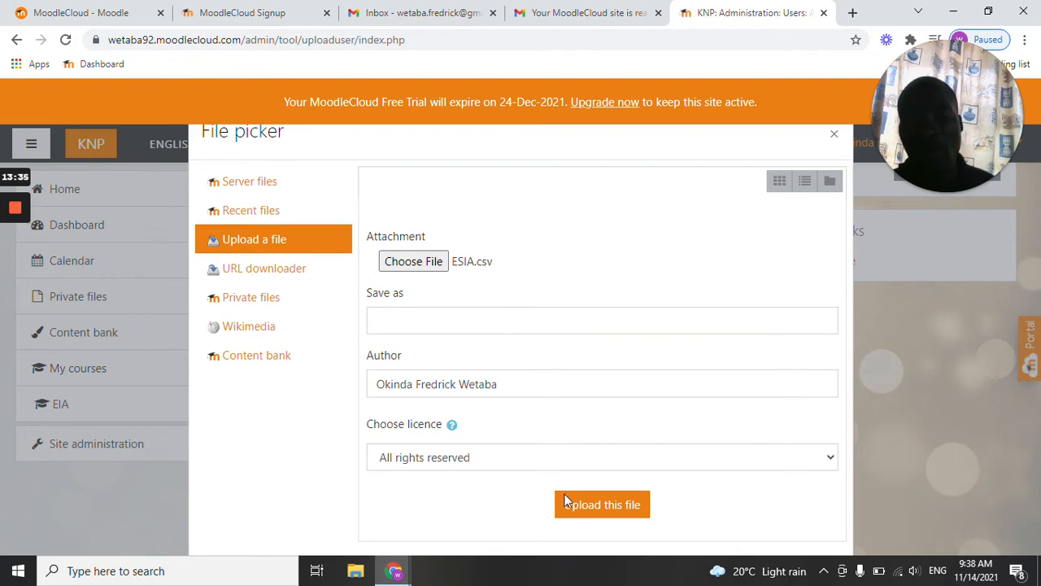
{"action": "left_click", "coordinate": [591, 504]}
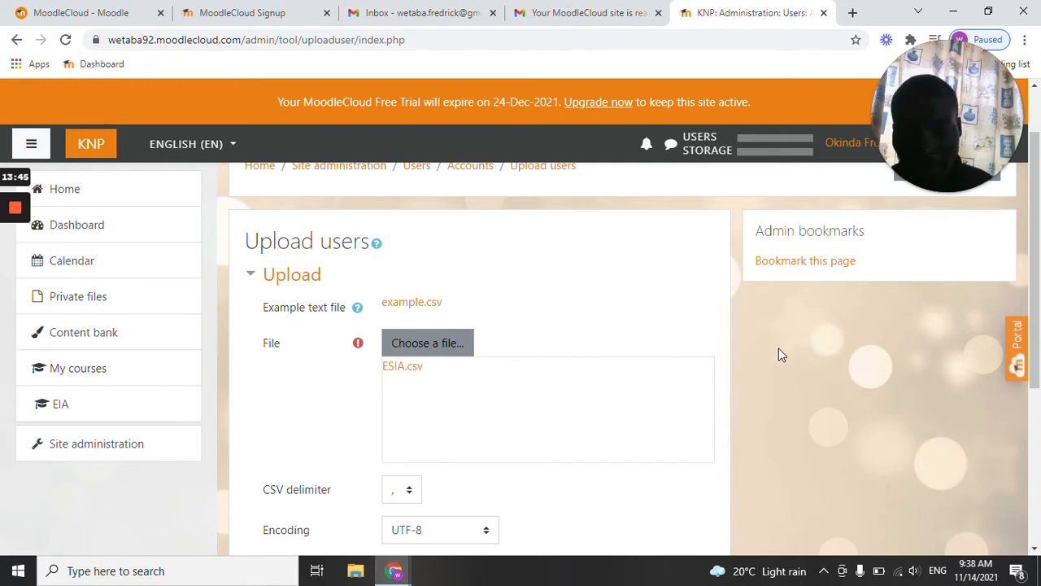
Keep UTF-8 as the encoding, choose 10 preview rows and submit the user upload form.
{"action": "scroll", "coordinate": [498, 368], "scroll_direction": "down", "scroll_amount": 2}
{"action": "scroll", "coordinate": [496, 368], "scroll_direction": "down", "scroll_amount": 1}
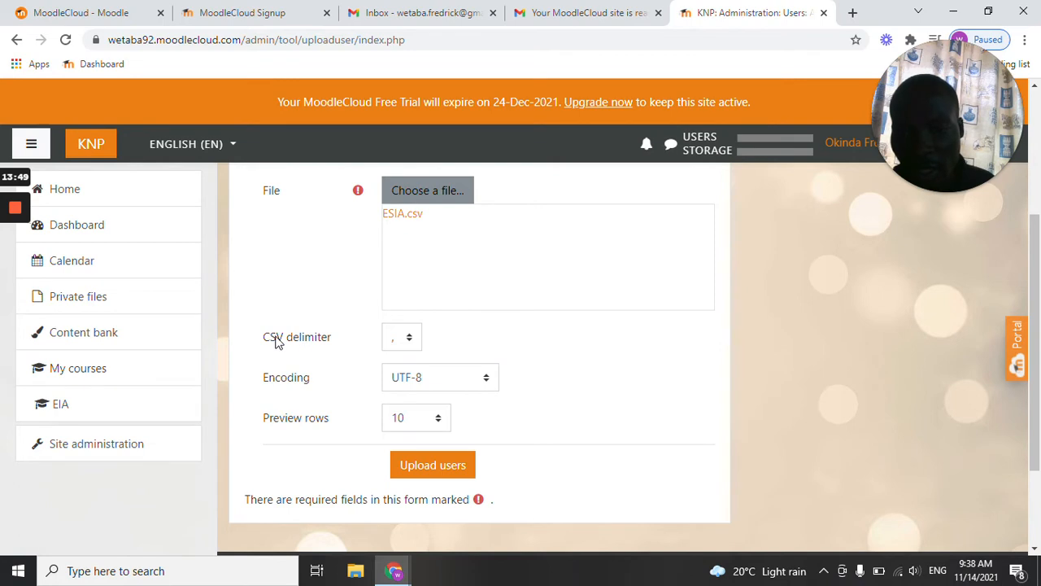
{"action": "left_click", "coordinate": [478, 382]}
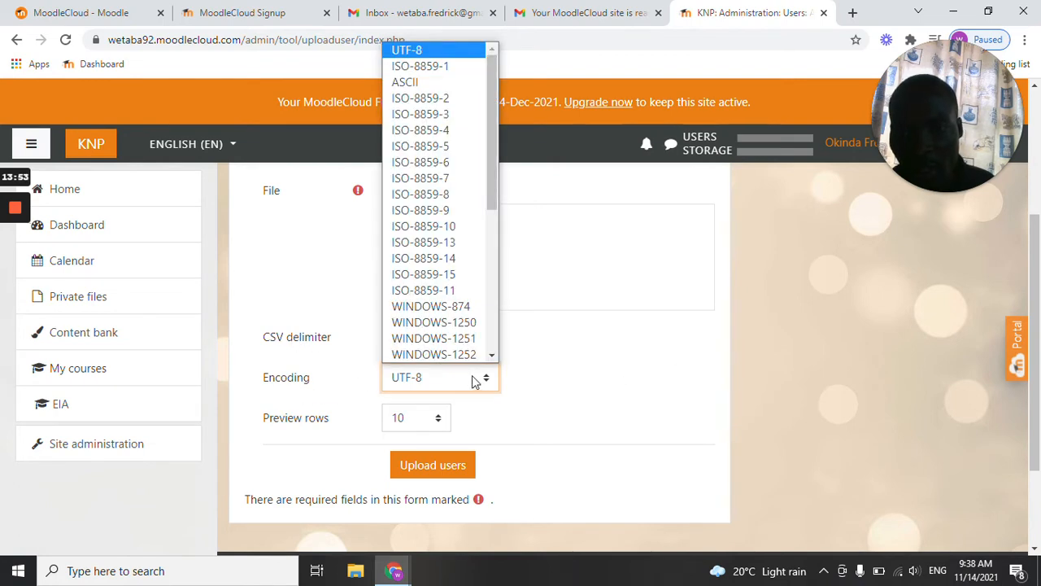
{"action": "left_click", "coordinate": [541, 350]}
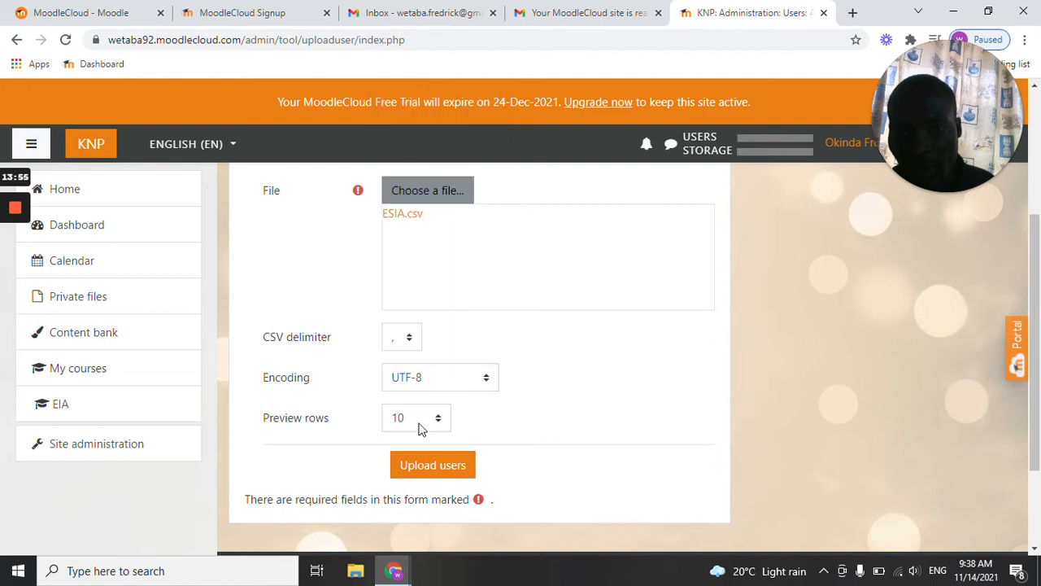
{"action": "left_click", "coordinate": [439, 419]}
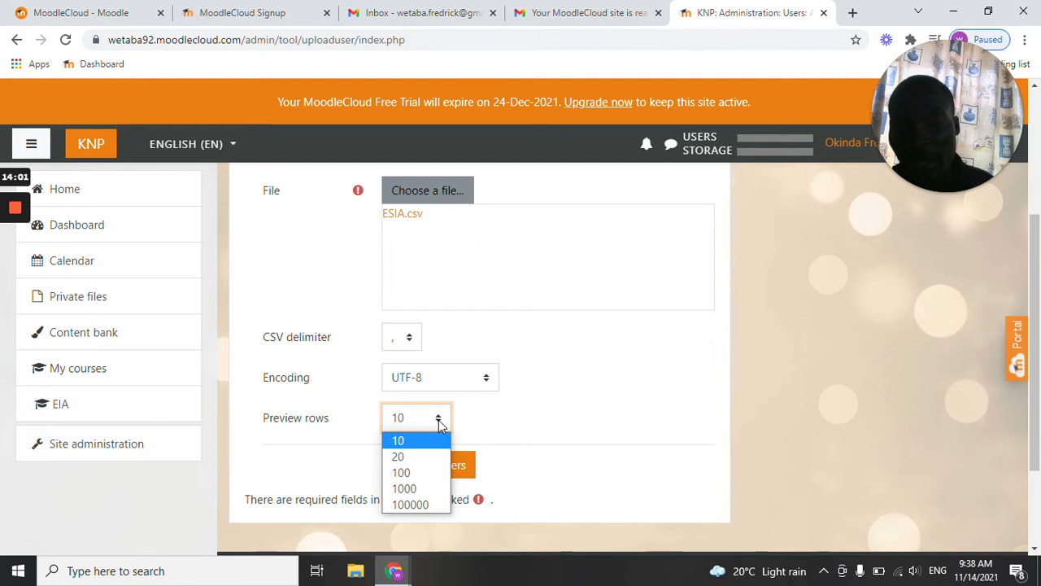
{"action": "left_click", "coordinate": [399, 440]}
{"action": "left_click", "coordinate": [432, 465]}
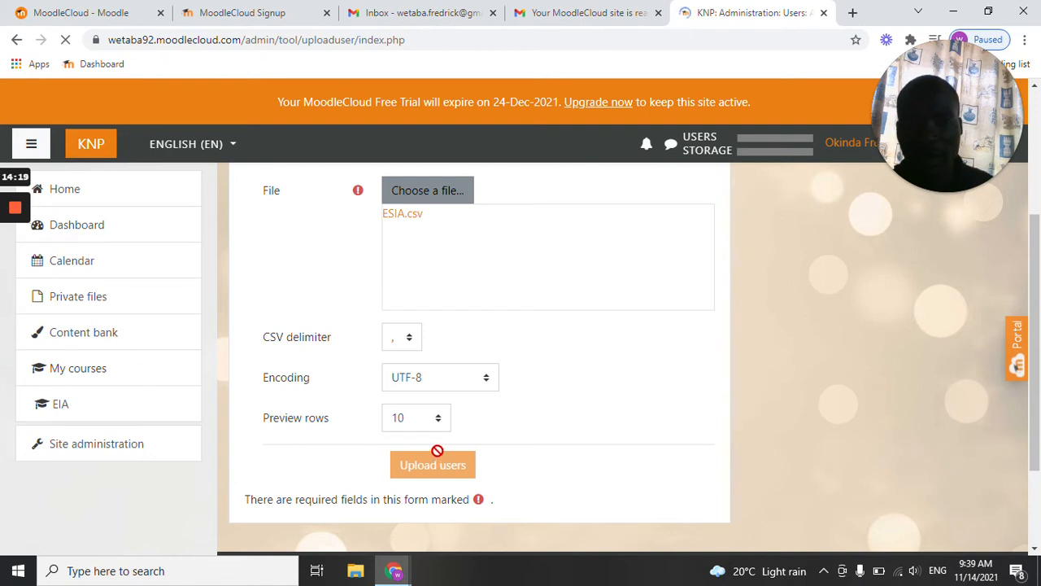
Examine the upload users preview, checking the username, name, email and password columns down to the Settings section.
{"action": "scroll", "coordinate": [437, 458], "scroll_direction": "down", "scroll_amount": 3}
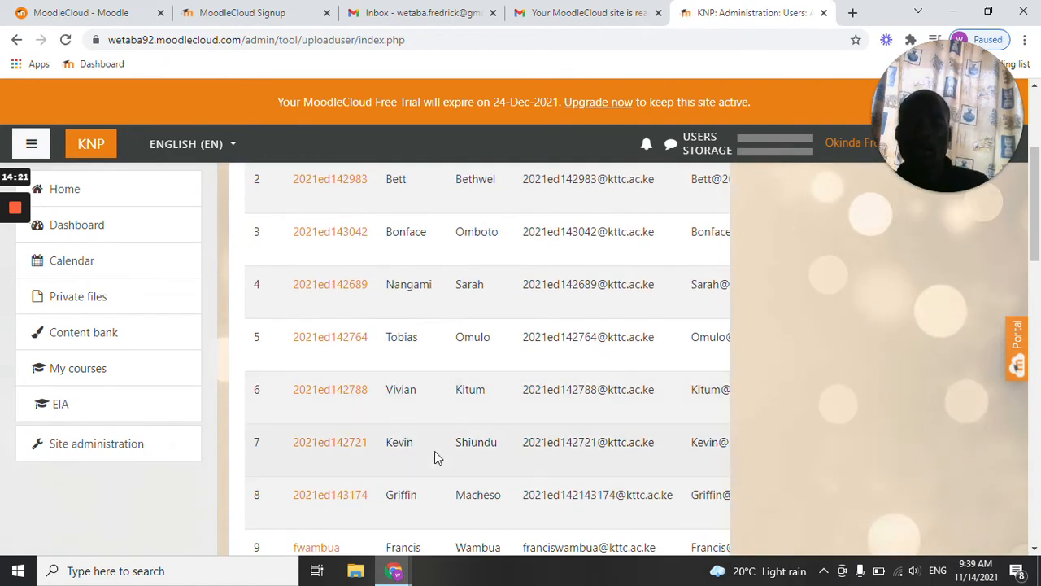
{"action": "scroll", "coordinate": [436, 448], "scroll_direction": "up", "scroll_amount": 2}
{"action": "scroll", "coordinate": [436, 447], "scroll_direction": "down", "scroll_amount": 1}
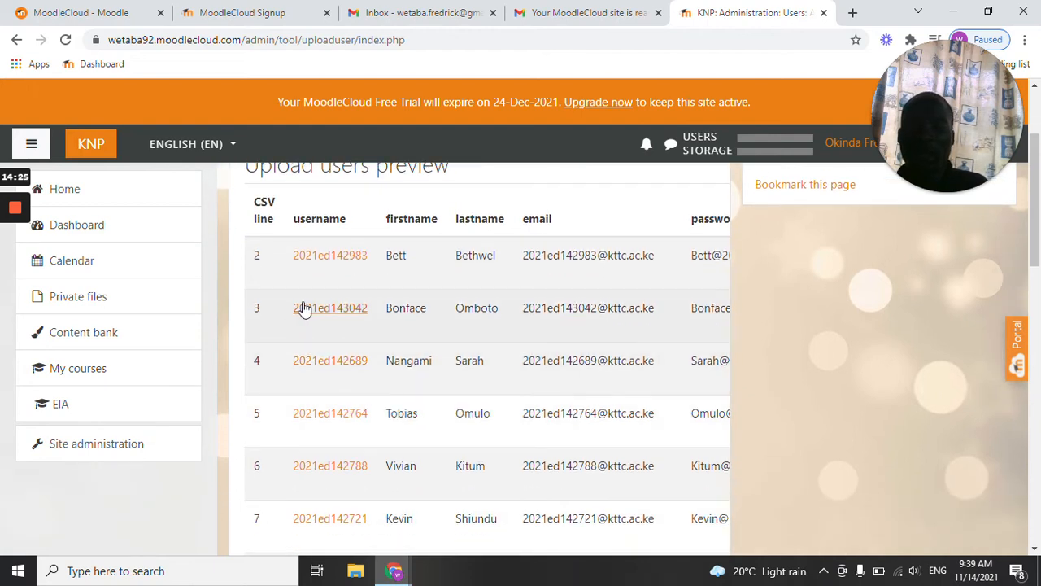
{"action": "scroll", "coordinate": [308, 308], "scroll_direction": "up", "scroll_amount": 1}
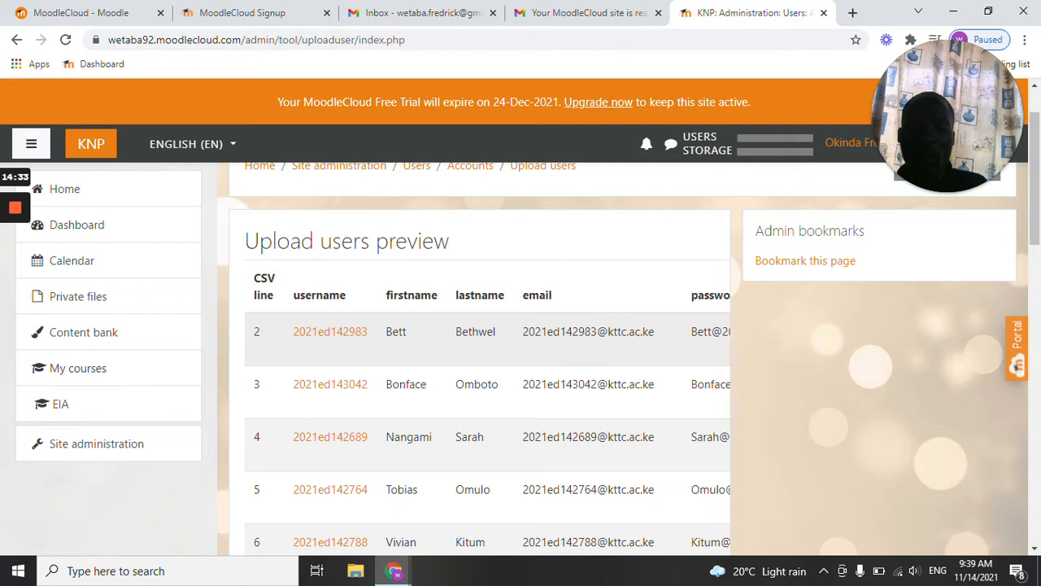
{"action": "scroll", "coordinate": [491, 345], "scroll_direction": "down", "scroll_amount": 1}
{"action": "scroll", "coordinate": [491, 345], "scroll_direction": "up", "scroll_amount": 1}
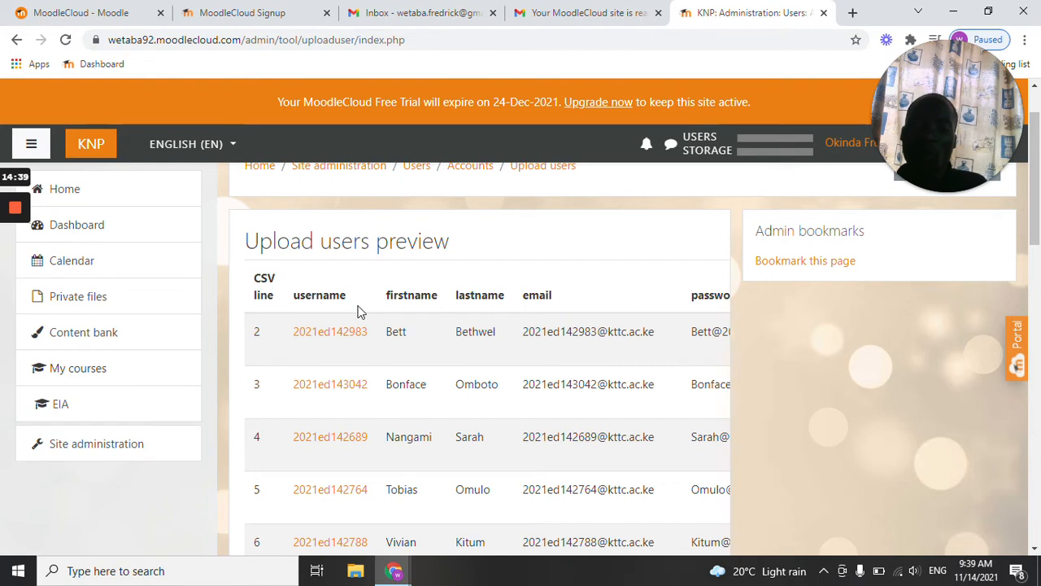
{"action": "scroll", "coordinate": [360, 310], "scroll_direction": "down", "scroll_amount": 2}
{"action": "scroll", "coordinate": [361, 316], "scroll_direction": "down", "scroll_amount": 1}
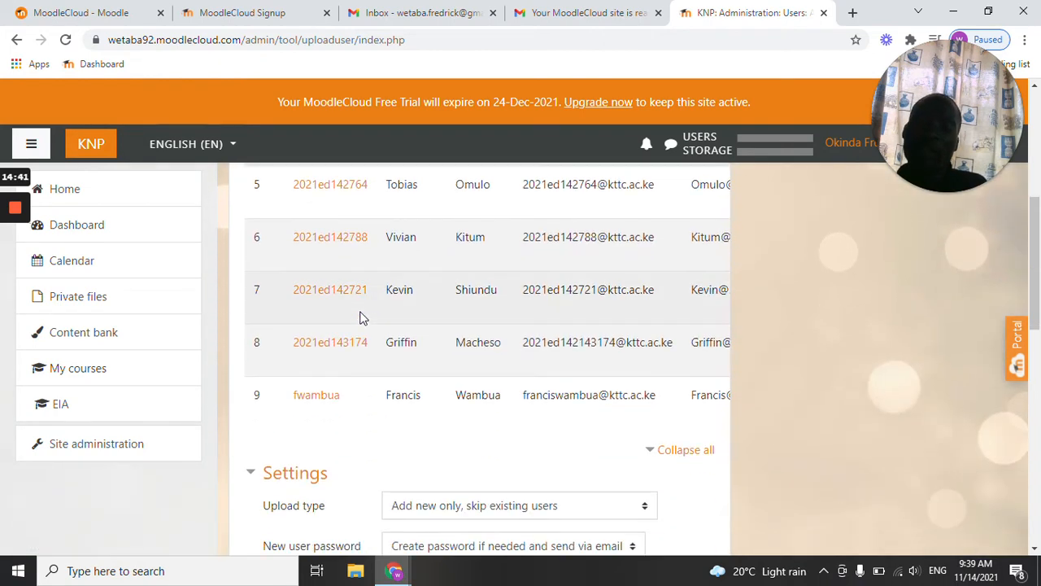
Set the upload type in the Settings section to "Add new and update existing users".
{"action": "scroll", "coordinate": [458, 366], "scroll_direction": "up", "scroll_amount": 2}
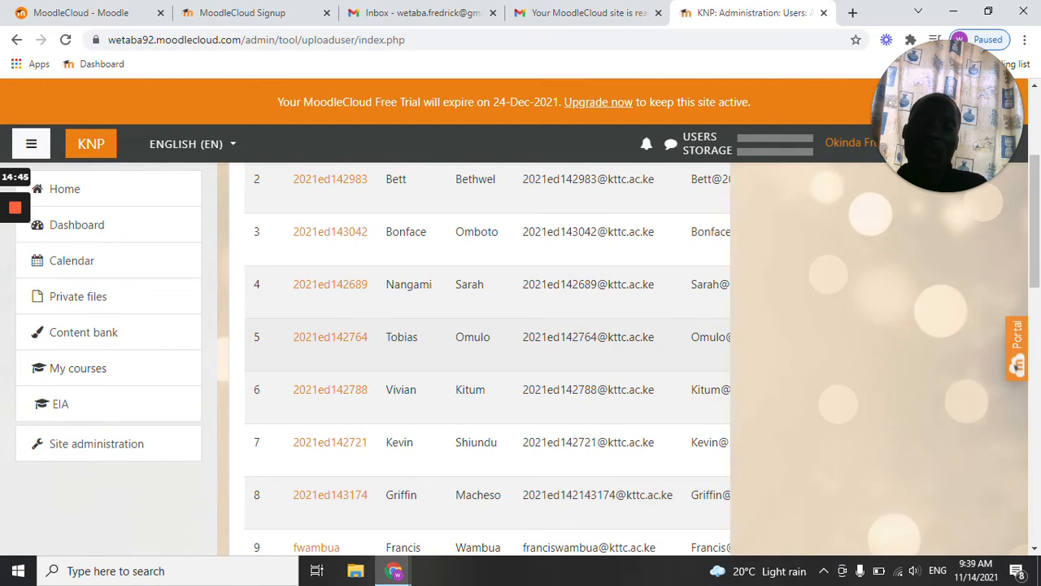
{"action": "scroll", "coordinate": [537, 344], "scroll_direction": "down", "scroll_amount": 2}
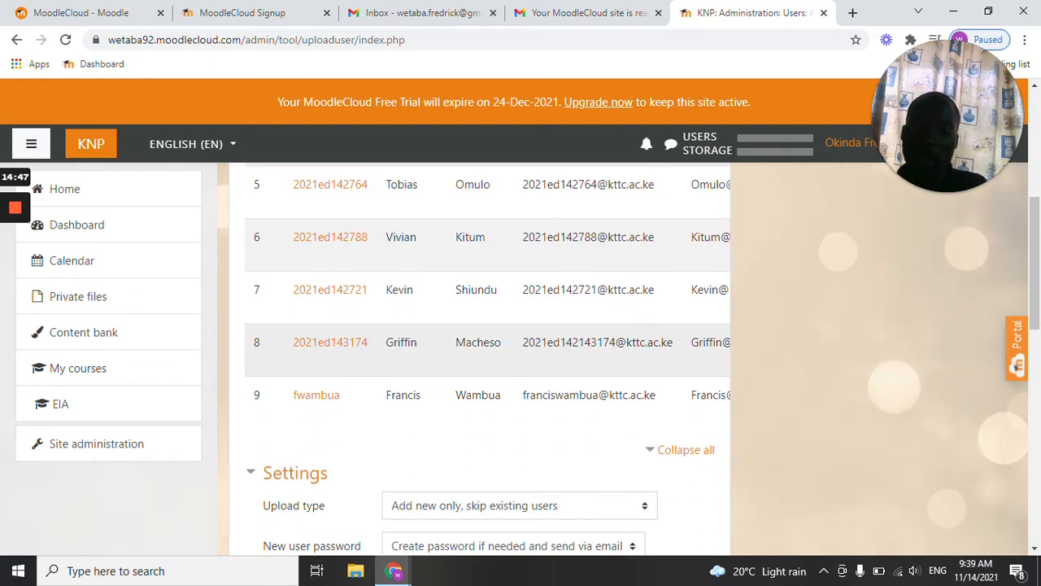
{"action": "scroll", "coordinate": [455, 353], "scroll_direction": "down", "scroll_amount": 2}
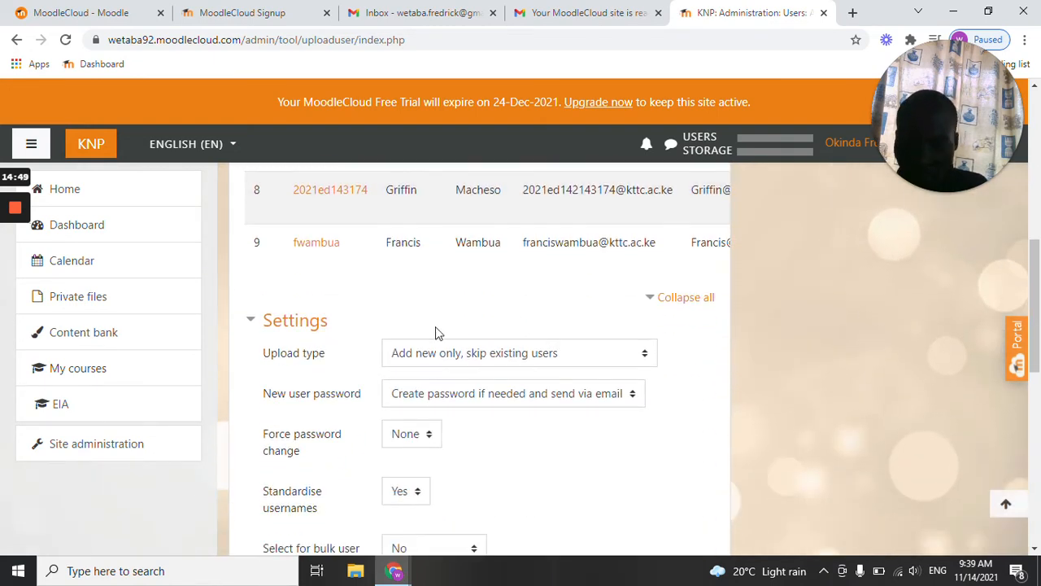
{"action": "scroll", "coordinate": [414, 344], "scroll_direction": "down", "scroll_amount": 1}
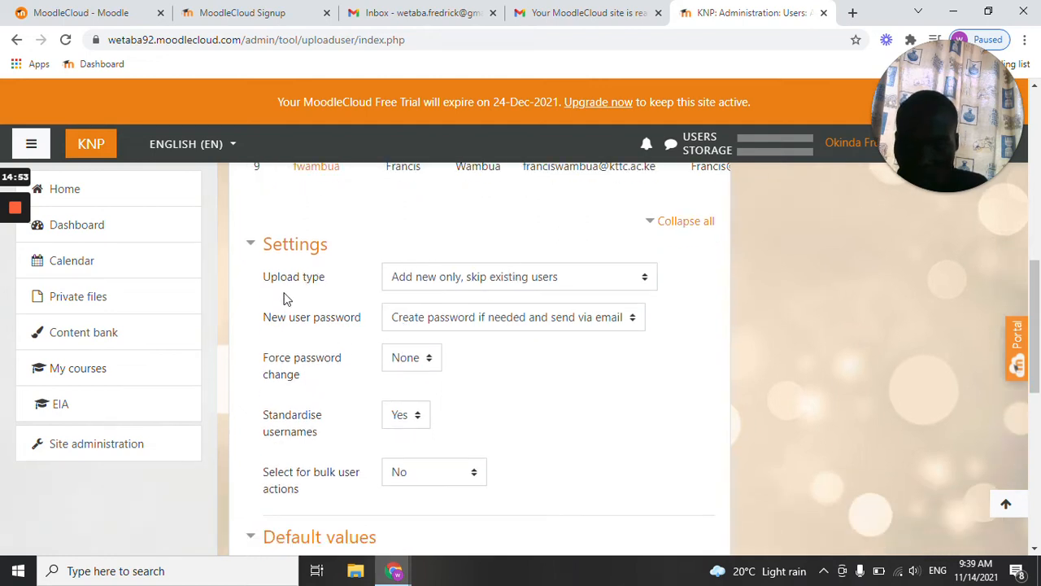
{"action": "left_click", "coordinate": [552, 280]}
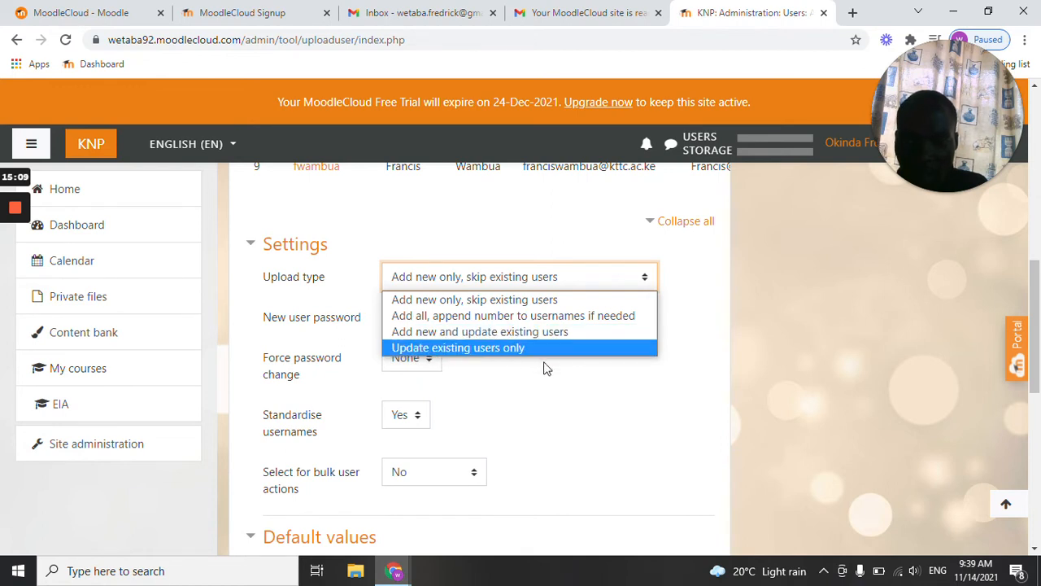
{"action": "left_click", "coordinate": [505, 398]}
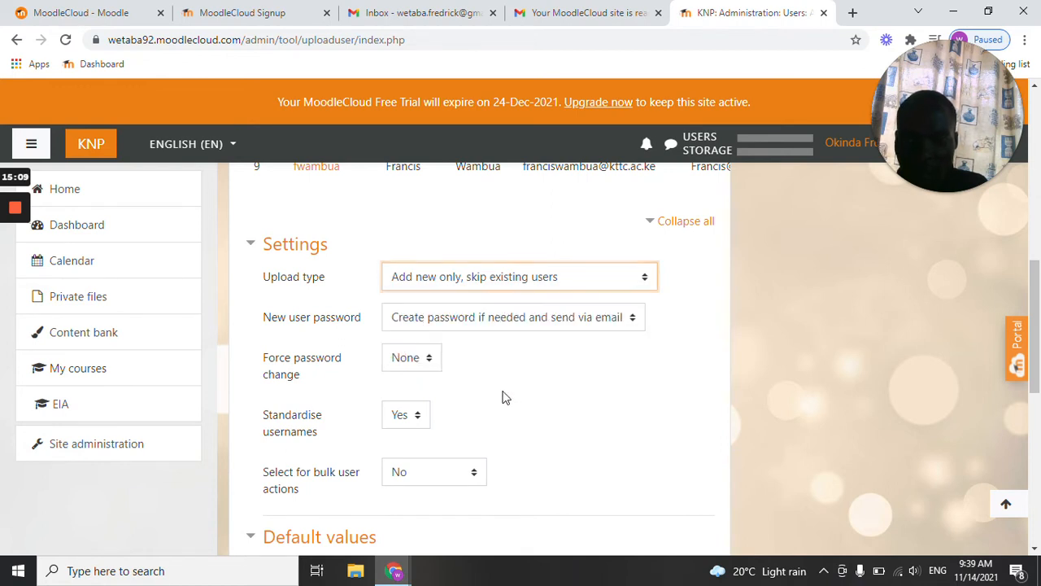
{"action": "left_click", "coordinate": [514, 280]}
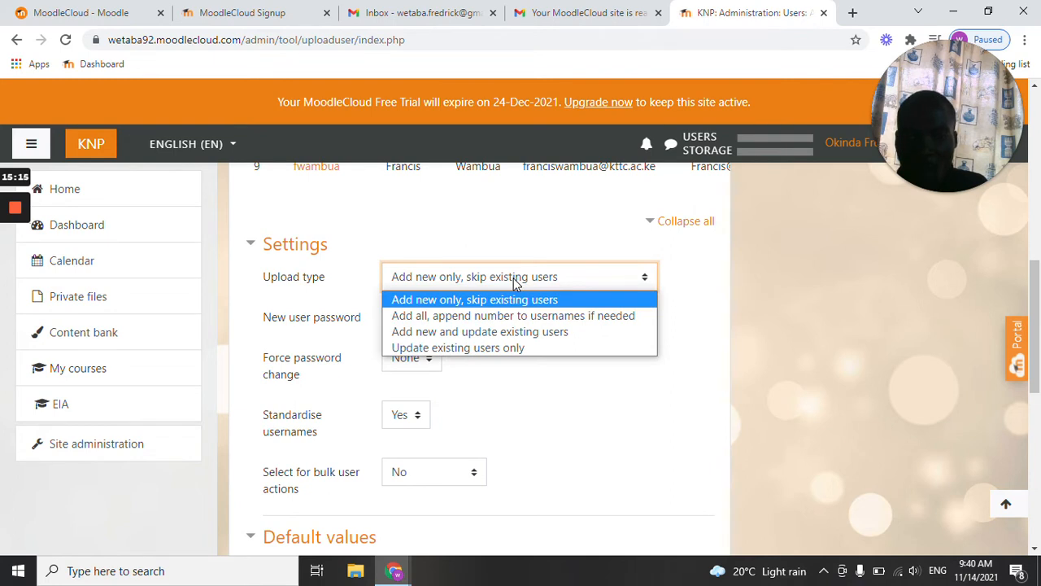
{"action": "left_click", "coordinate": [499, 332]}
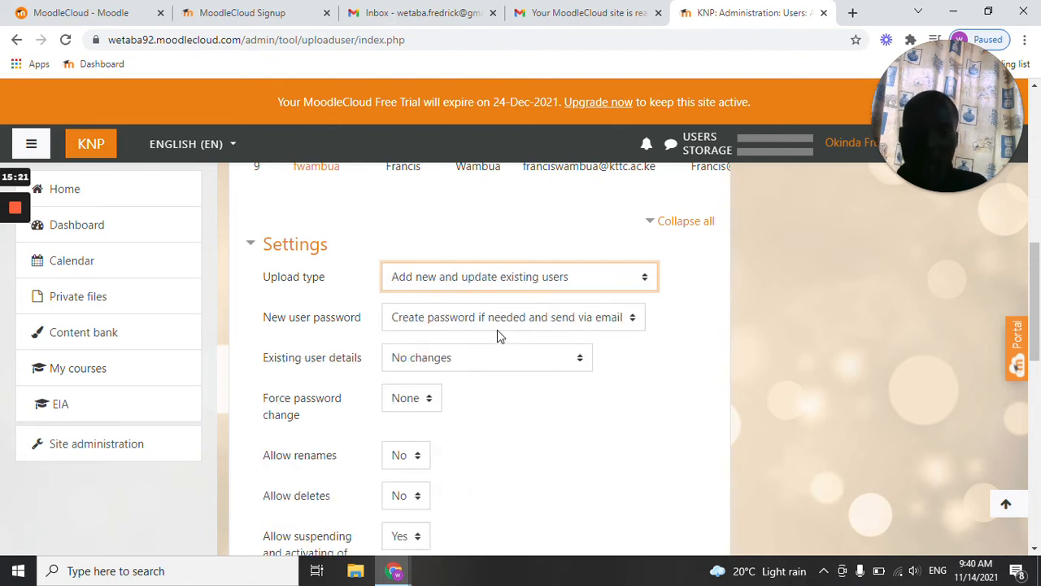
Set the new user password option to "Field required in file".
{"action": "scroll", "coordinate": [497, 334], "scroll_direction": "down", "scroll_amount": 1}
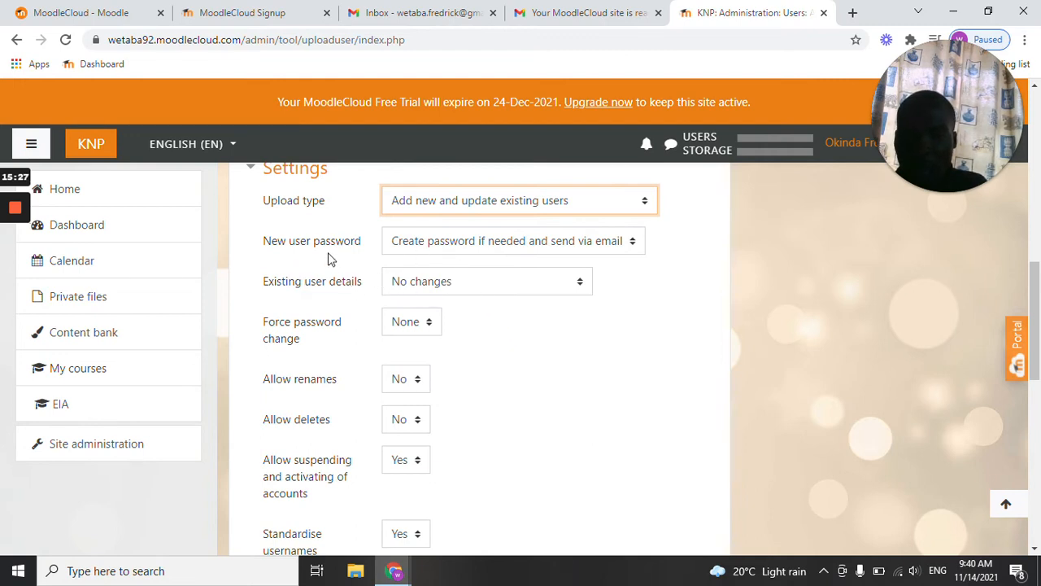
{"action": "left_click", "coordinate": [609, 239]}
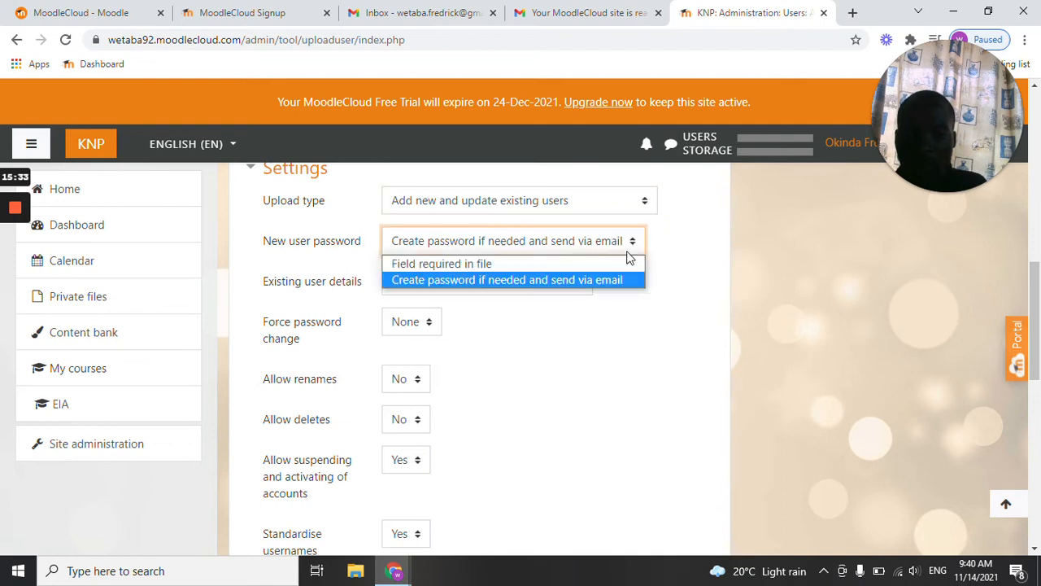
{"action": "left_click", "coordinate": [630, 245]}
{"action": "left_click", "coordinate": [607, 246]}
{"action": "left_click", "coordinate": [460, 263]}
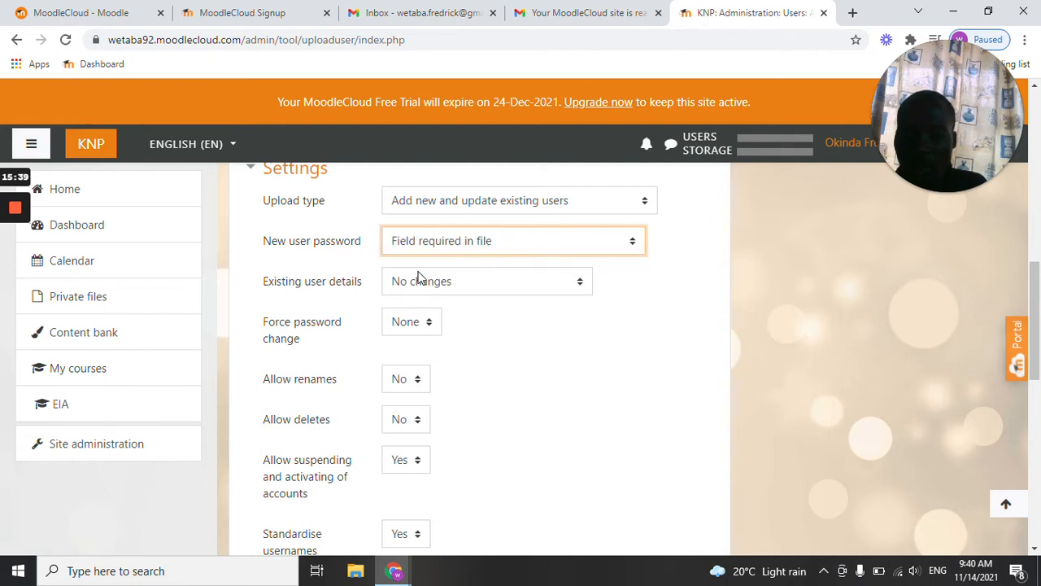
Keep existing user details at "No changes" and Allow renames at No.
{"action": "left_click", "coordinate": [479, 282]}
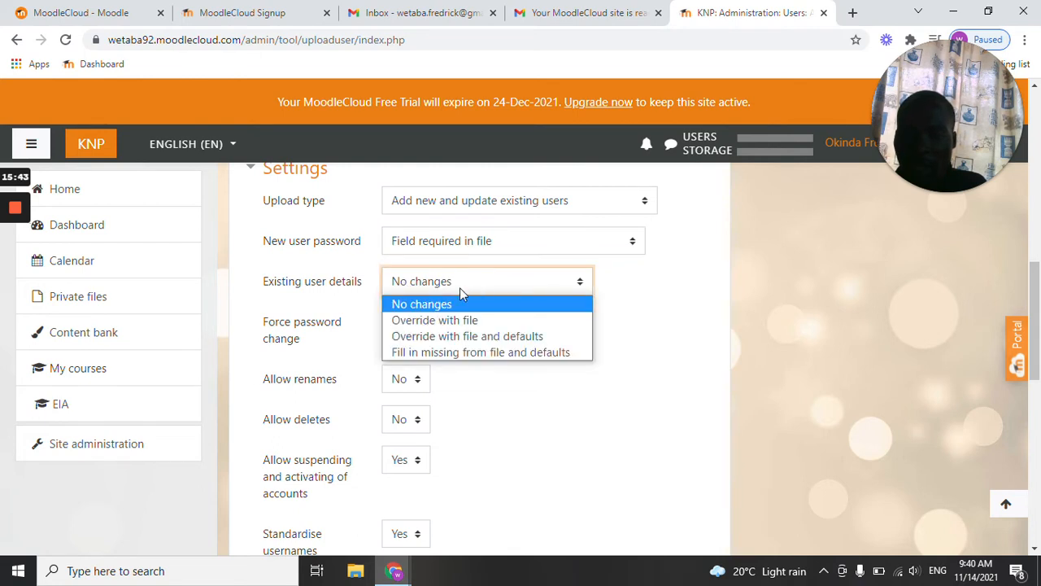
{"action": "left_click", "coordinate": [443, 301]}
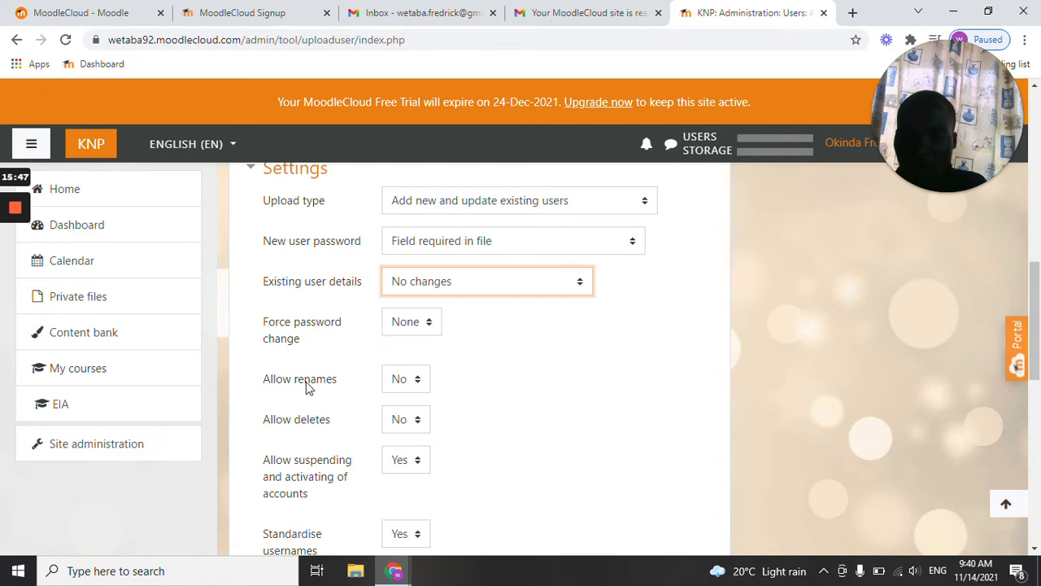
{"action": "left_click", "coordinate": [413, 378]}
{"action": "left_click", "coordinate": [399, 401]}
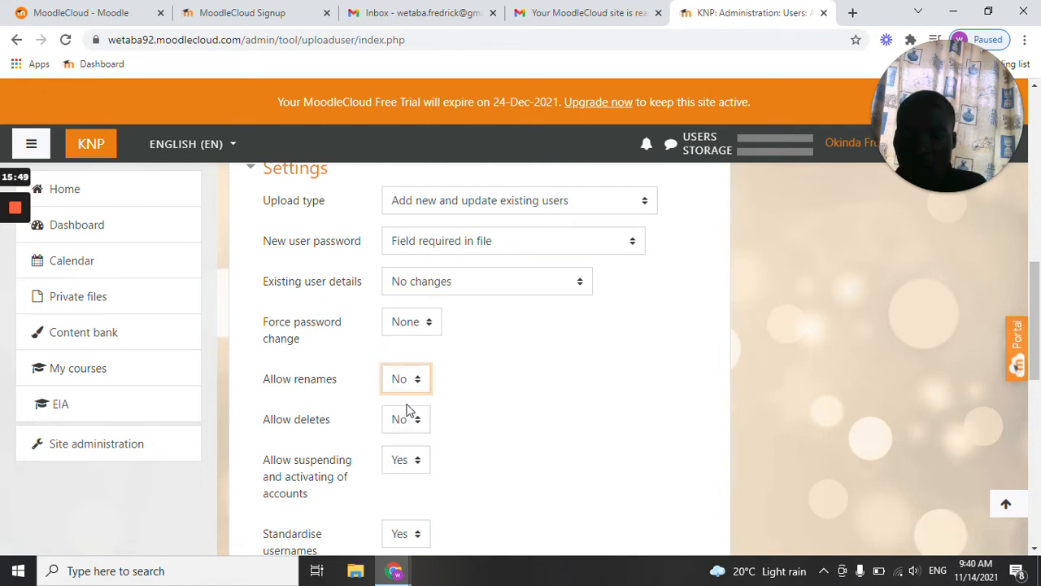
Keep Allow suspending and activating of accounts at Yes and set Standardise usernames to No.
{"action": "scroll", "coordinate": [271, 421], "scroll_direction": "down", "scroll_amount": 1}
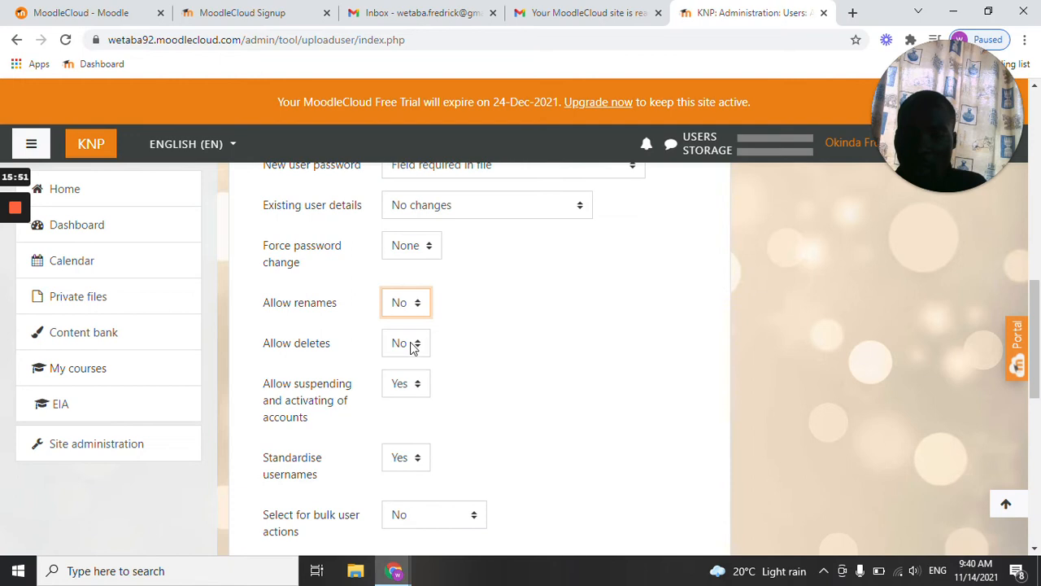
{"action": "scroll", "coordinate": [309, 383], "scroll_direction": "down", "scroll_amount": 1}
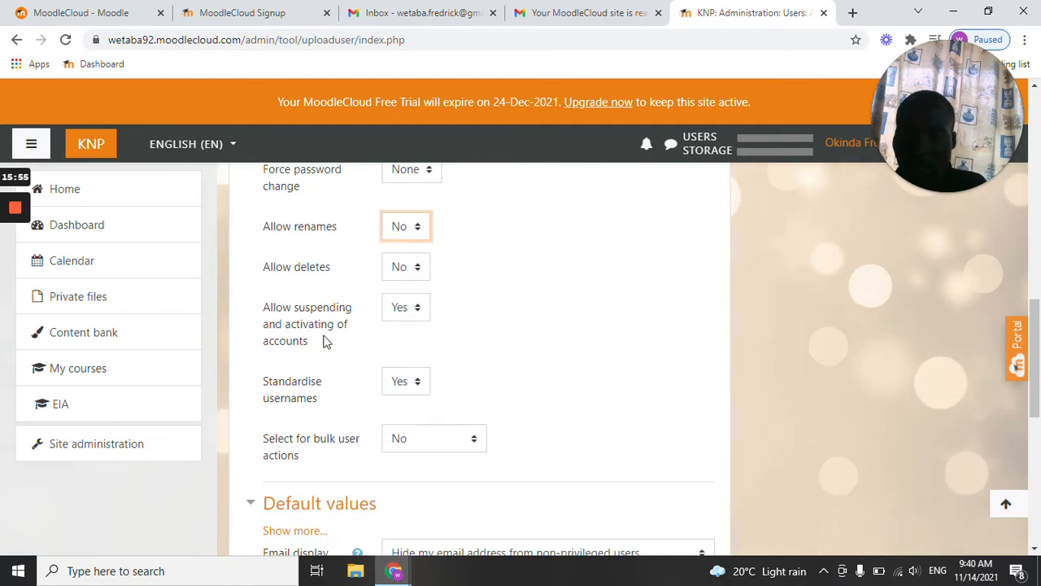
{"action": "left_click", "coordinate": [410, 309]}
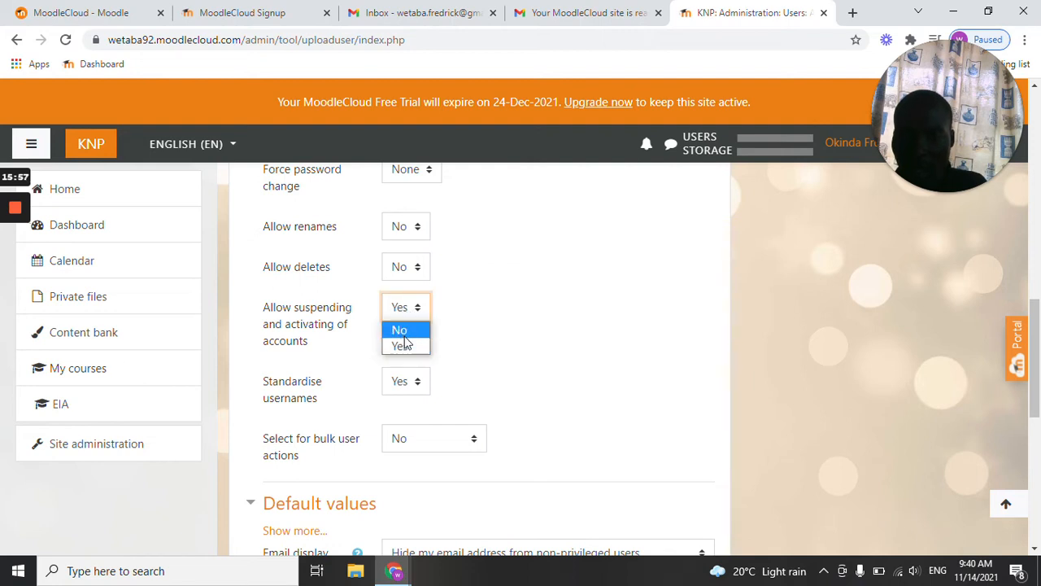
{"action": "left_click", "coordinate": [403, 345]}
{"action": "scroll", "coordinate": [333, 347], "scroll_direction": "down", "scroll_amount": 1}
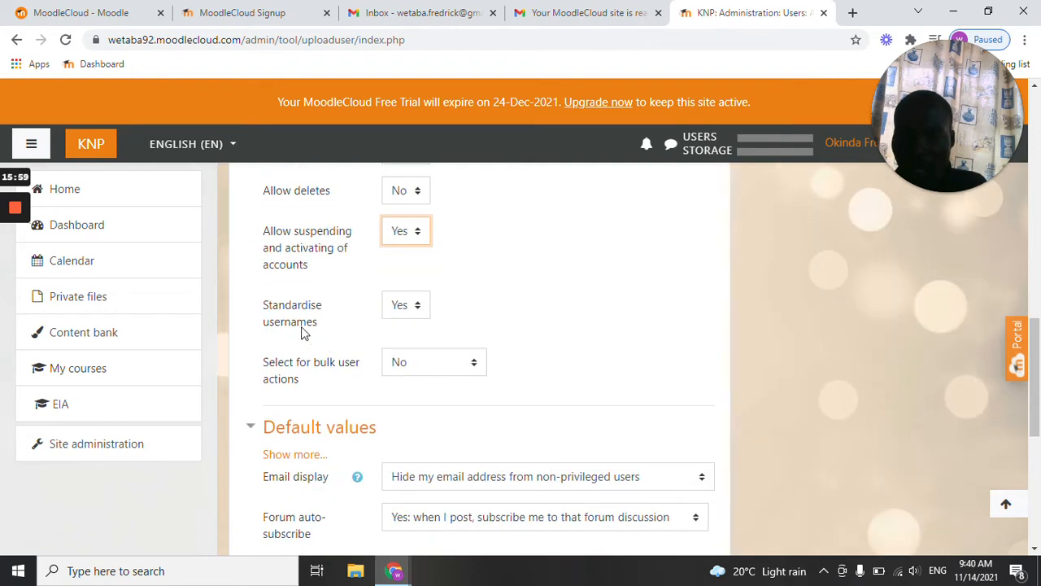
{"action": "left_click", "coordinate": [417, 308]}
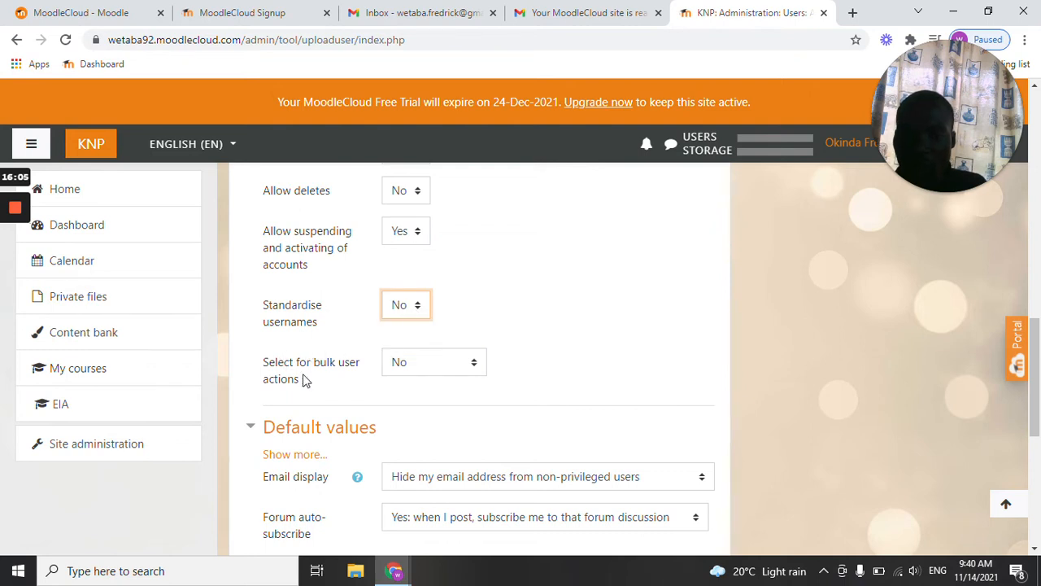
Set Select for bulk user actions to "All users".
{"action": "left_click", "coordinate": [447, 371]}
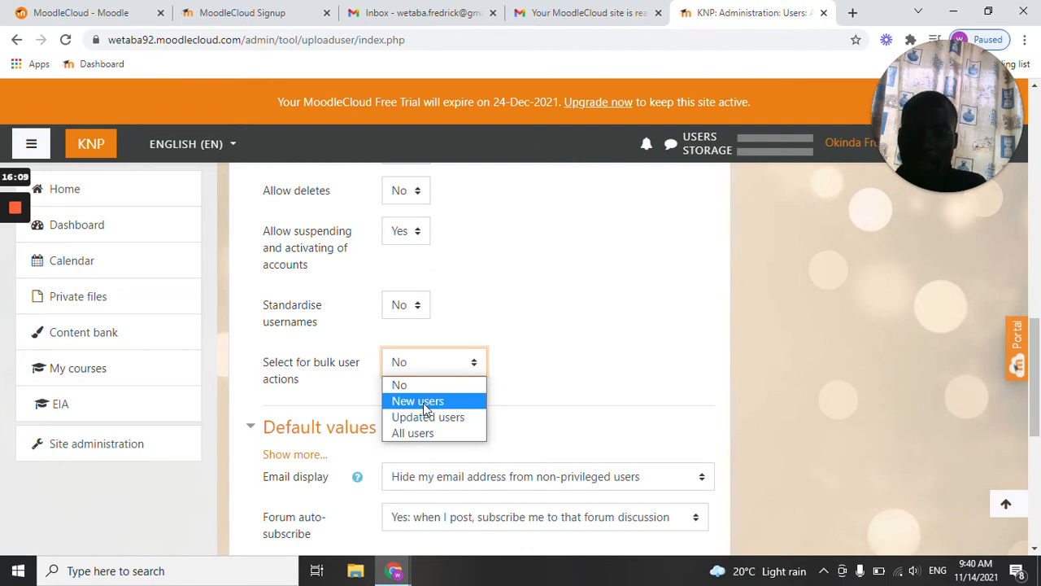
{"action": "left_click", "coordinate": [423, 403]}
{"action": "left_click", "coordinate": [454, 363]}
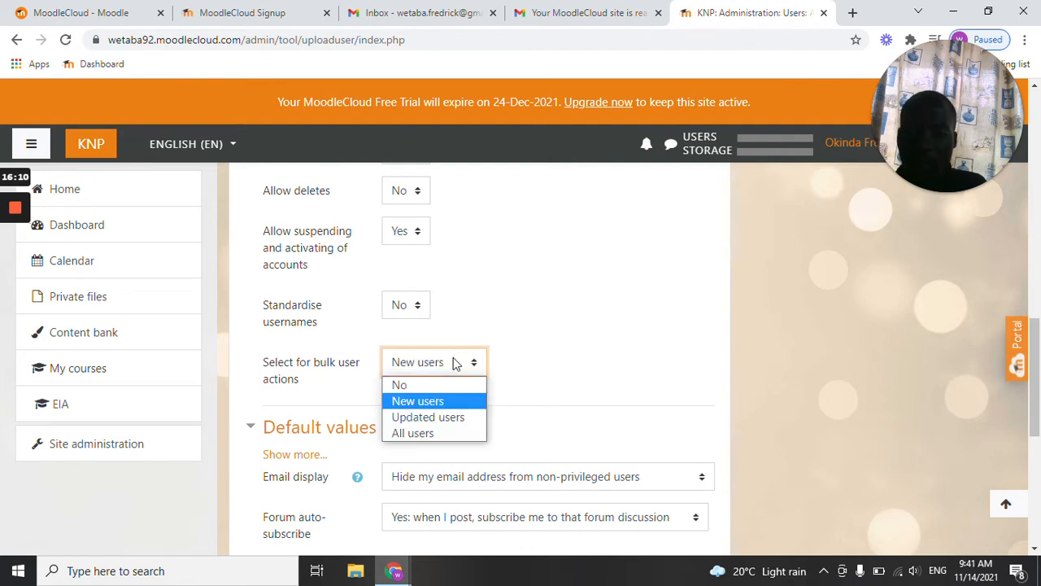
{"action": "left_click", "coordinate": [411, 433]}
Leave the Default values section as it is and submit the form to upload the users.
{"action": "scroll", "coordinate": [424, 398], "scroll_direction": "down", "scroll_amount": 2}
{"action": "scroll", "coordinate": [423, 396], "scroll_direction": "down", "scroll_amount": 2}
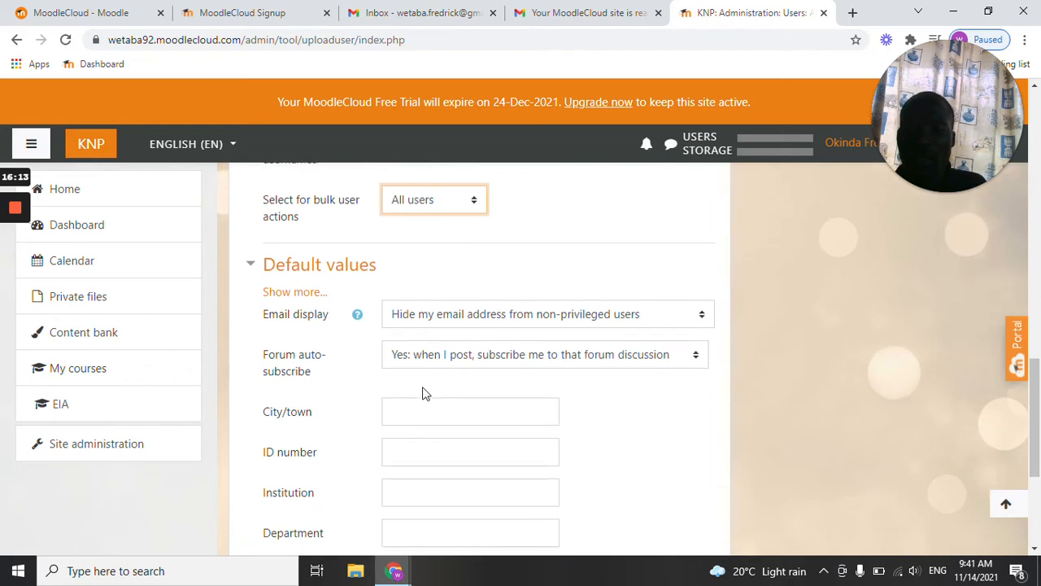
{"action": "scroll", "coordinate": [420, 390], "scroll_direction": "down", "scroll_amount": 1}
{"action": "left_click", "coordinate": [431, 367]}
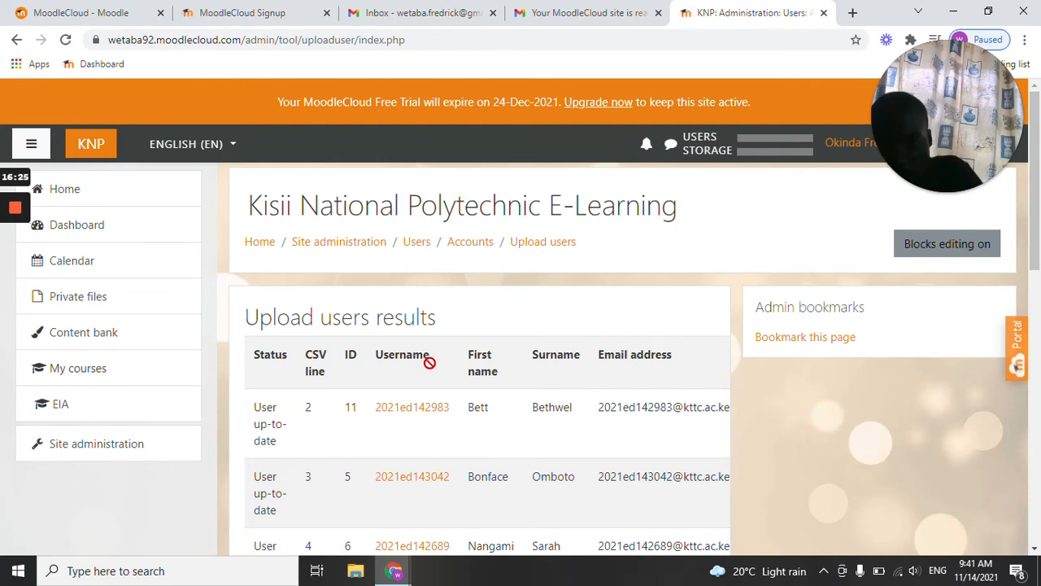
Examine the upload users results, checking each user's status and the created, updated, weak password and error totals.
{"action": "scroll", "coordinate": [328, 378], "scroll_direction": "down", "scroll_amount": 3}
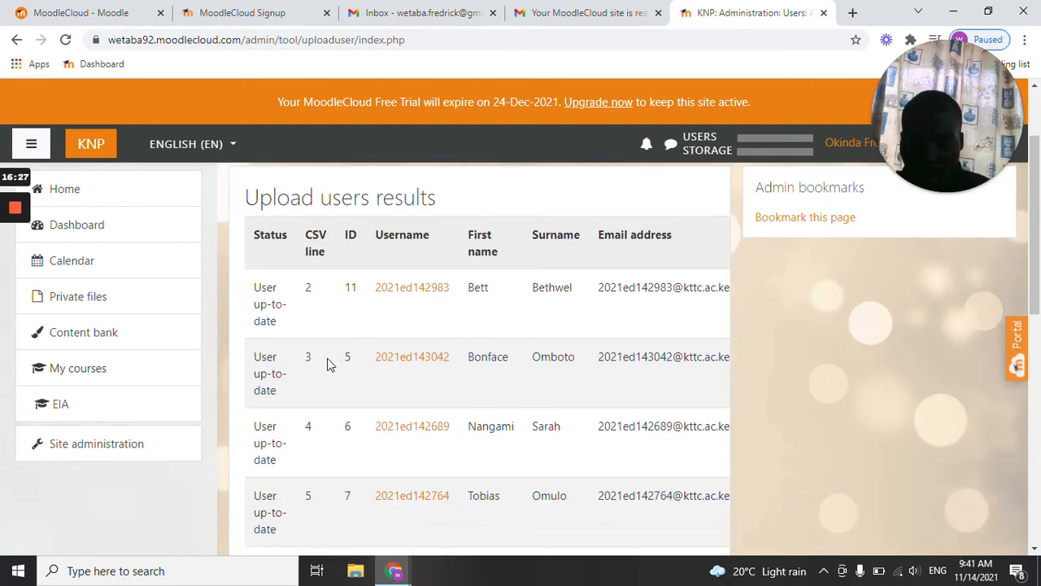
{"action": "scroll", "coordinate": [337, 353], "scroll_direction": "up", "scroll_amount": 3}
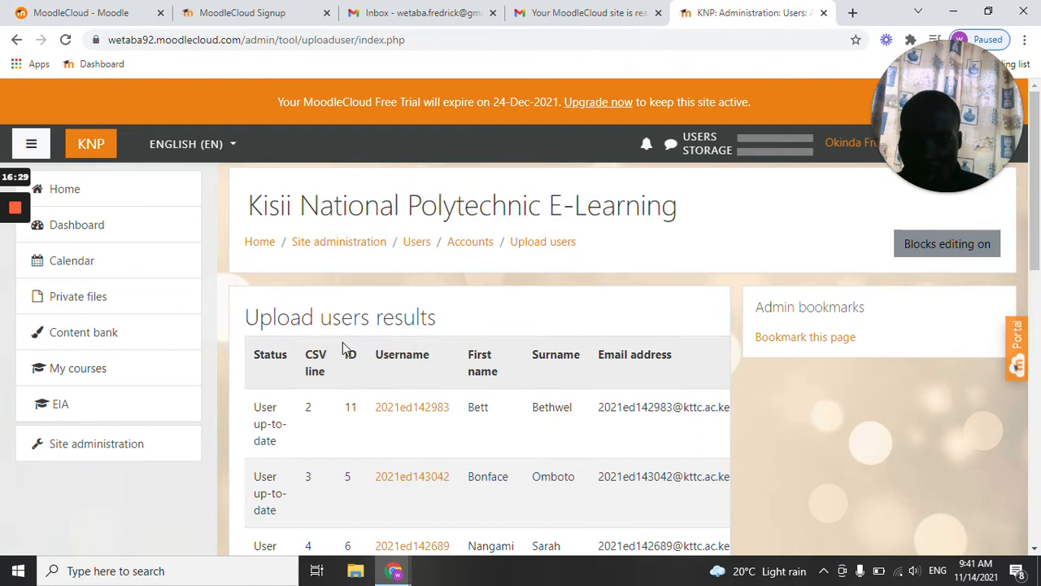
{"action": "scroll", "coordinate": [344, 344], "scroll_direction": "down", "scroll_amount": 1}
{"action": "scroll", "coordinate": [345, 342], "scroll_direction": "down", "scroll_amount": 7}
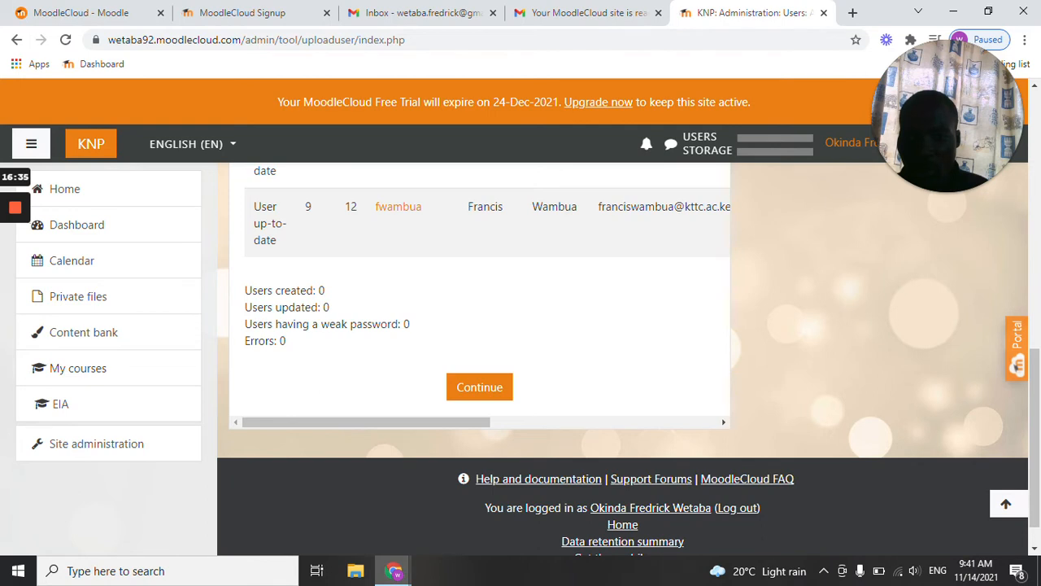
{"action": "scroll", "coordinate": [383, 330], "scroll_direction": "up", "scroll_amount": 7}
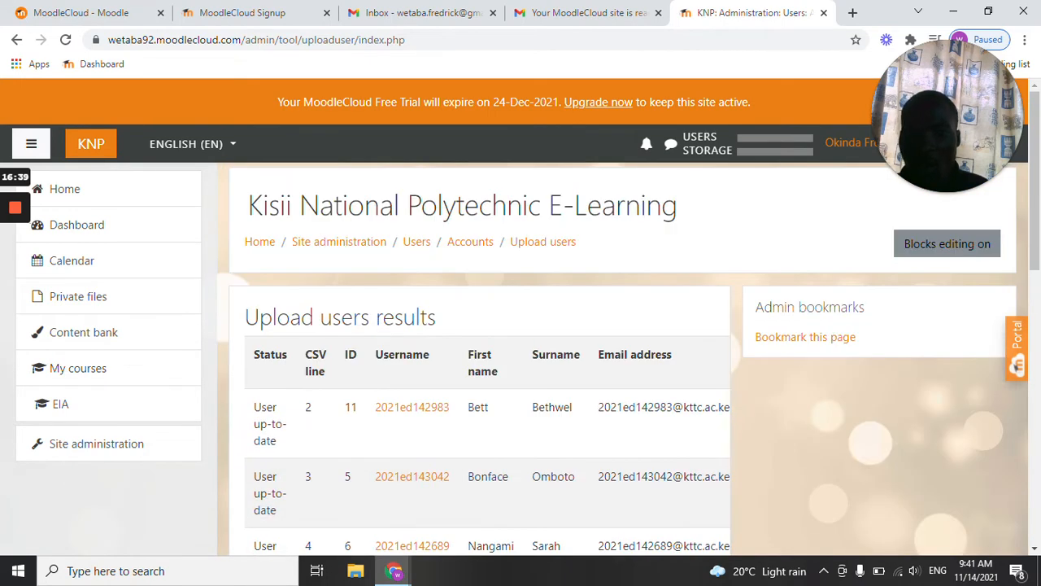
{"action": "scroll", "coordinate": [339, 320], "scroll_direction": "down", "scroll_amount": 2}
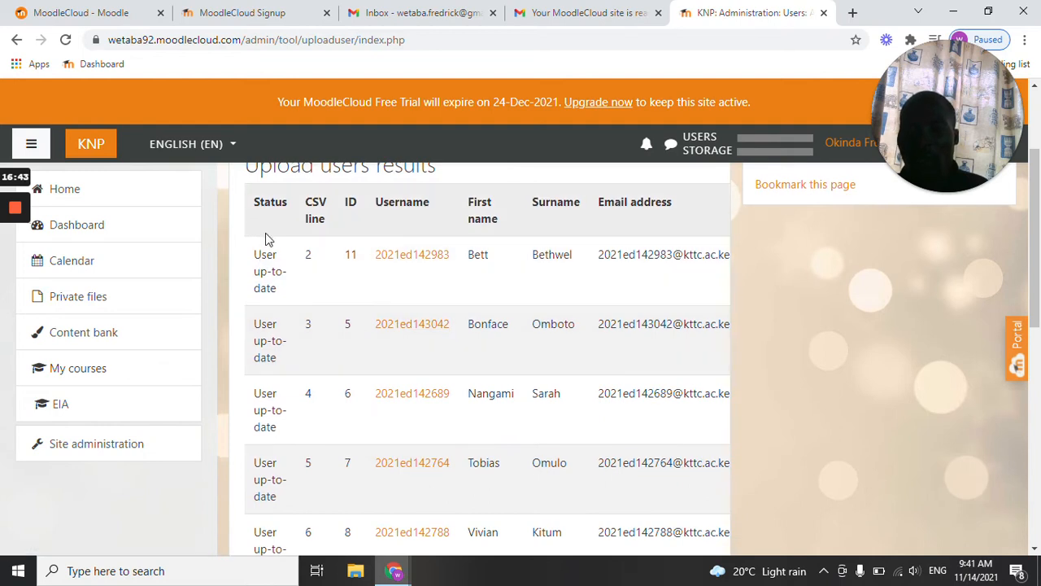
{"action": "scroll", "coordinate": [269, 239], "scroll_direction": "down", "scroll_amount": 3}
{"action": "scroll", "coordinate": [268, 365], "scroll_direction": "down", "scroll_amount": 3}
Continue to the Bulk user actions page and look over the available and selected users.
{"action": "left_click", "coordinate": [470, 389]}
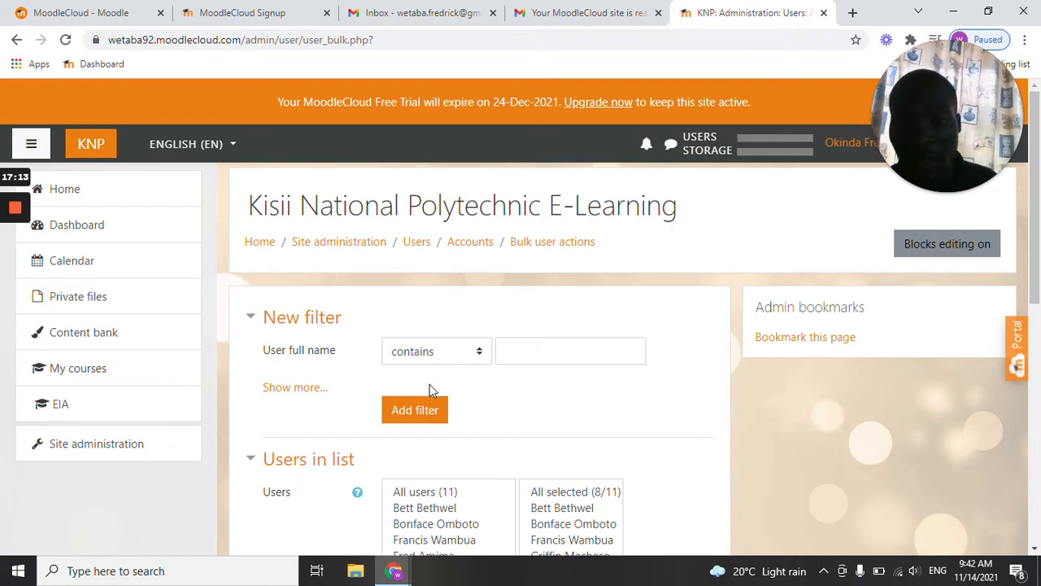
{"action": "scroll", "coordinate": [429, 402], "scroll_direction": "down", "scroll_amount": 1}
{"action": "scroll", "coordinate": [429, 405], "scroll_direction": "up", "scroll_amount": 1}
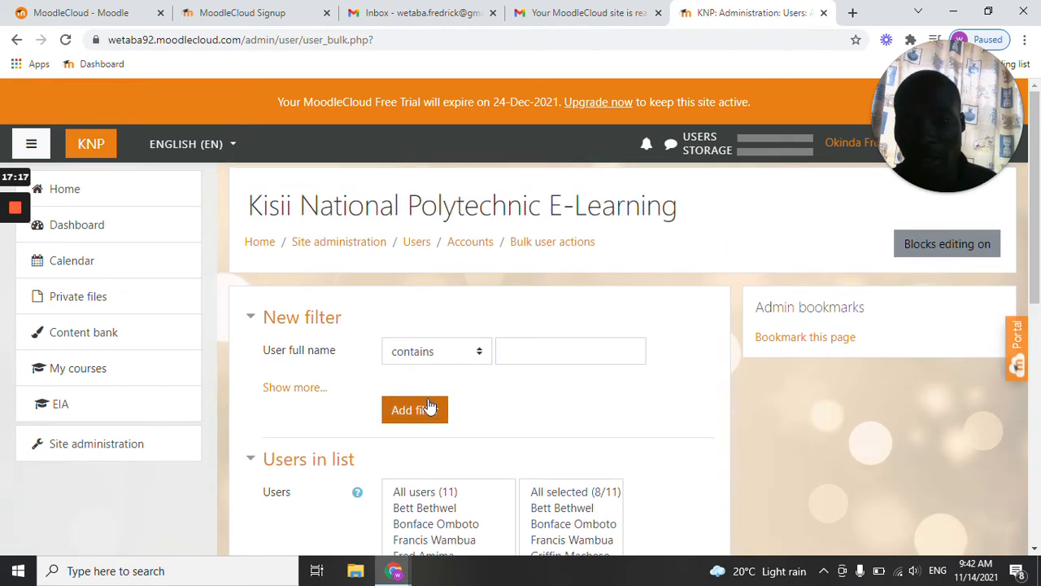
Open the form for adding a new user from the Users accounts section of Site administration.
{"action": "left_click", "coordinate": [103, 453]}
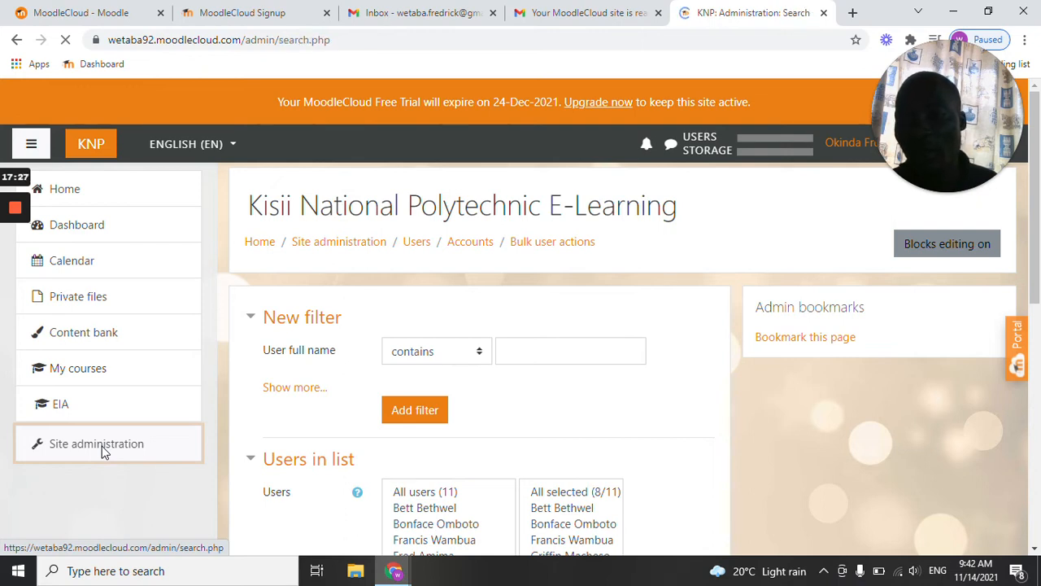
{"action": "scroll", "coordinate": [389, 397], "scroll_direction": "down", "scroll_amount": 1}
{"action": "scroll", "coordinate": [389, 397], "scroll_direction": "down", "scroll_amount": 1}
{"action": "left_click", "coordinate": [395, 257]}
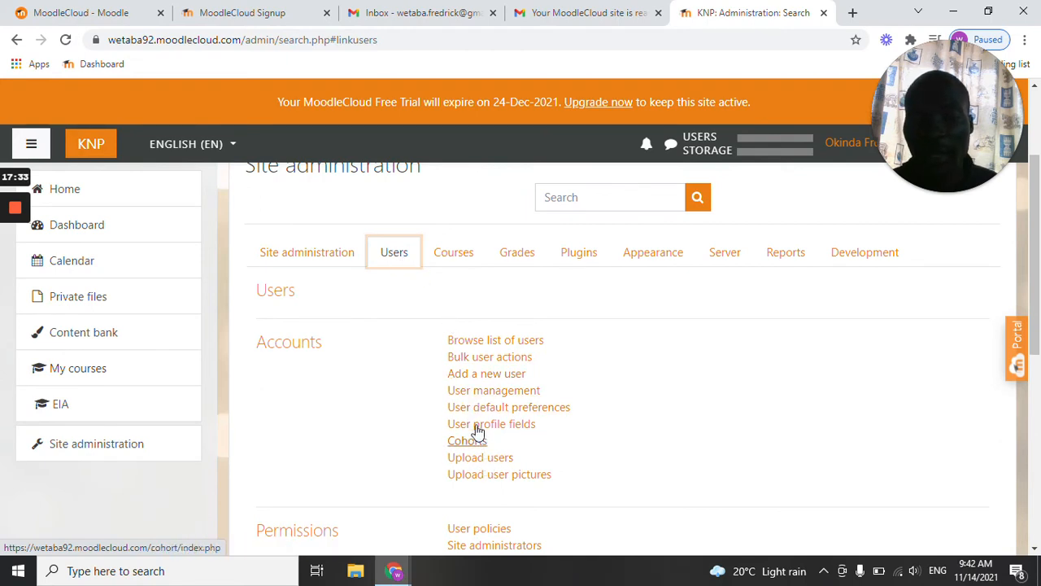
{"action": "left_click", "coordinate": [481, 380]}
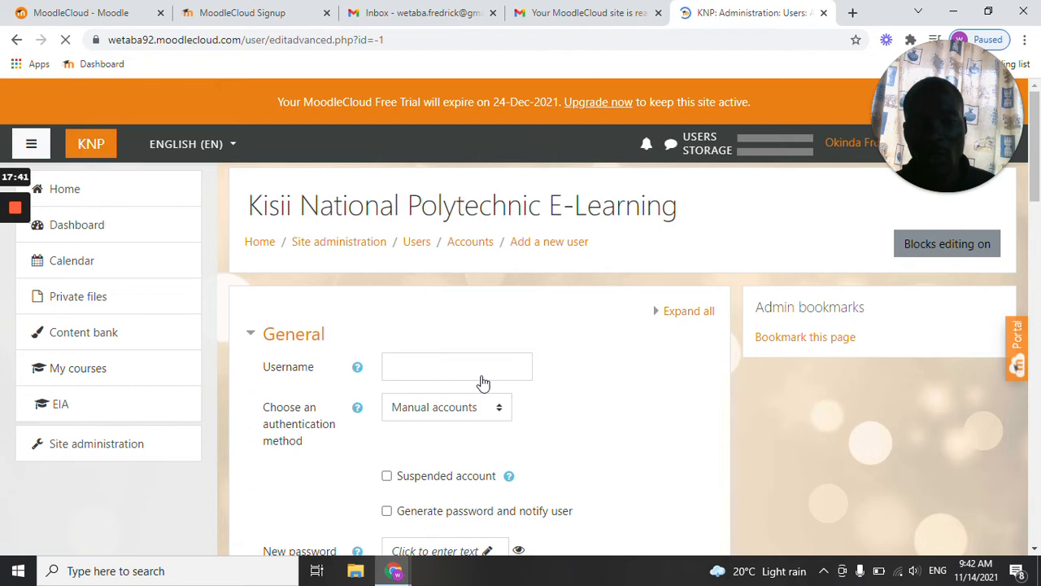
{"action": "left_click", "coordinate": [422, 288]}
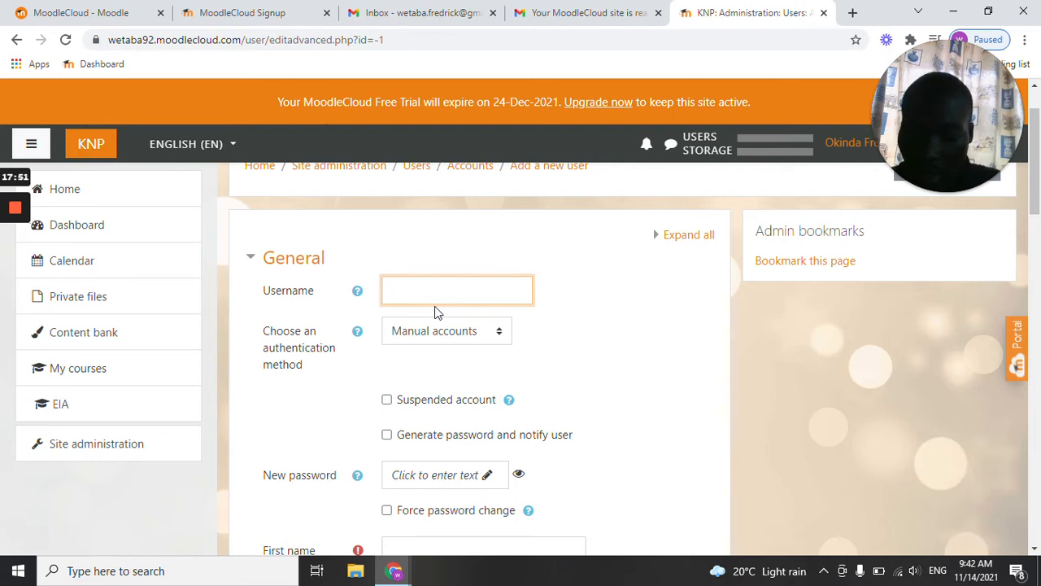
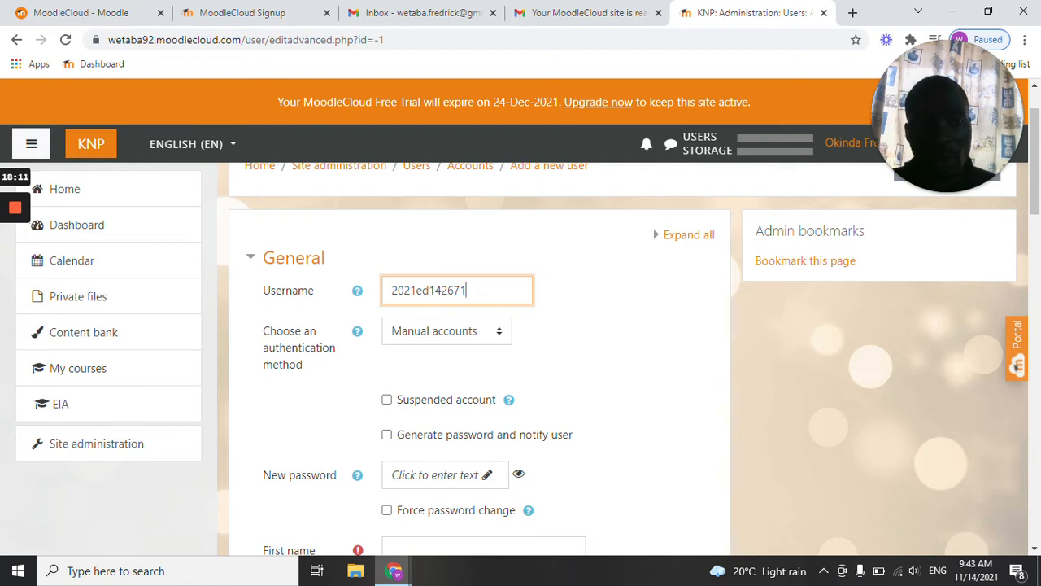
Enter the student's registration number as the username and select Manual accounts as the authentication method.
{"action": "scroll", "coordinate": [470, 321], "scroll_direction": "down", "scroll_amount": 1}
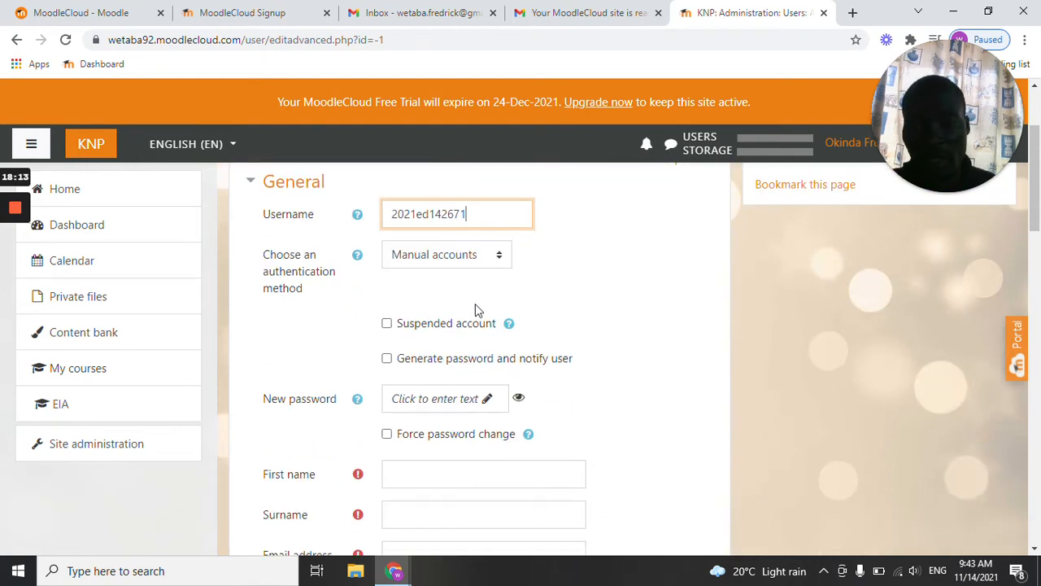
{"action": "left_click", "coordinate": [482, 258]}
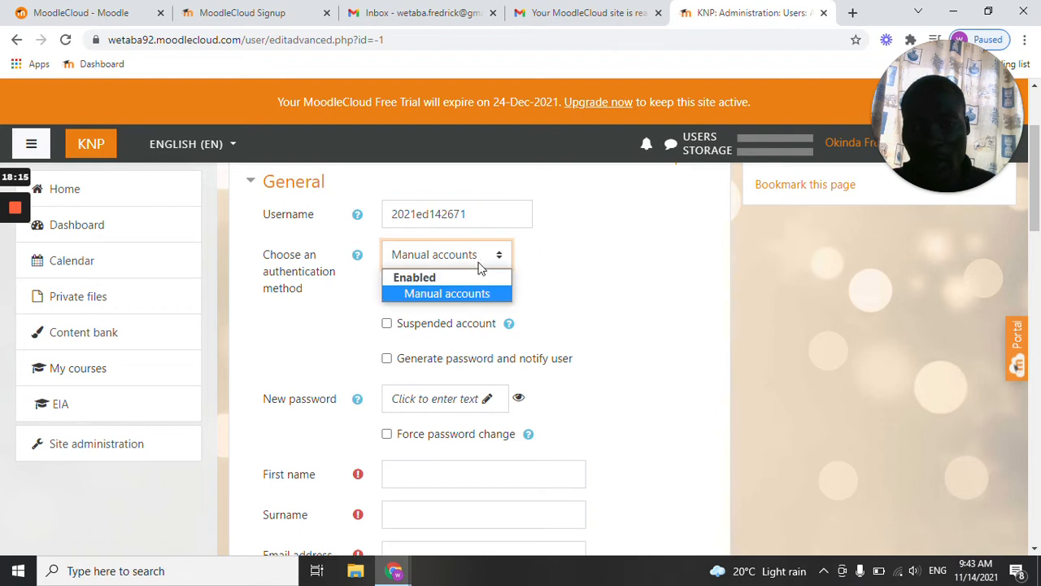
{"action": "left_click", "coordinate": [438, 293]}
Enter the account password as the new password, reveal it to check it, and mask it again.
{"action": "scroll", "coordinate": [444, 296], "scroll_direction": "down", "scroll_amount": 1}
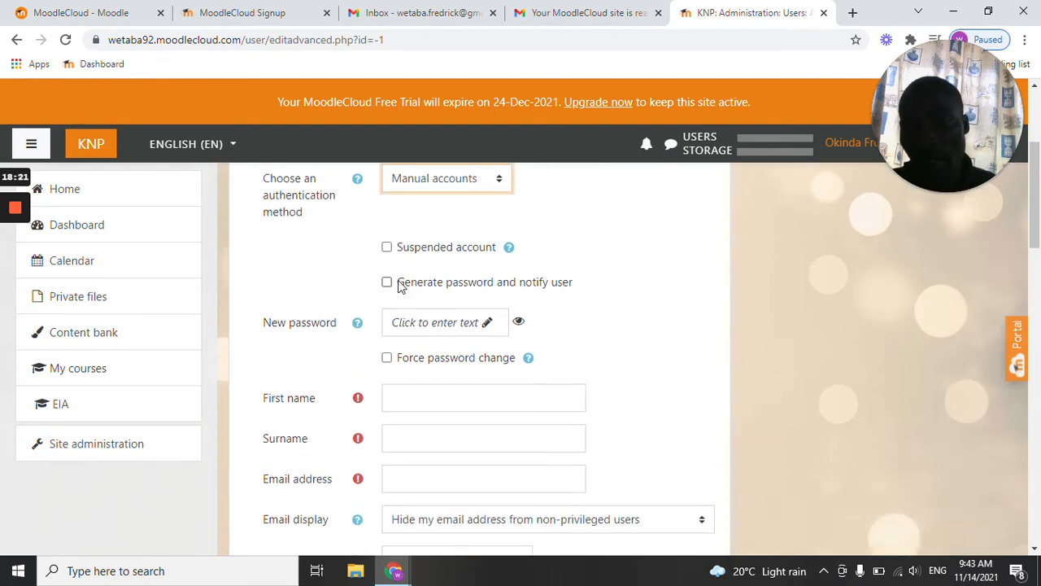
{"action": "left_click", "coordinate": [442, 326]}
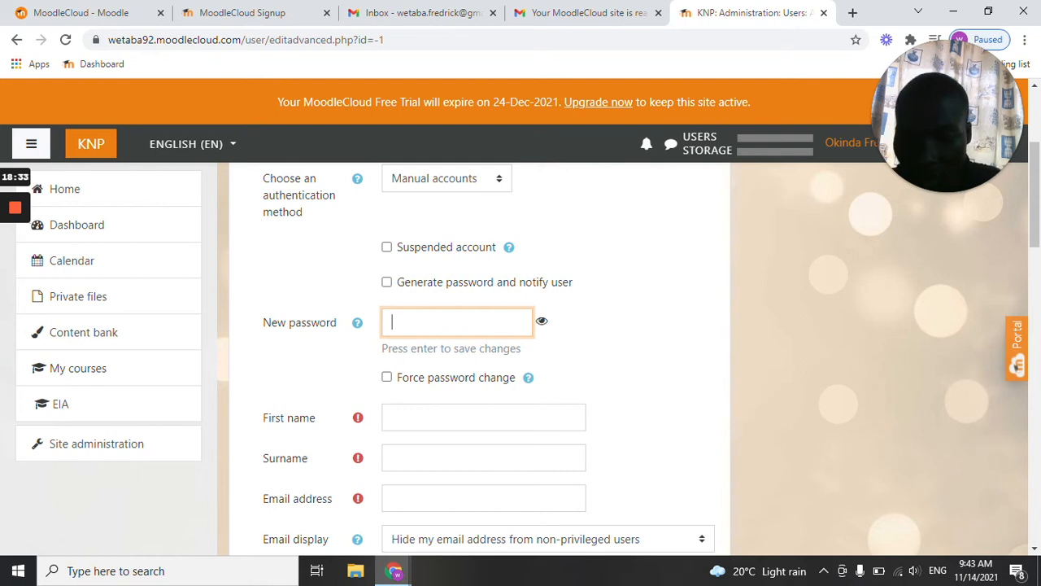
{"action": "left_click", "coordinate": [543, 324]}
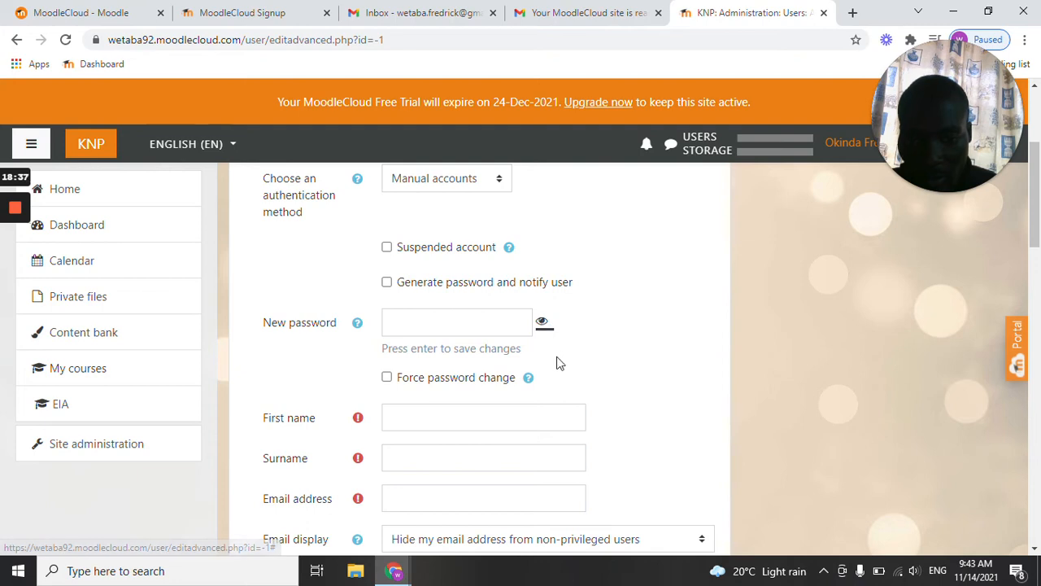
{"action": "left_click", "coordinate": [457, 323]}
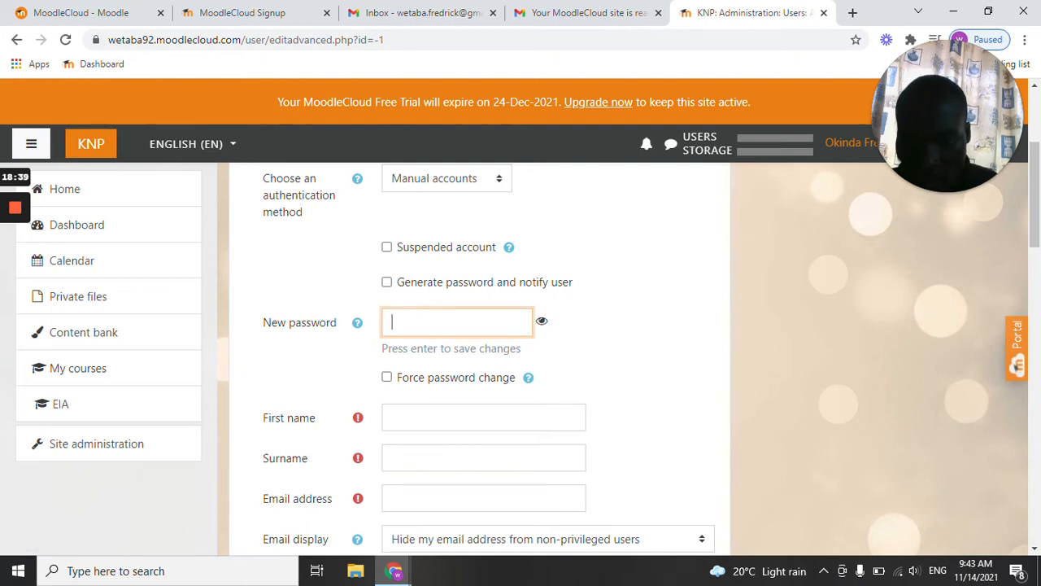
{"action": "type", "text": "a******"}
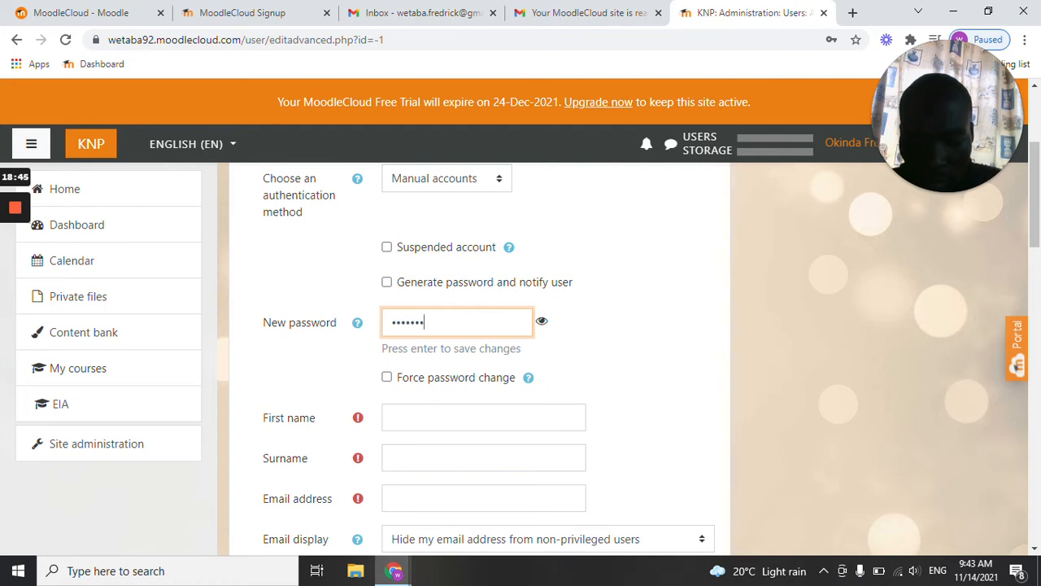
{"action": "type", "text": "*****"}
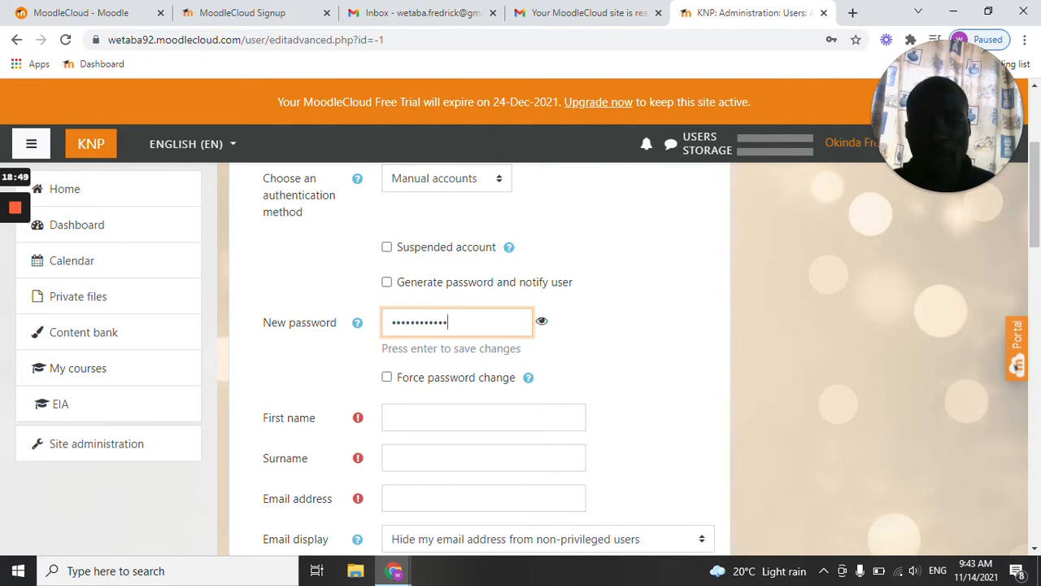
{"action": "left_click", "coordinate": [543, 323]}
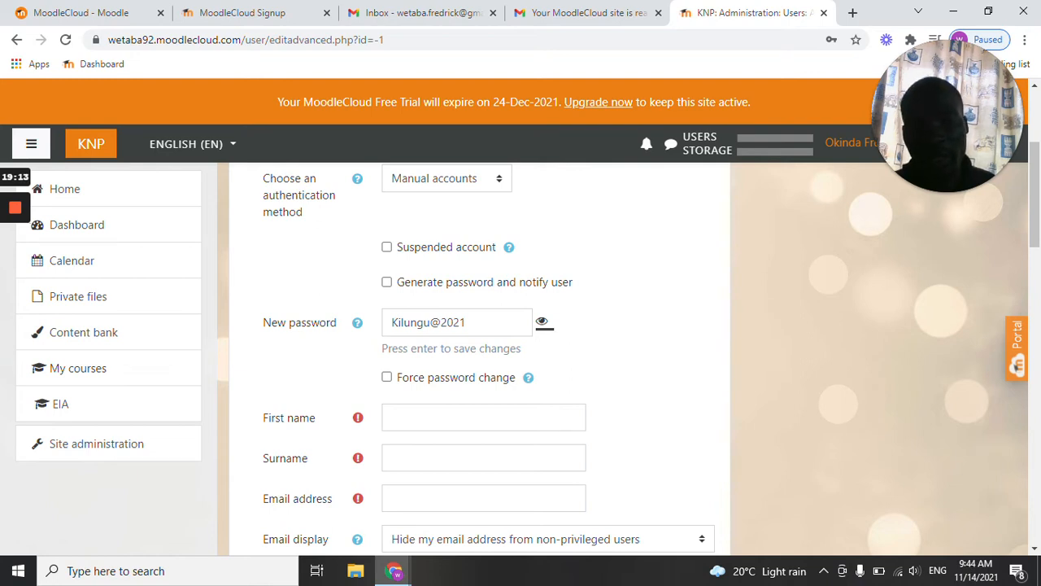
{"action": "left_click", "coordinate": [543, 321]}
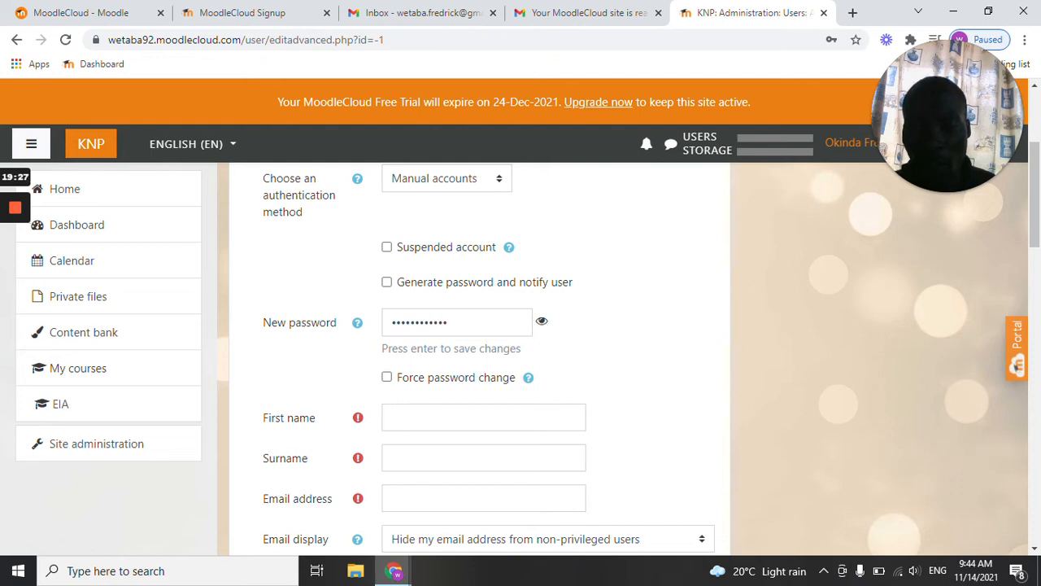
Fill in the new user's first name and surname.
{"action": "left_click", "coordinate": [400, 423]}
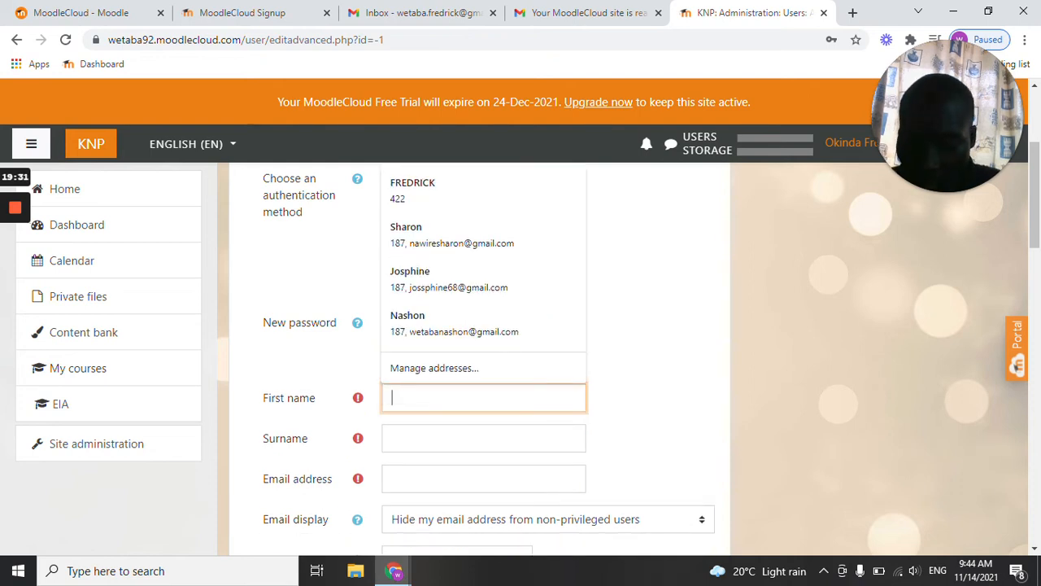
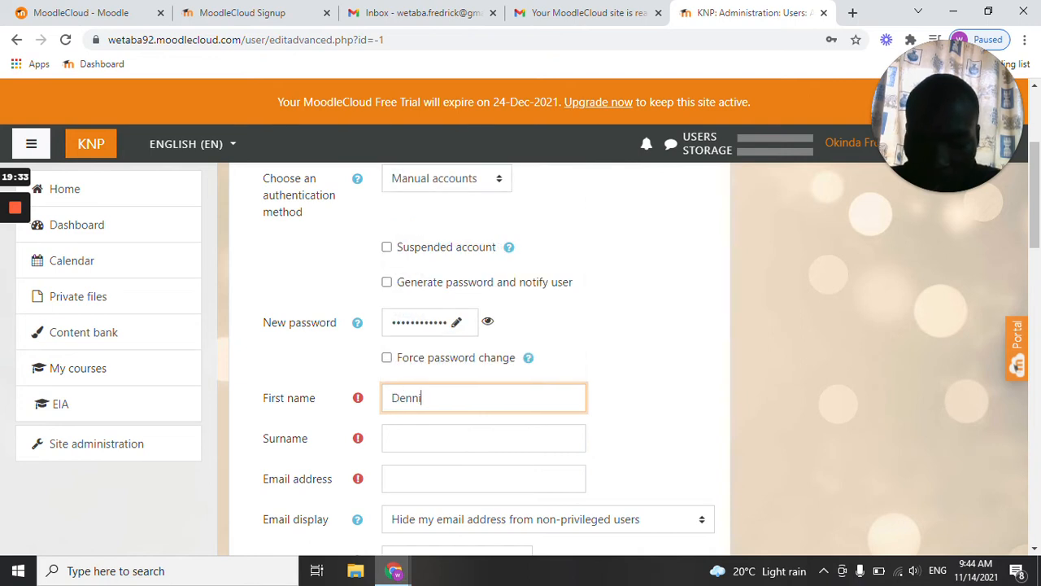
{"action": "left_click", "coordinate": [483, 438]}
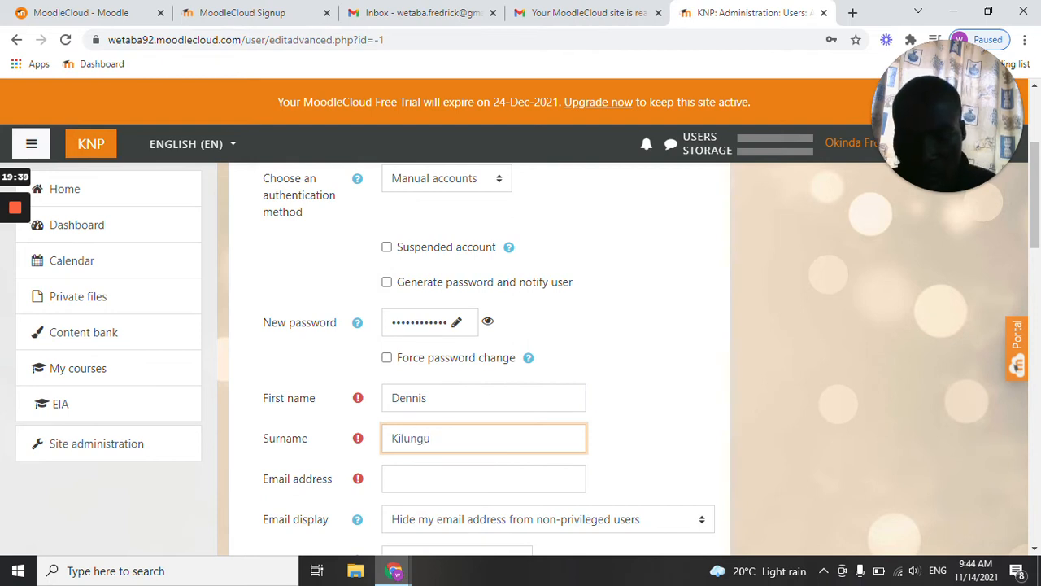
Fill in the user's email address by reusing the username and adding the institution's domain.
{"action": "left_click", "coordinate": [411, 478]}
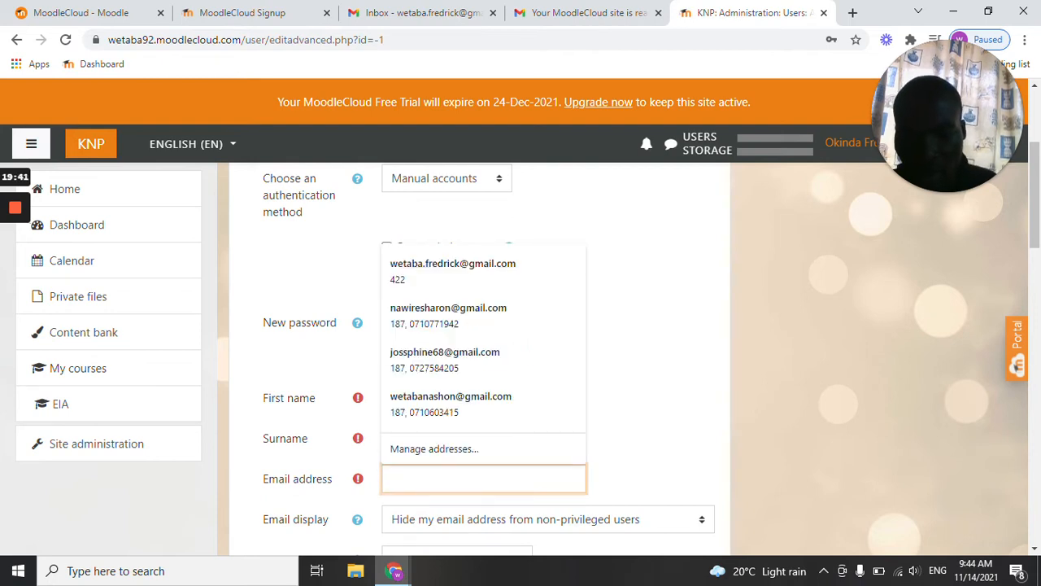
{"action": "scroll", "coordinate": [437, 216], "scroll_direction": "up", "scroll_amount": 1}
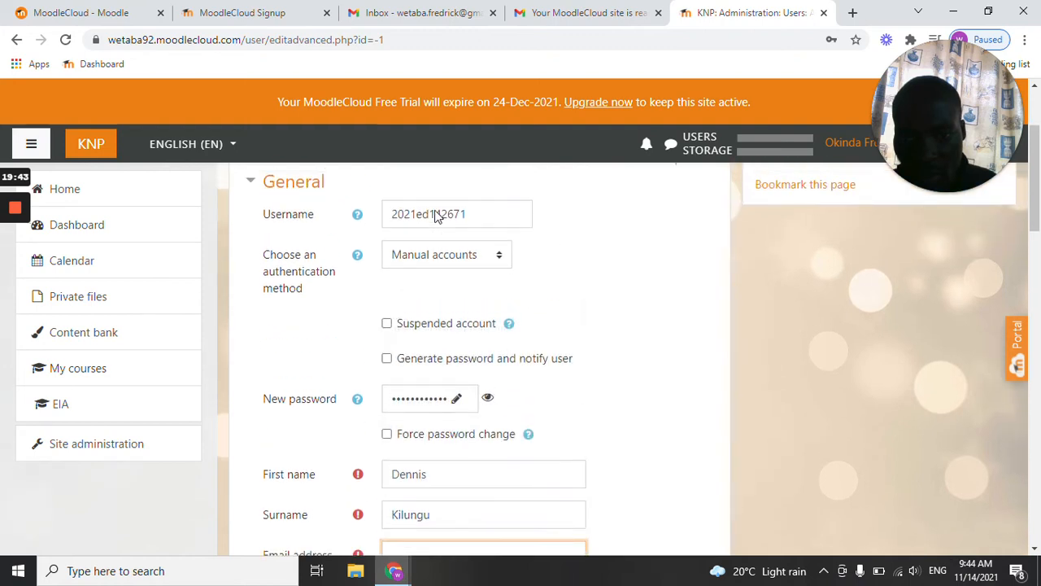
{"action": "double_click", "coordinate": [437, 215]}
{"action": "key", "text": "ctrl+c"}
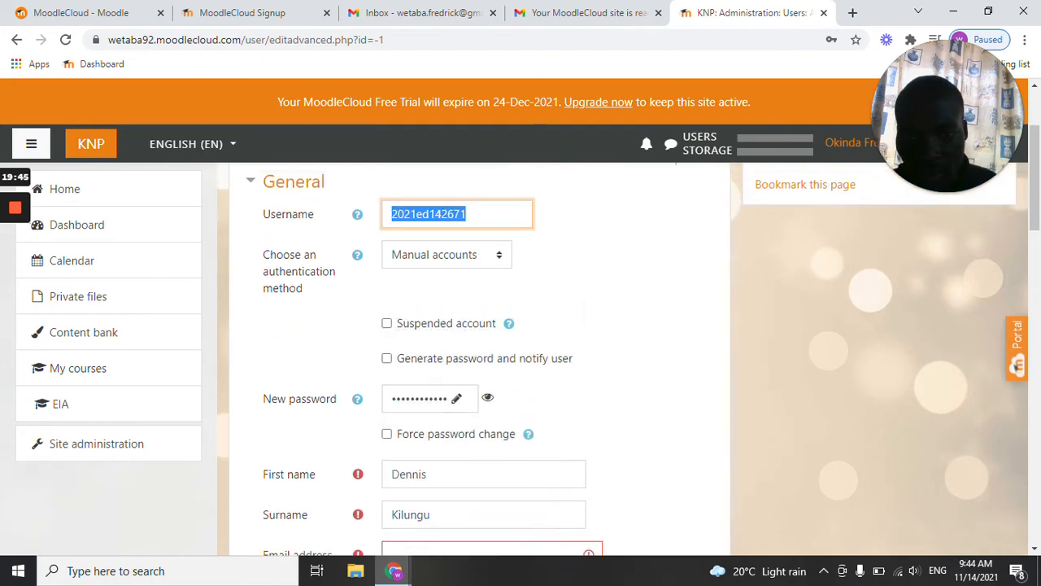
{"action": "scroll", "coordinate": [320, 442], "scroll_direction": "down", "scroll_amount": 3}
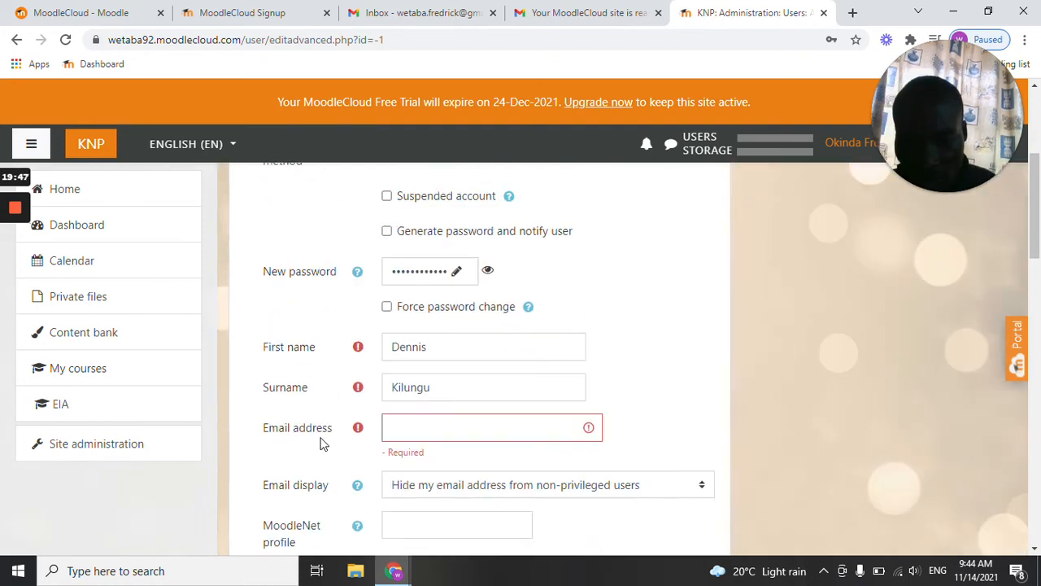
{"action": "left_click", "coordinate": [403, 326]}
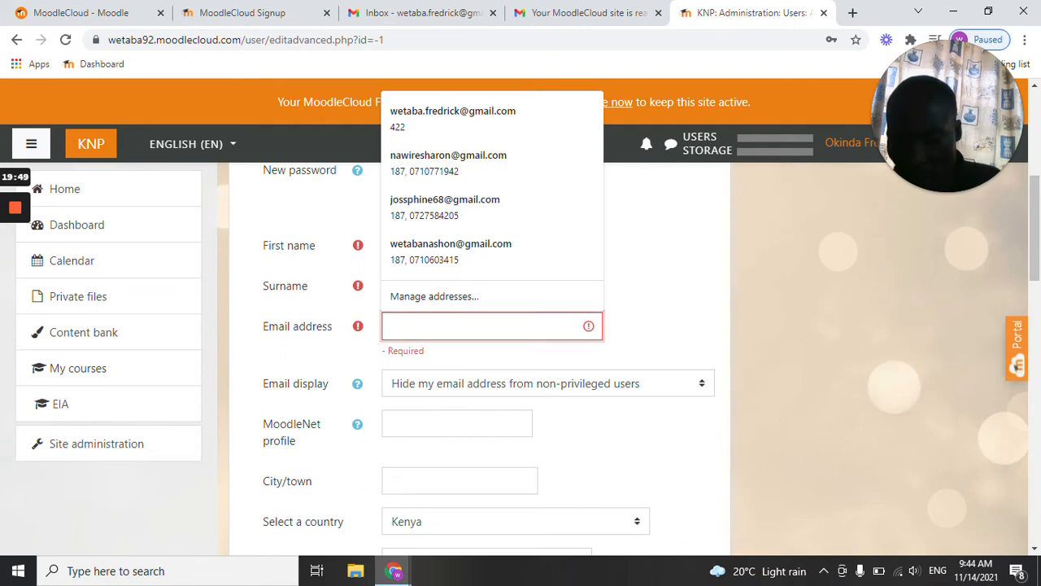
{"action": "key", "text": "ctrl+v"}
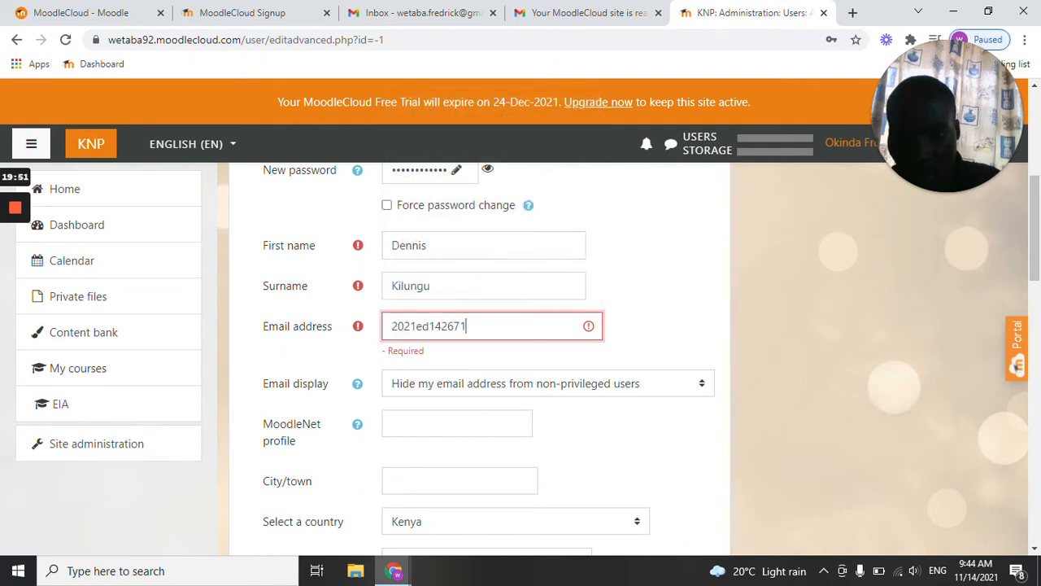
{"action": "type", "text": "@"}
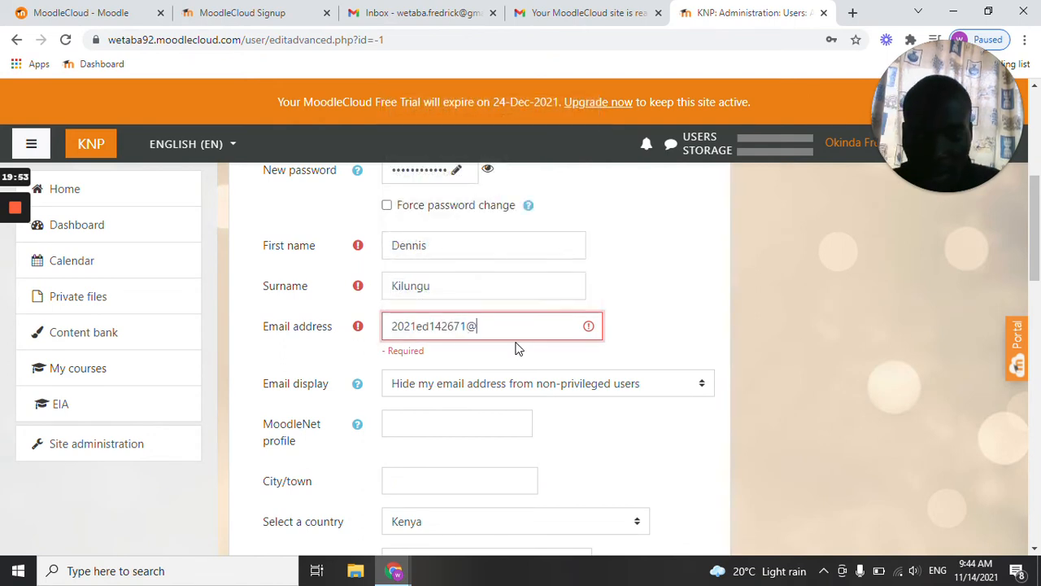
{"action": "type", "text": "kttc"}
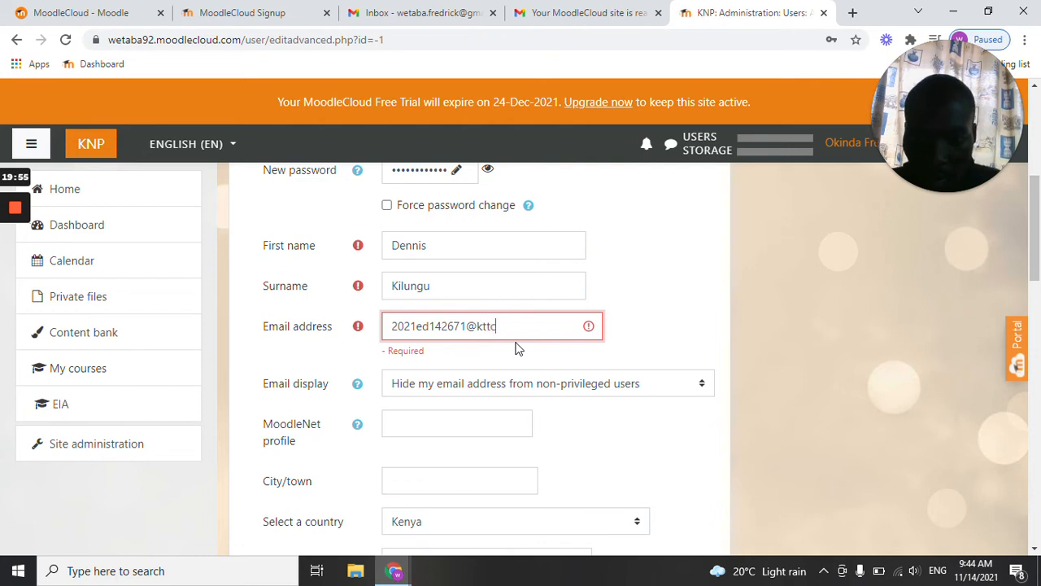
{"action": "type", "text": ".ac."}
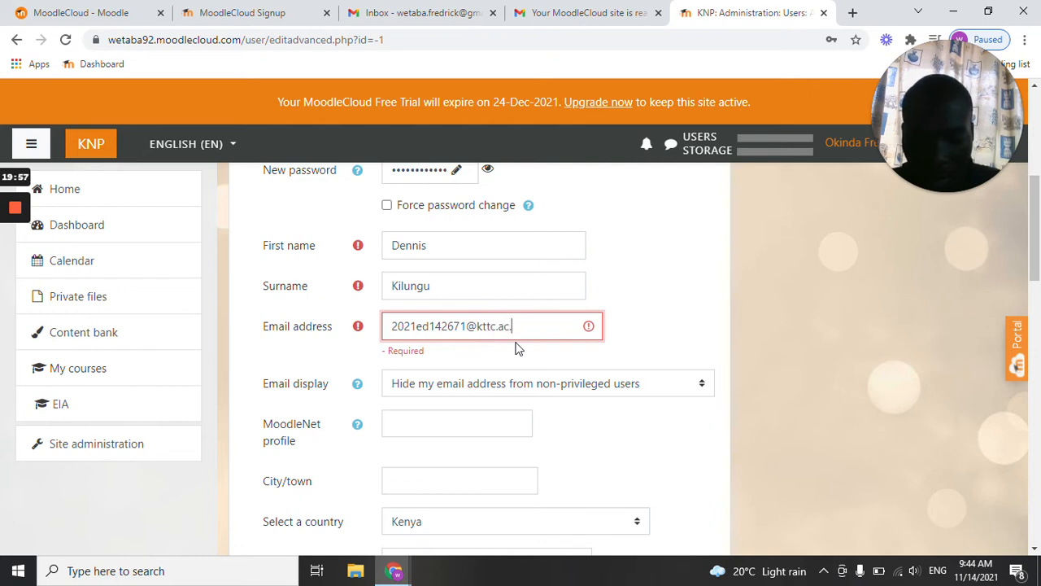
{"action": "type", "text": "ke"}
{"action": "left_click", "coordinate": [638, 345]}
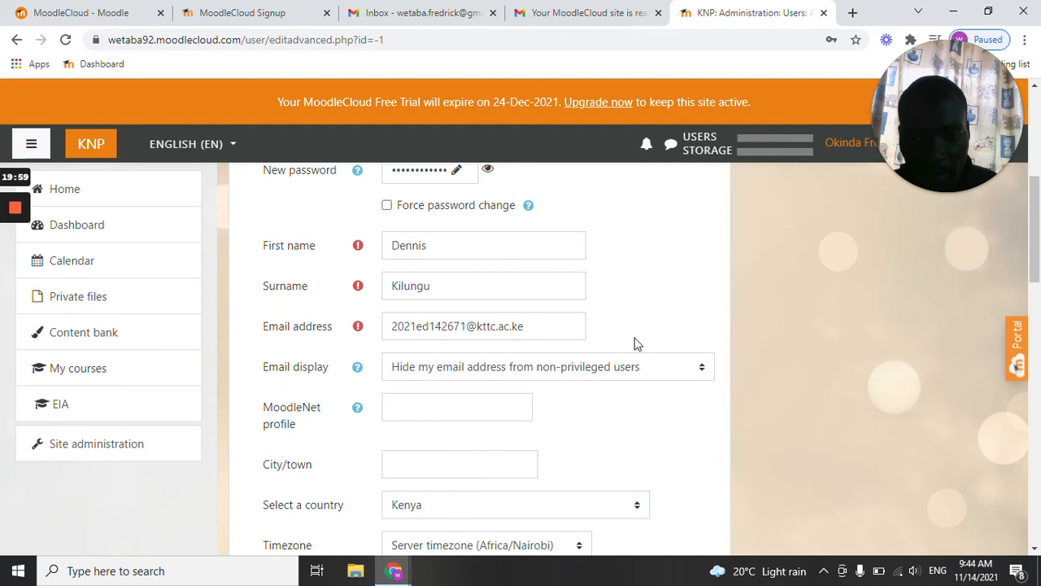
Set the email display to "Allow everyone to see my email address".
{"action": "scroll", "coordinate": [634, 345], "scroll_direction": "down", "scroll_amount": 1}
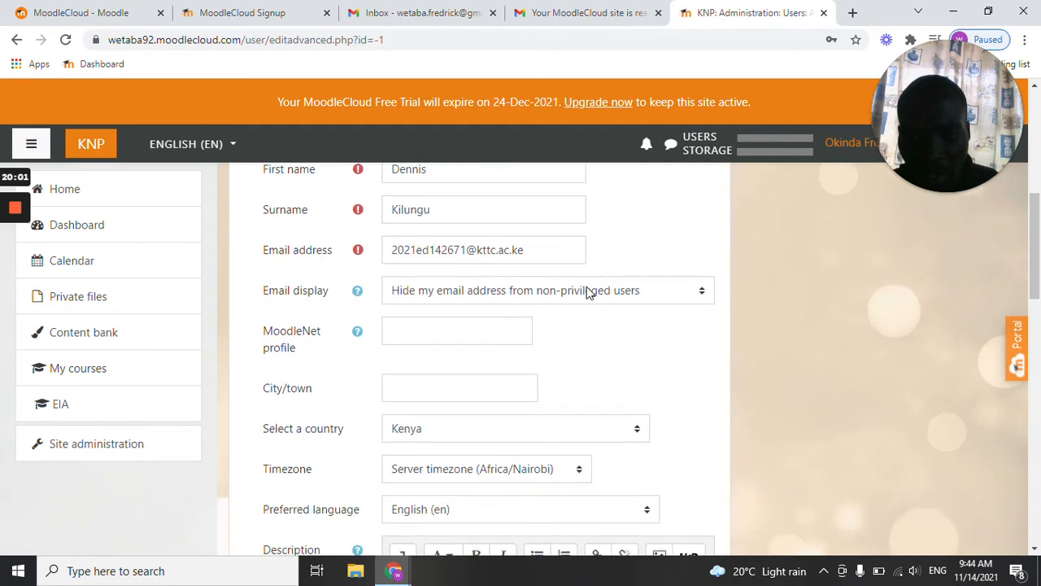
{"action": "left_click", "coordinate": [588, 290]}
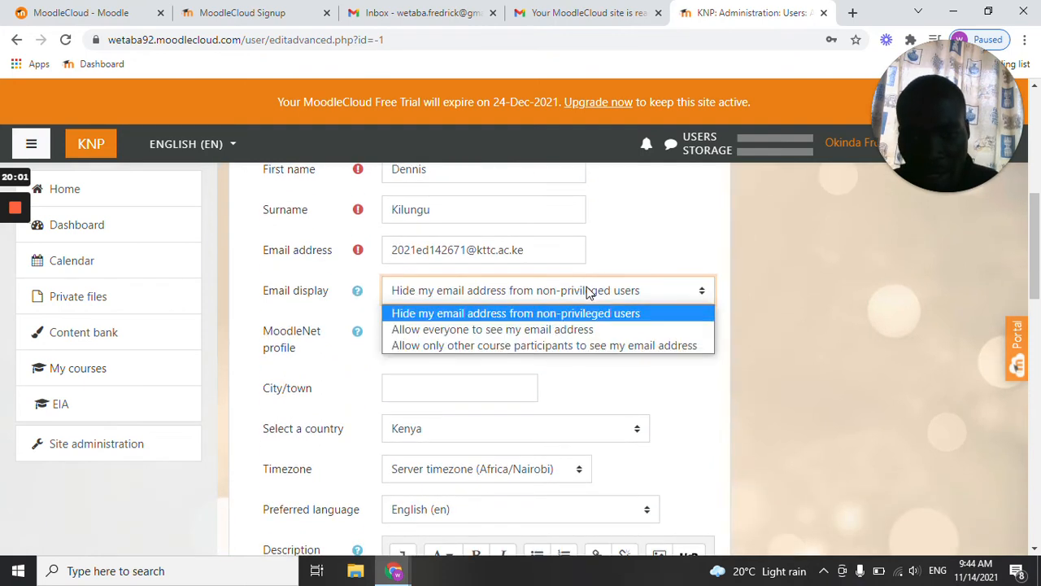
{"action": "left_click", "coordinate": [533, 330]}
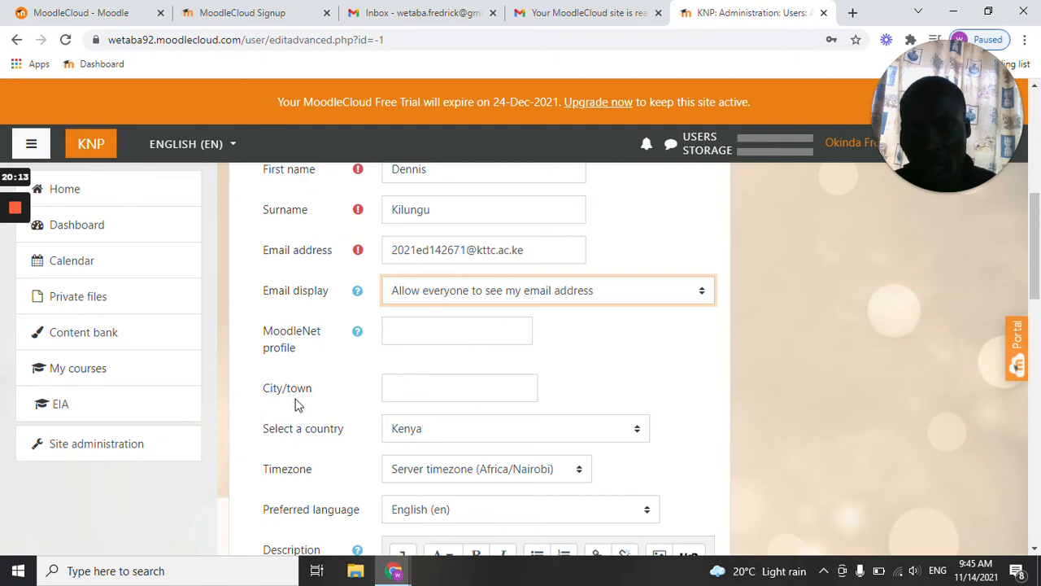
Set the new user's city/town to Nairobi, leaving the country, timezone and preferred language as they are.
{"action": "left_click", "coordinate": [385, 397]}
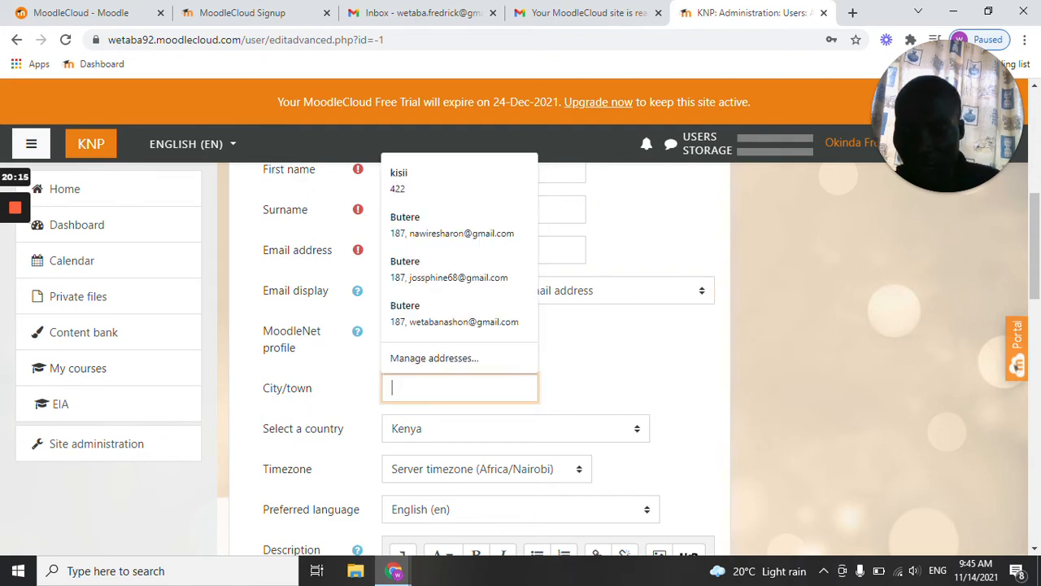
{"action": "type", "text": "Nairobi"}
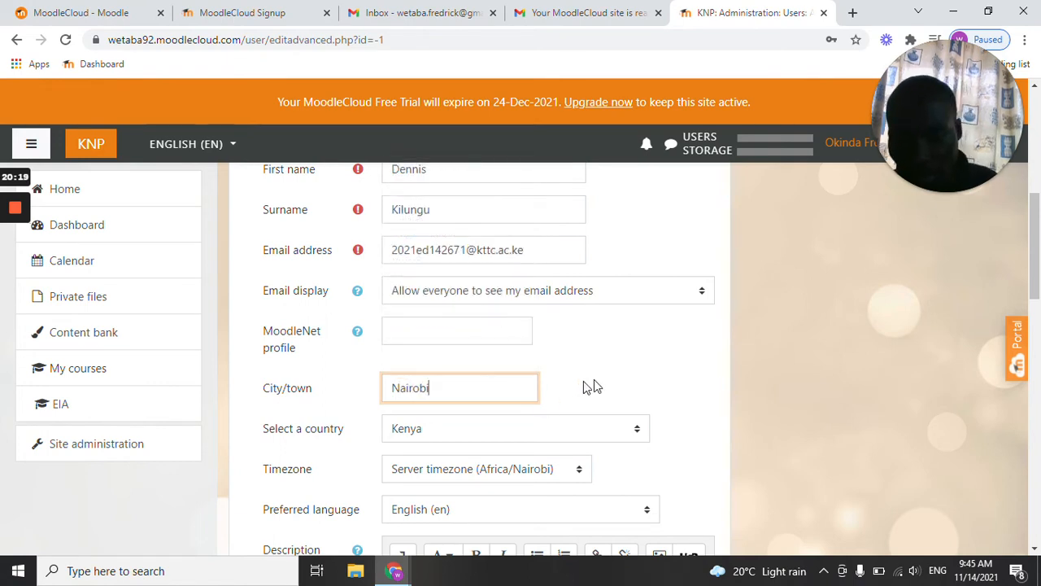
{"action": "scroll", "coordinate": [537, 423], "scroll_direction": "down", "scroll_amount": 1}
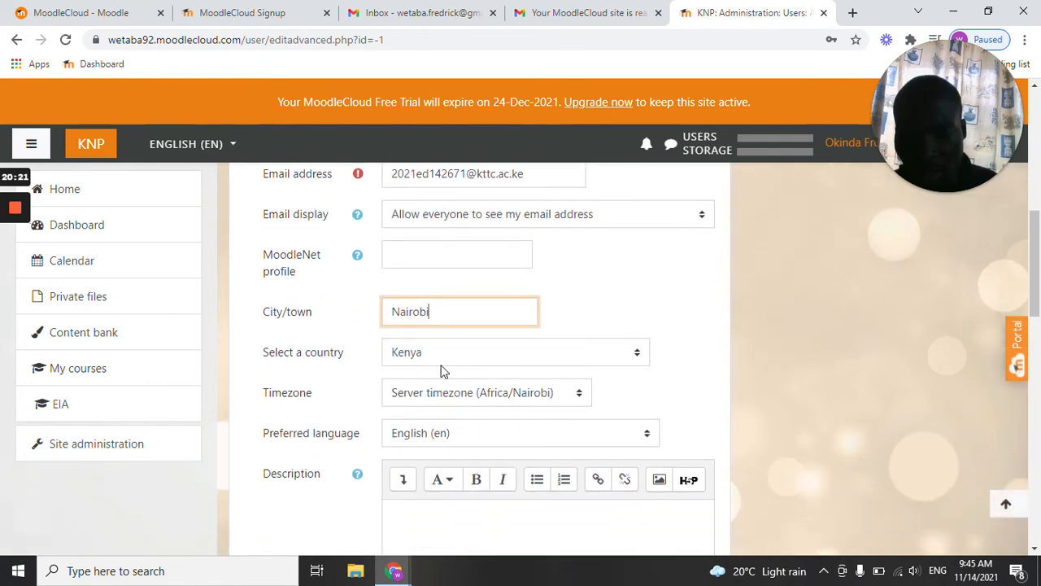
{"action": "scroll", "coordinate": [493, 372], "scroll_direction": "down", "scroll_amount": 1}
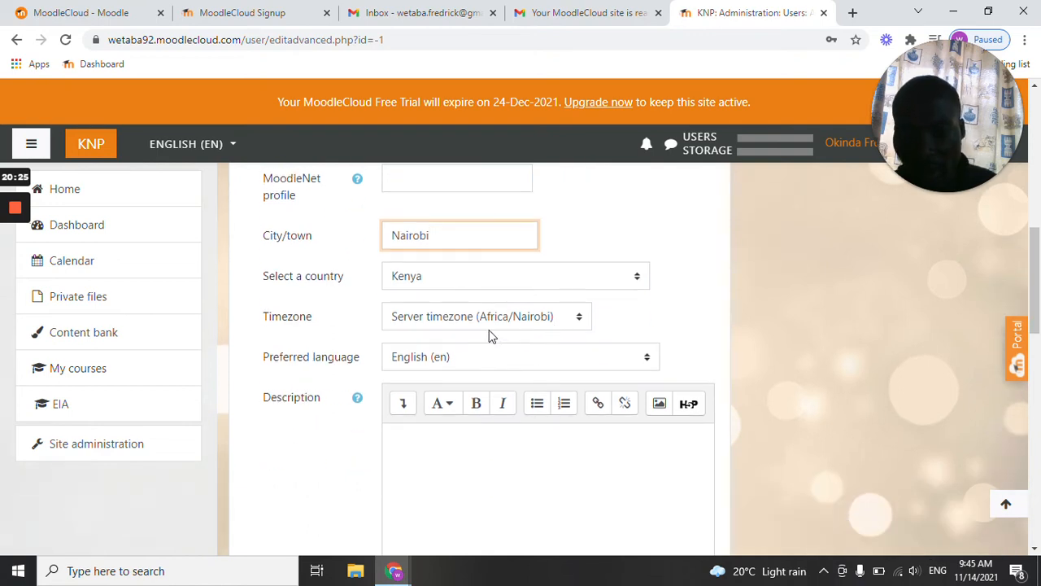
Look over the description and user picture sections of the new user form.
{"action": "scroll", "coordinate": [513, 366], "scroll_direction": "down", "scroll_amount": 6}
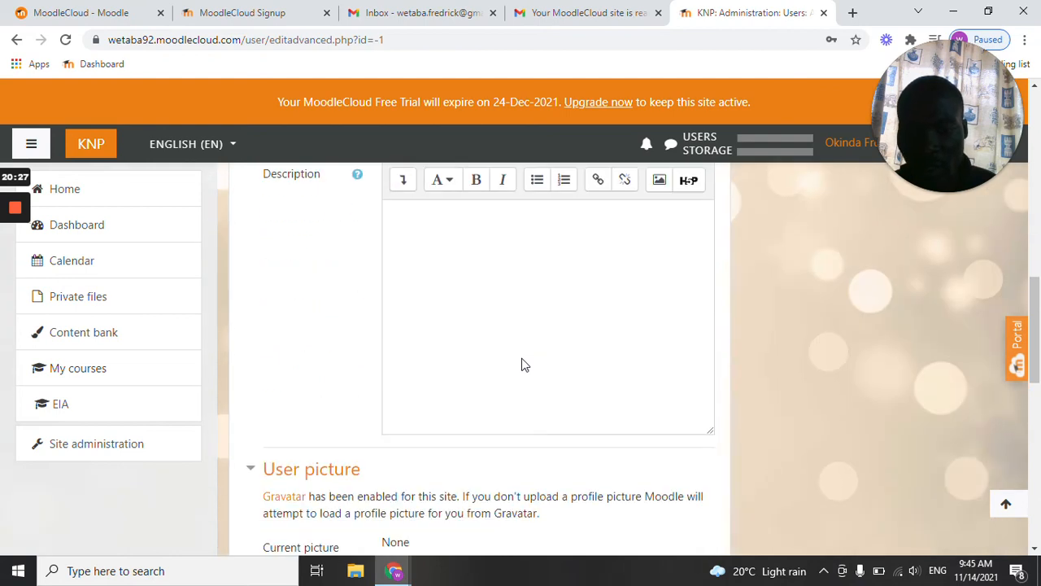
{"action": "scroll", "coordinate": [478, 366], "scroll_direction": "down", "scroll_amount": 1}
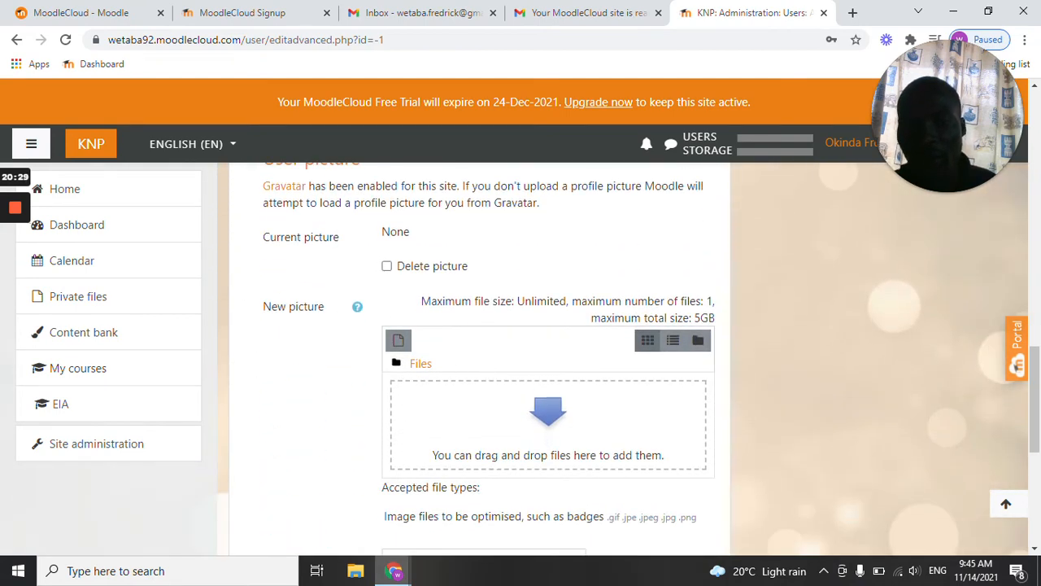
{"action": "scroll", "coordinate": [414, 304], "scroll_direction": "down", "scroll_amount": 1}
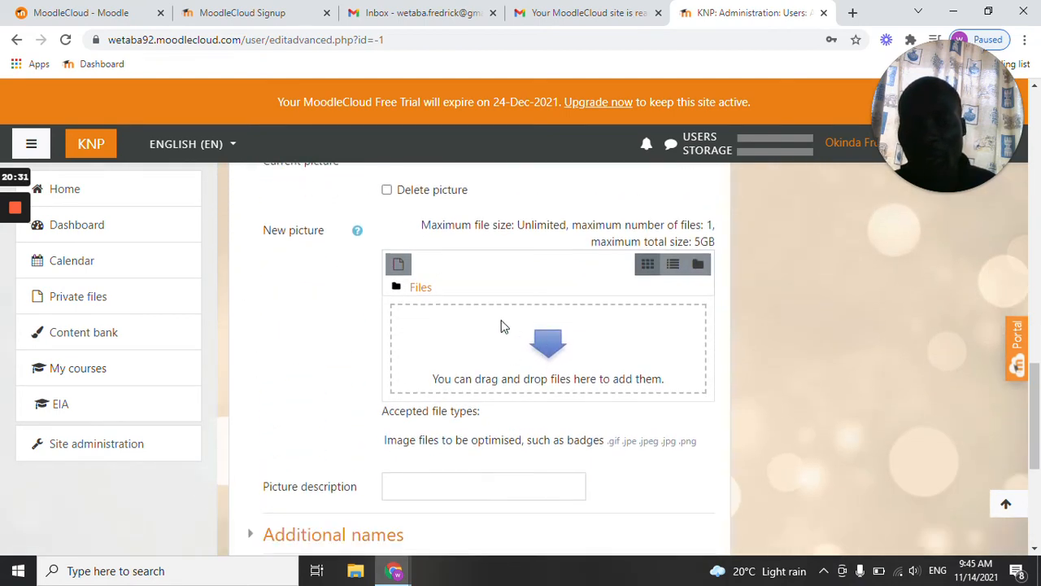
{"action": "scroll", "coordinate": [550, 358], "scroll_direction": "down", "scroll_amount": 1}
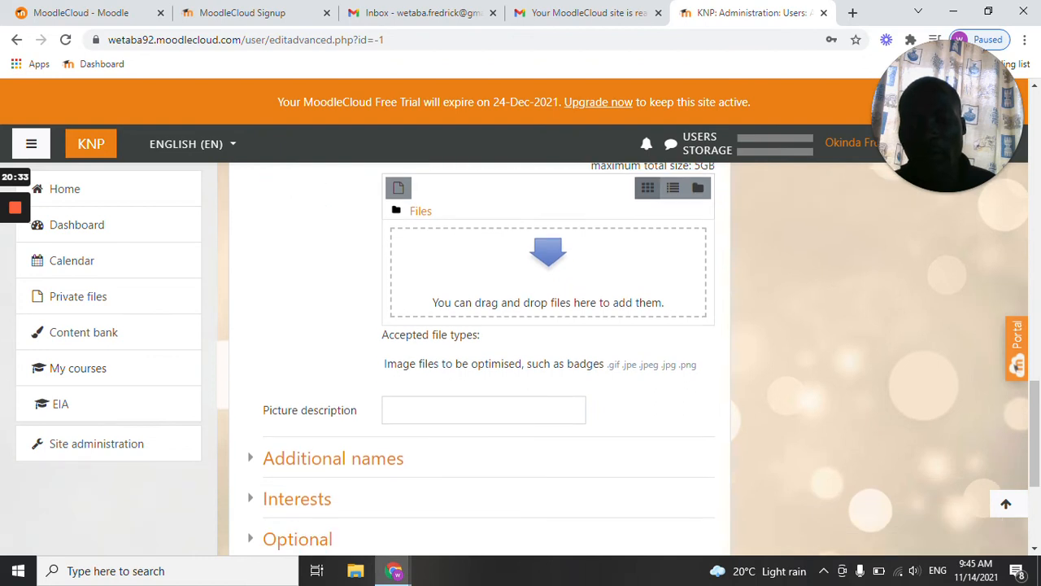
{"action": "scroll", "coordinate": [530, 360], "scroll_direction": "down", "scroll_amount": 1}
{"action": "scroll", "coordinate": [525, 359], "scroll_direction": "up", "scroll_amount": 1}
{"action": "scroll", "coordinate": [522, 358], "scroll_direction": "up", "scroll_amount": 3}
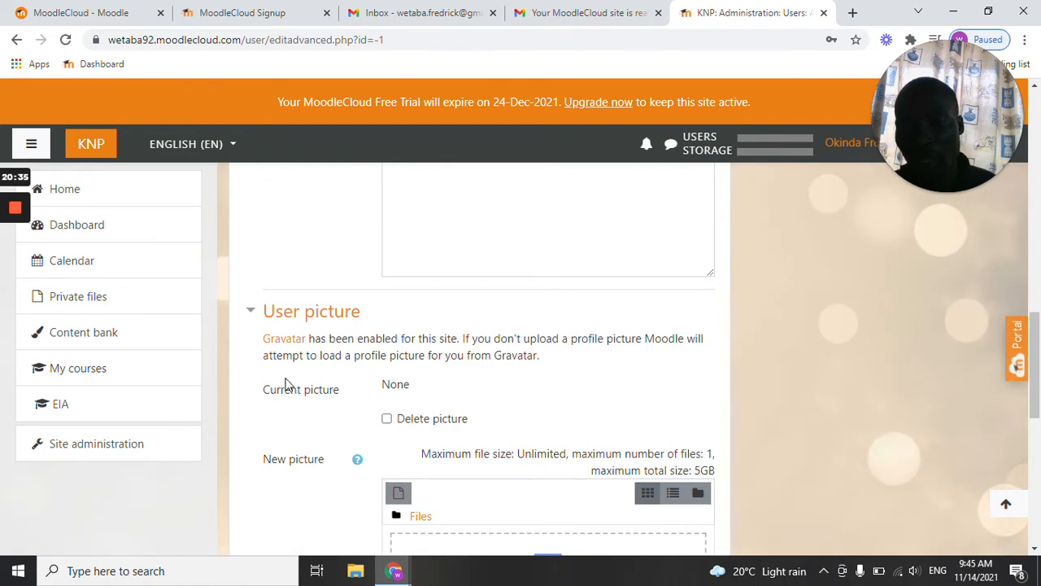
{"action": "scroll", "coordinate": [355, 425], "scroll_direction": "down", "scroll_amount": 4}
{"action": "scroll", "coordinate": [305, 407], "scroll_direction": "down", "scroll_amount": 1}
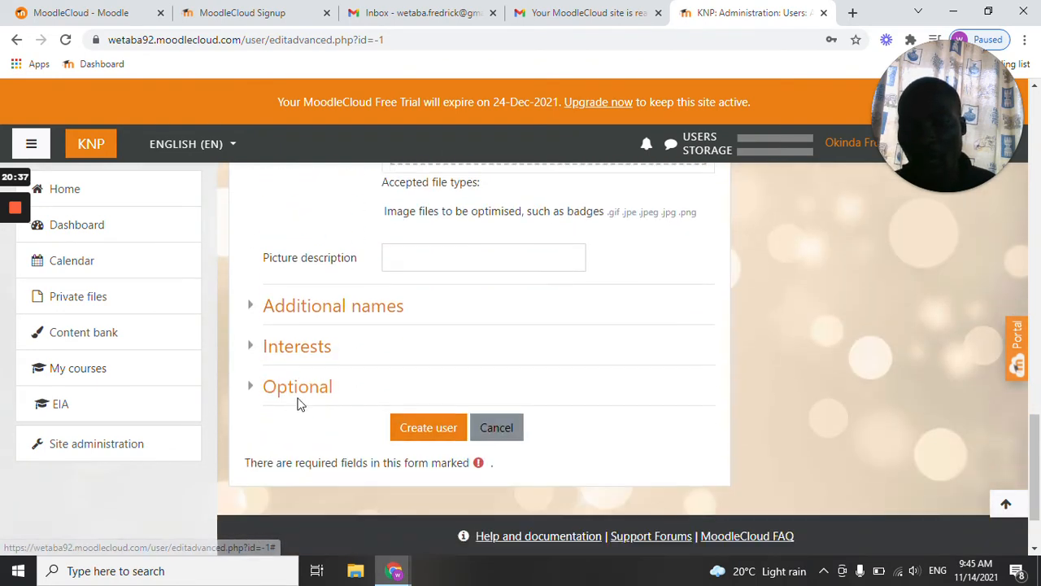
Expand the Additional names, Interests and Optional sections of the form to examine their fields.
{"action": "left_click", "coordinate": [320, 311]}
{"action": "scroll", "coordinate": [318, 309], "scroll_direction": "down", "scroll_amount": 1}
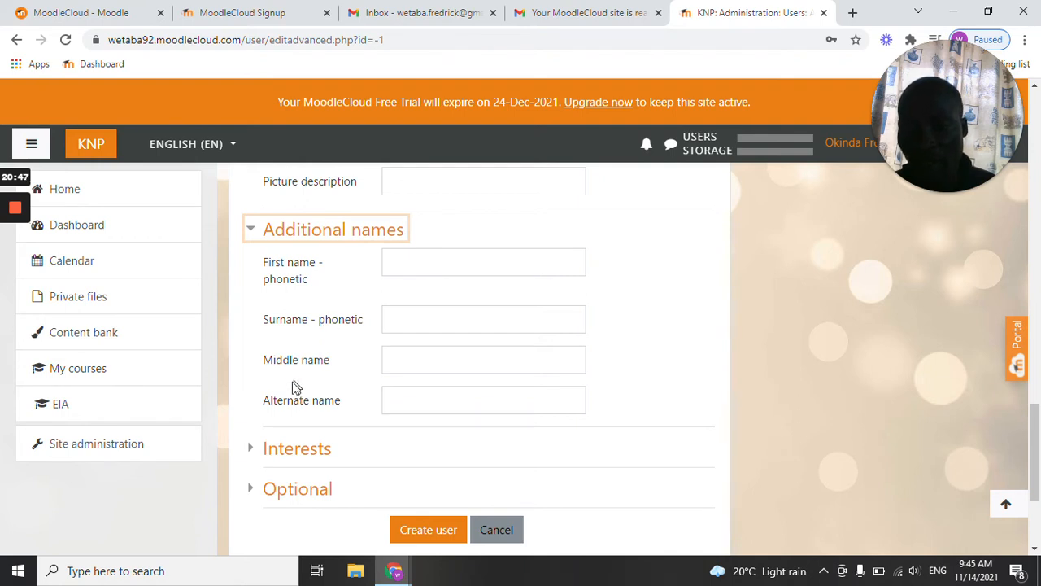
{"action": "left_click", "coordinate": [298, 452]}
{"action": "scroll", "coordinate": [301, 452], "scroll_direction": "down", "scroll_amount": 2}
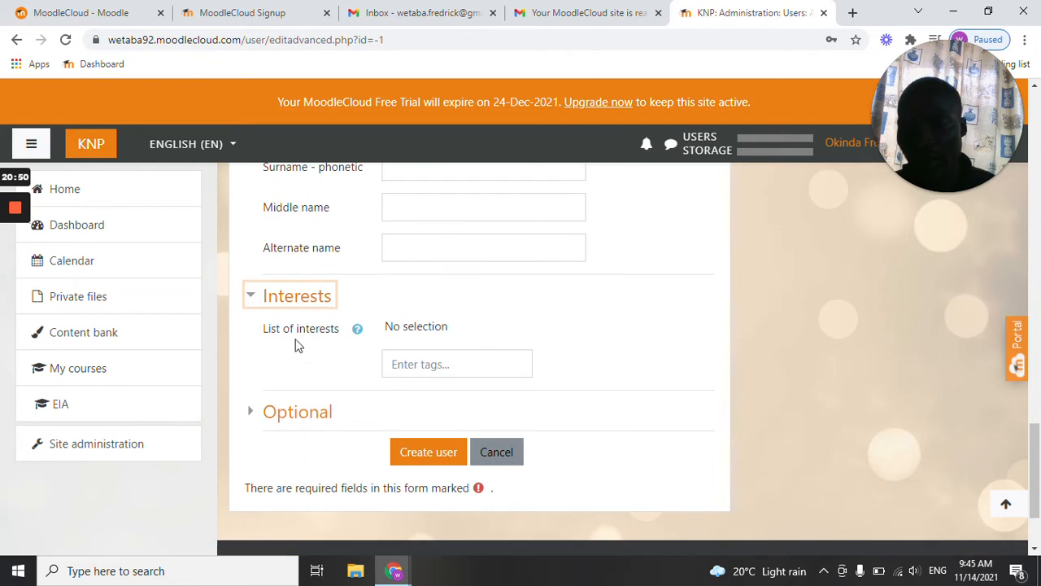
{"action": "left_click", "coordinate": [286, 415]}
{"action": "scroll", "coordinate": [287, 415], "scroll_direction": "down", "scroll_amount": 1}
{"action": "scroll", "coordinate": [288, 414], "scroll_direction": "down", "scroll_amount": 2}
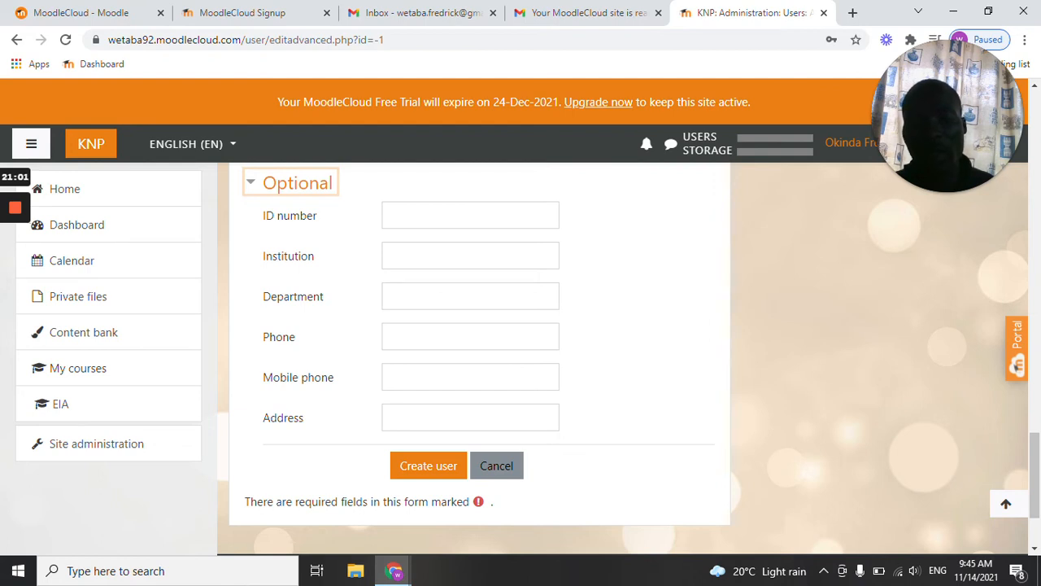
Create the user from the completed form and check the entry in the list of users.
{"action": "left_click", "coordinate": [429, 471]}
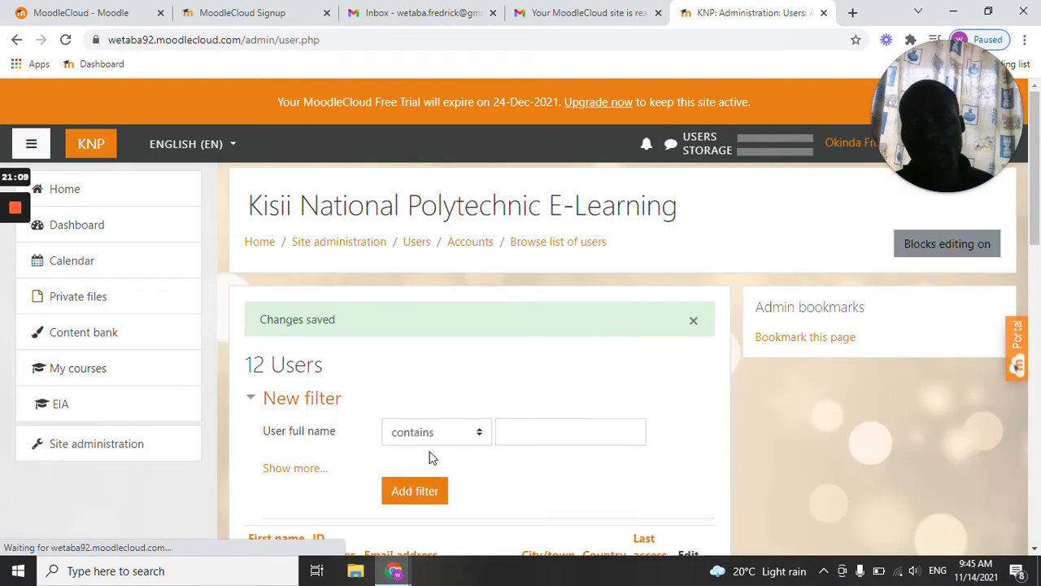
{"action": "scroll", "coordinate": [434, 451], "scroll_direction": "down", "scroll_amount": 3}
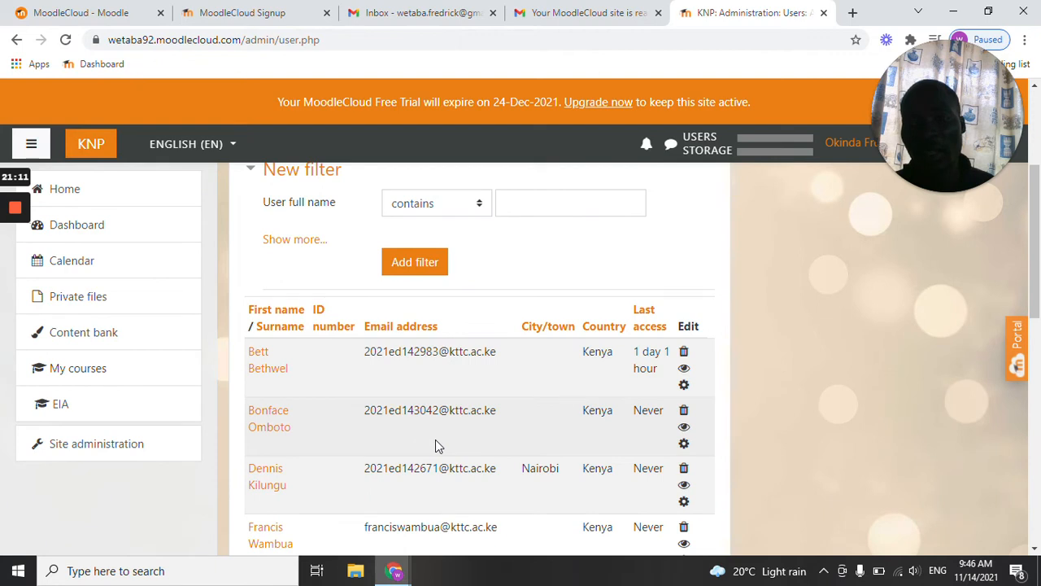
{"action": "scroll", "coordinate": [434, 446], "scroll_direction": "down", "scroll_amount": 2}
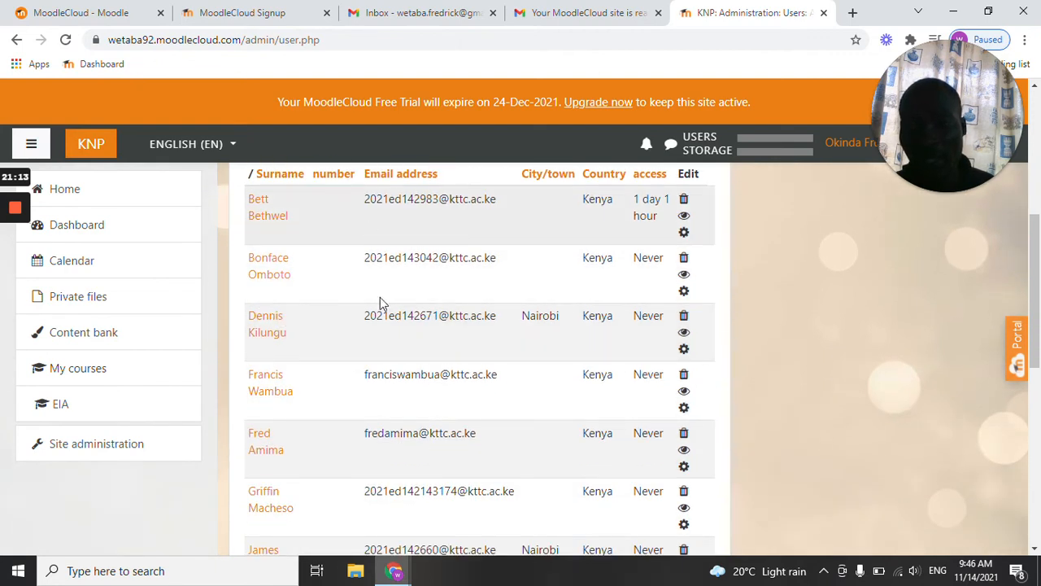
{"action": "mouse_move", "coordinate": [5, 220]}
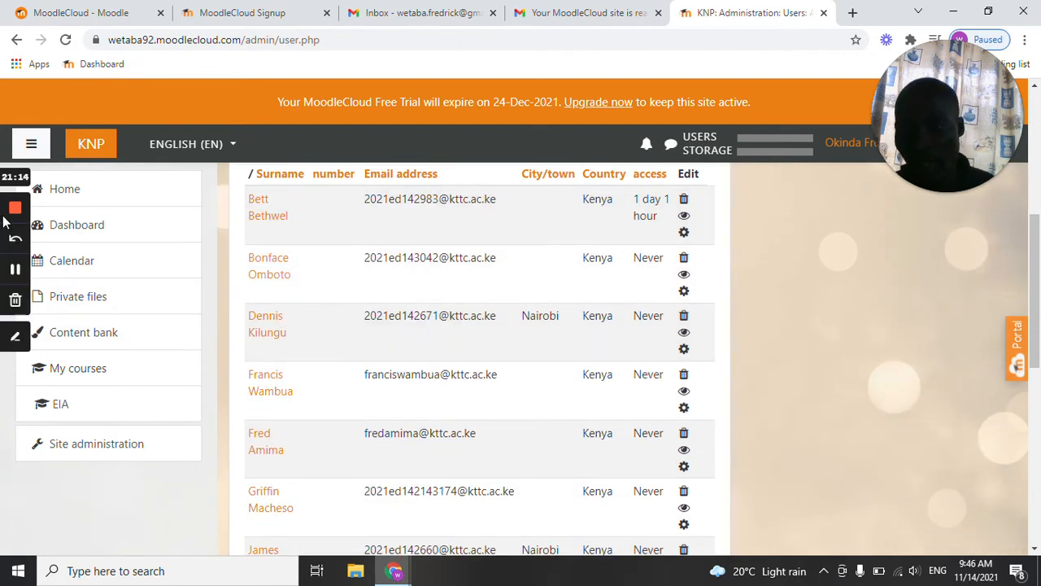
{"action": "left_click", "coordinate": [14, 336]}
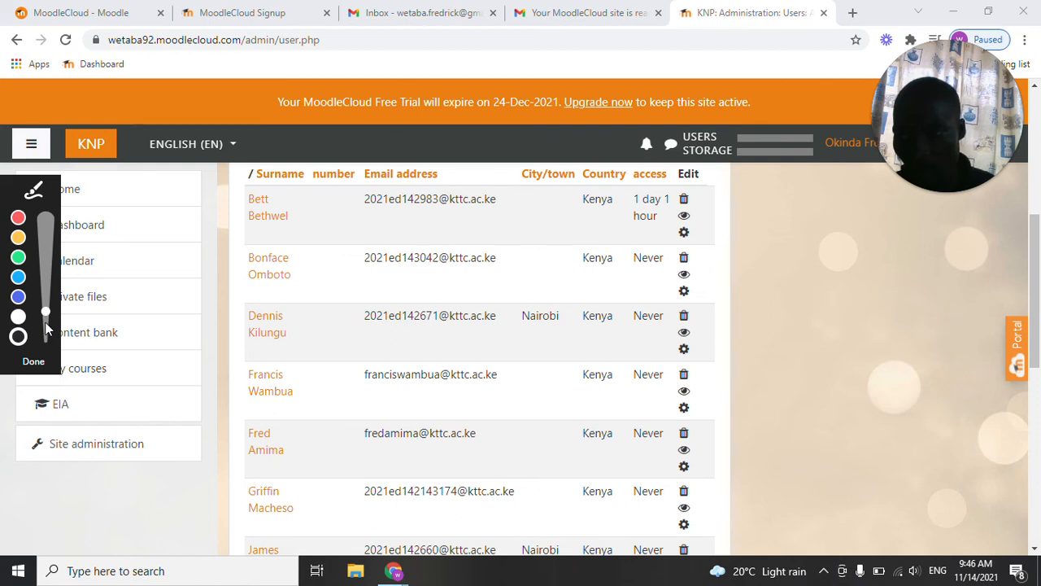
{"action": "left_click", "coordinate": [45, 323]}
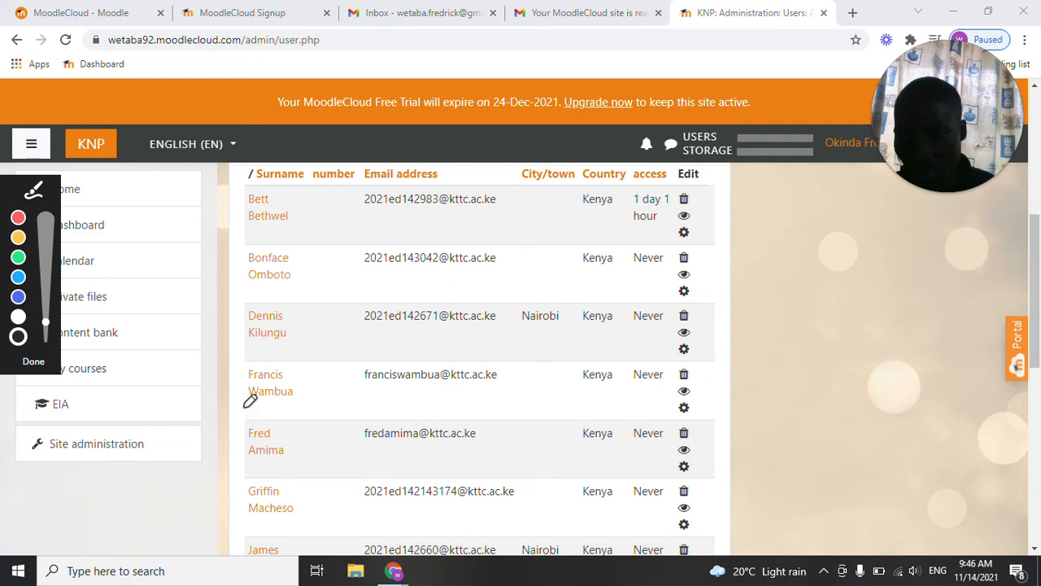
{"action": "left_click_drag", "start_coordinate": [243, 341], "coordinate": [292, 342]}
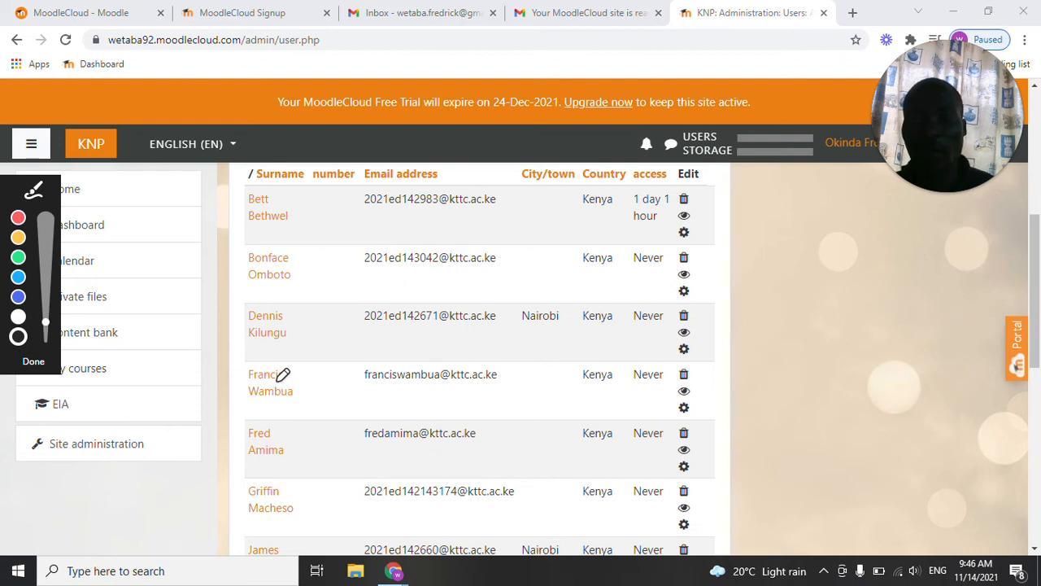
{"action": "left_click", "coordinate": [35, 371]}
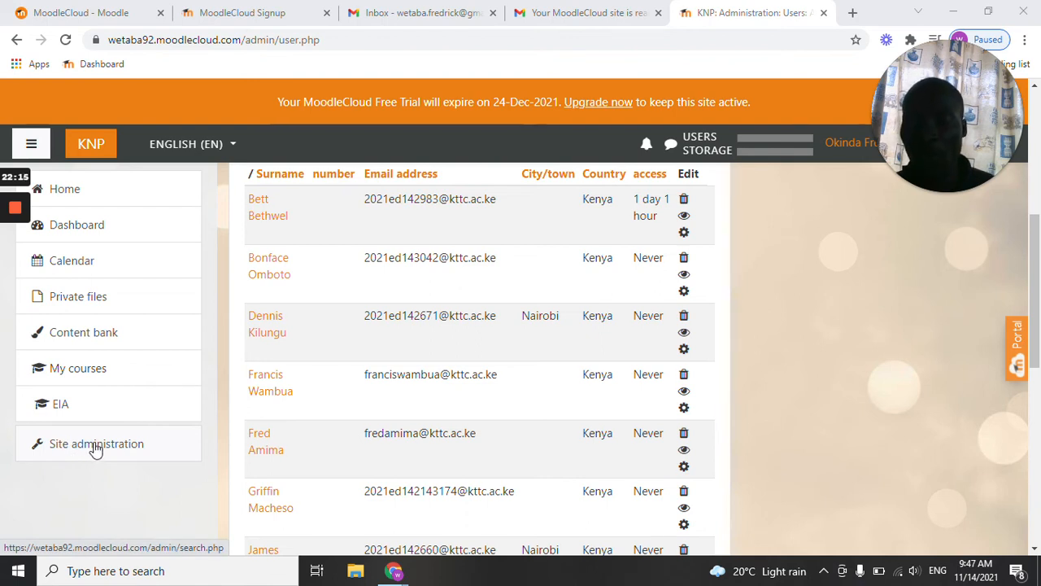
Open the form for adding a new course category from the site administration's course settings.
{"action": "left_click", "coordinate": [133, 444]}
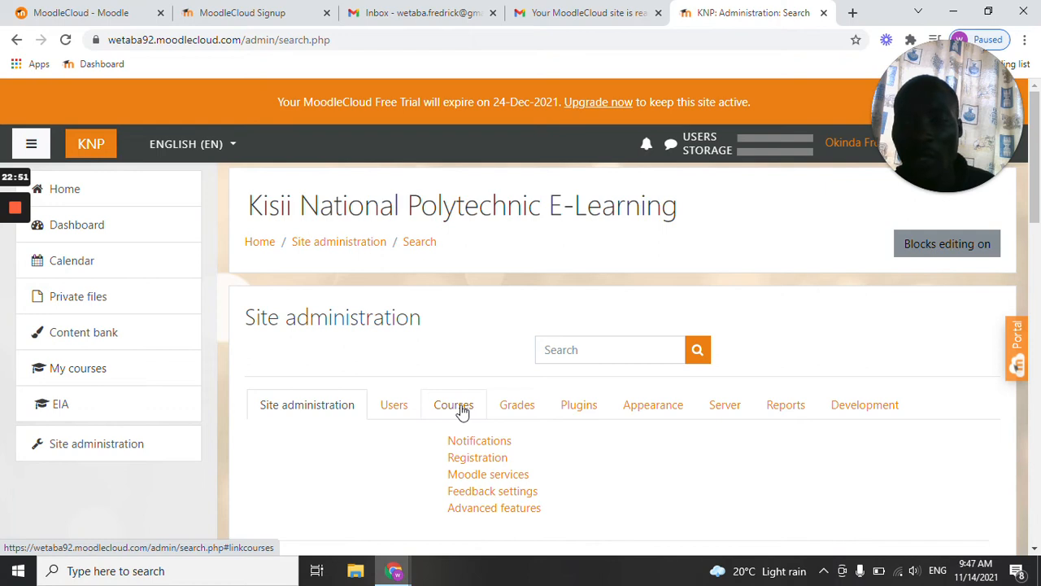
{"action": "mouse_move", "coordinate": [4, 222]}
{"action": "left_click", "coordinate": [14, 343]}
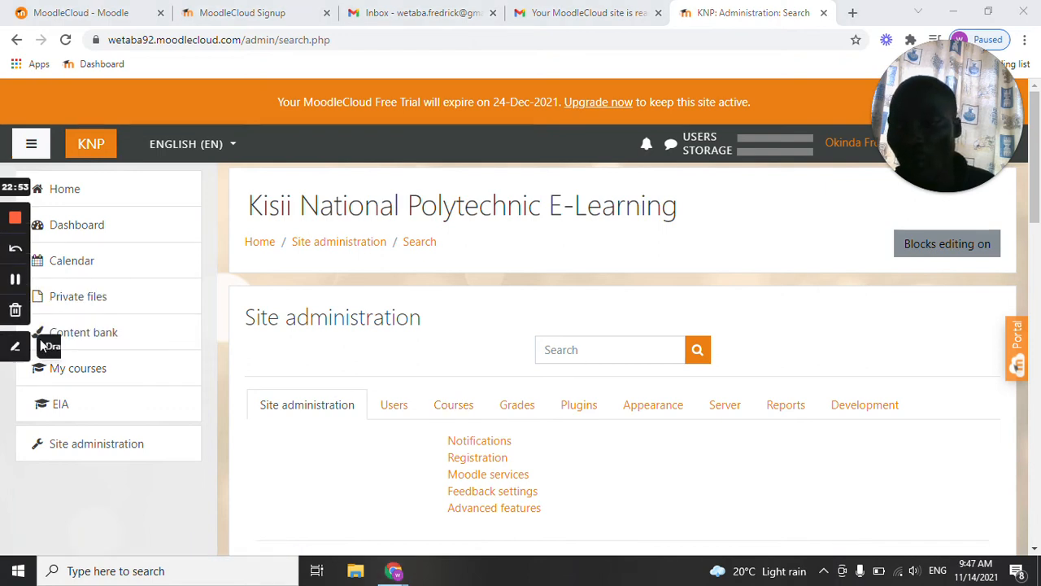
{"action": "left_click_drag", "start_coordinate": [432, 419], "coordinate": [477, 420]}
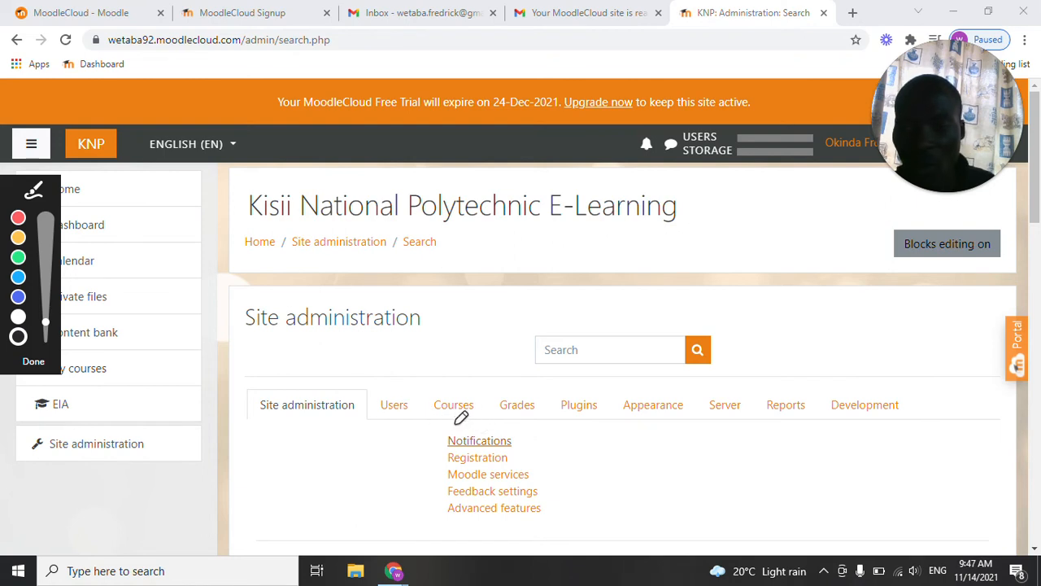
{"action": "key", "text": "Escape"}
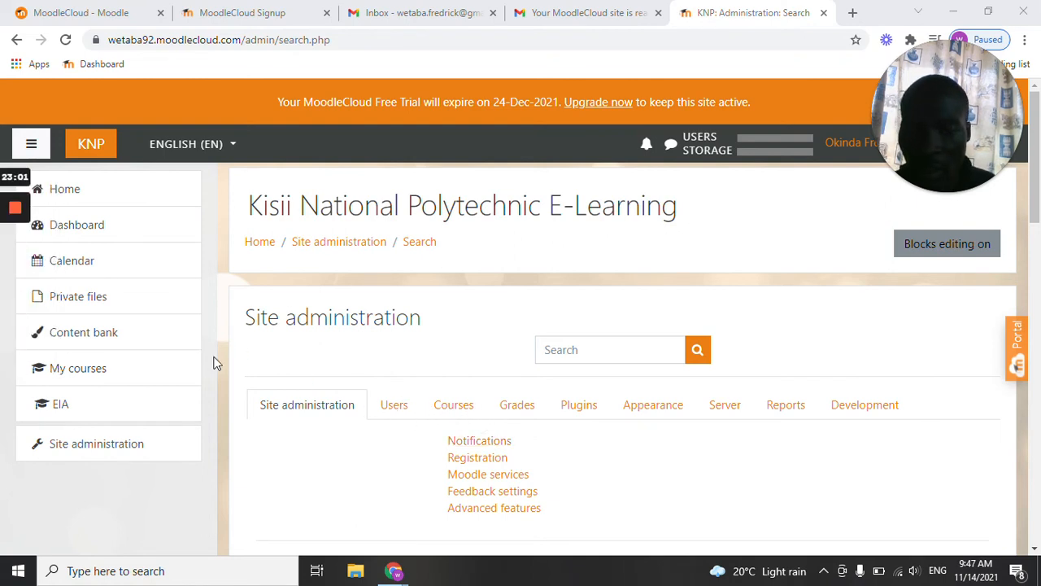
{"action": "left_click", "coordinate": [450, 411]}
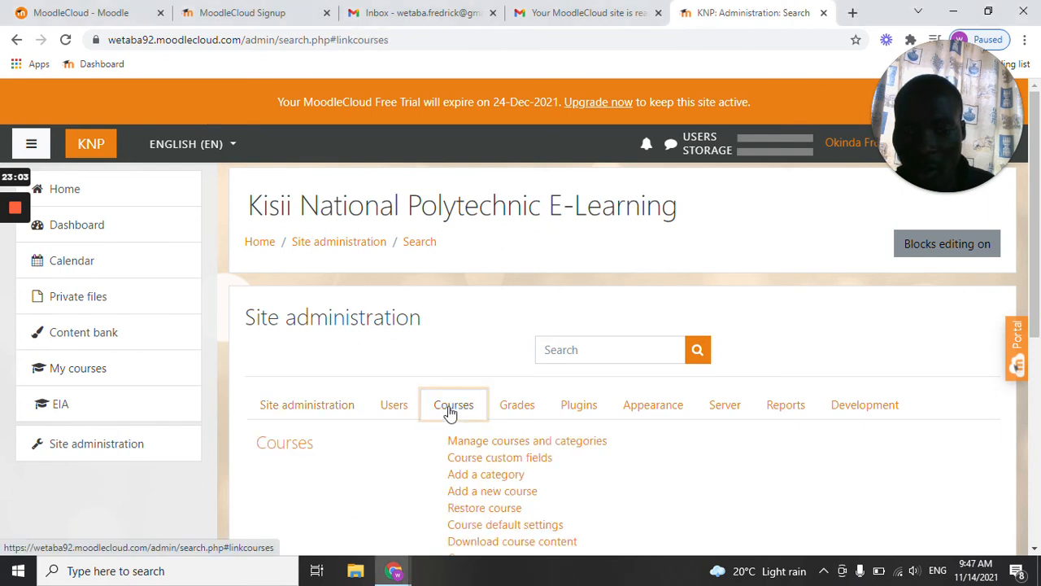
{"action": "scroll", "coordinate": [492, 443], "scroll_direction": "down", "scroll_amount": 1}
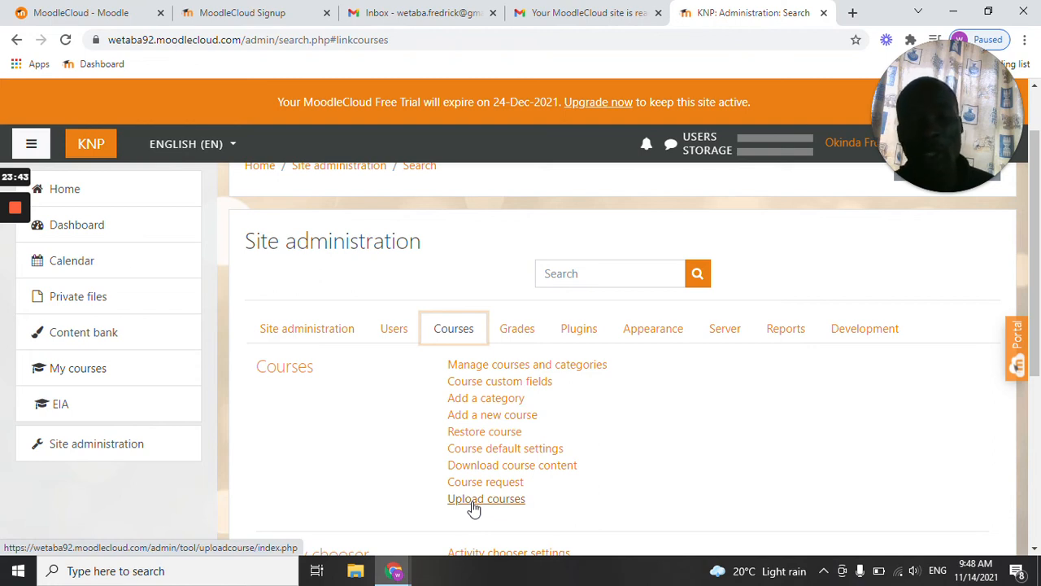
{"action": "left_click", "coordinate": [484, 401]}
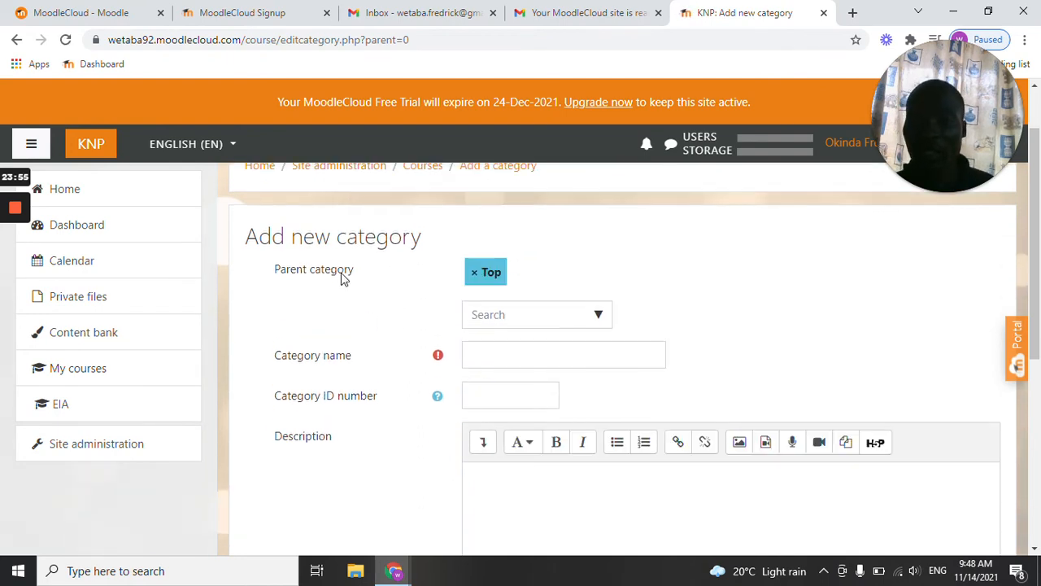
Clear the new category's parent category and choose Top from the available parents.
{"action": "scroll", "coordinate": [359, 269], "scroll_direction": "up", "scroll_amount": 1}
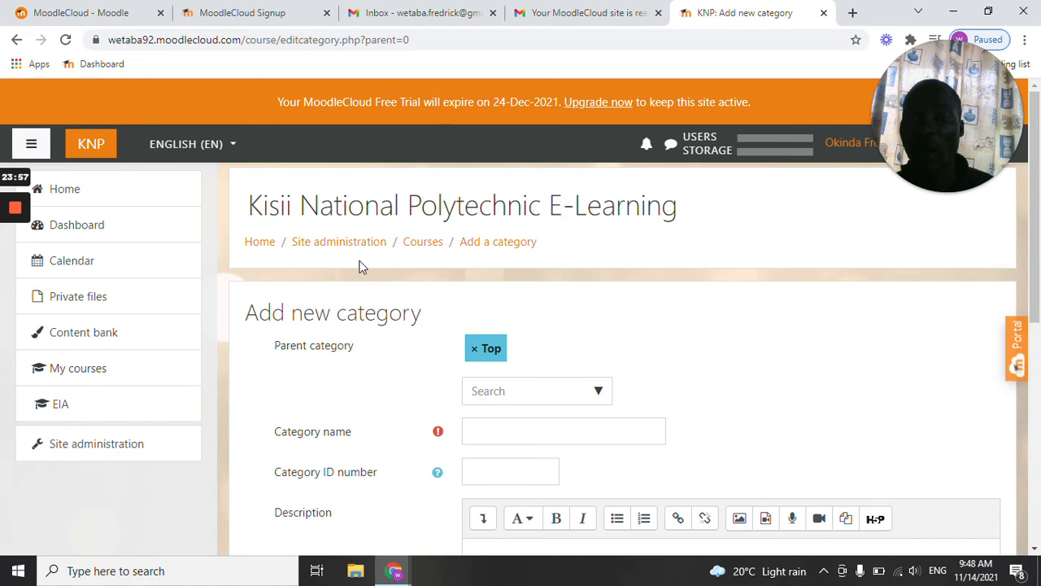
{"action": "scroll", "coordinate": [361, 269], "scroll_direction": "down", "scroll_amount": 1}
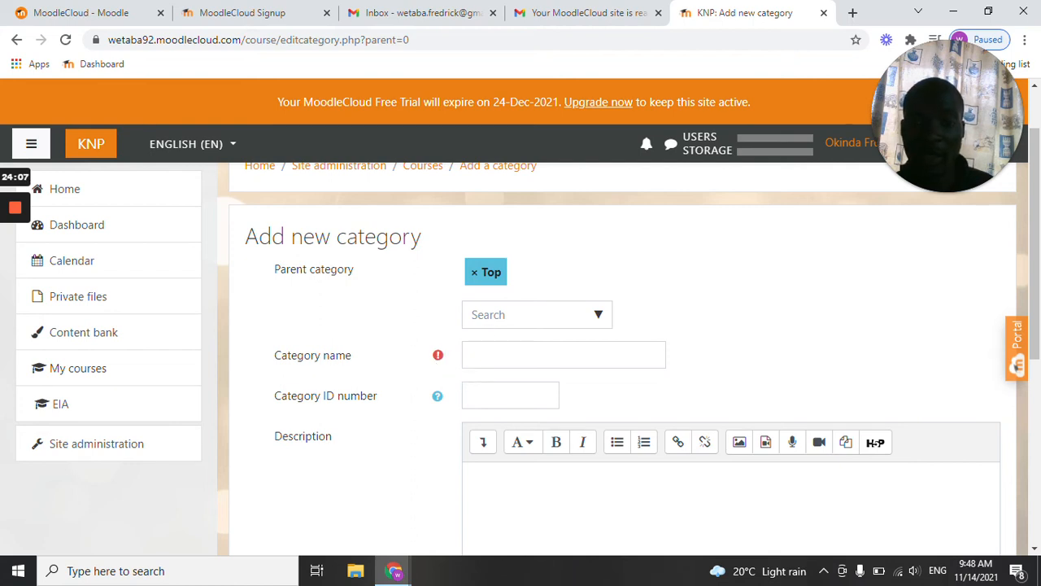
{"action": "left_click", "coordinate": [488, 272]}
{"action": "left_click", "coordinate": [513, 294]}
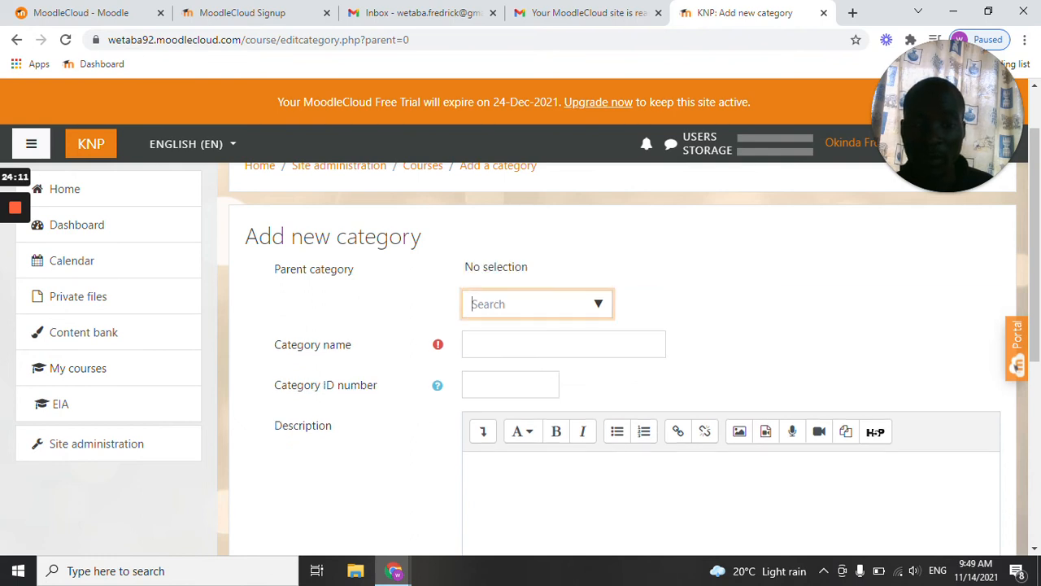
{"action": "left_click", "coordinate": [600, 307]}
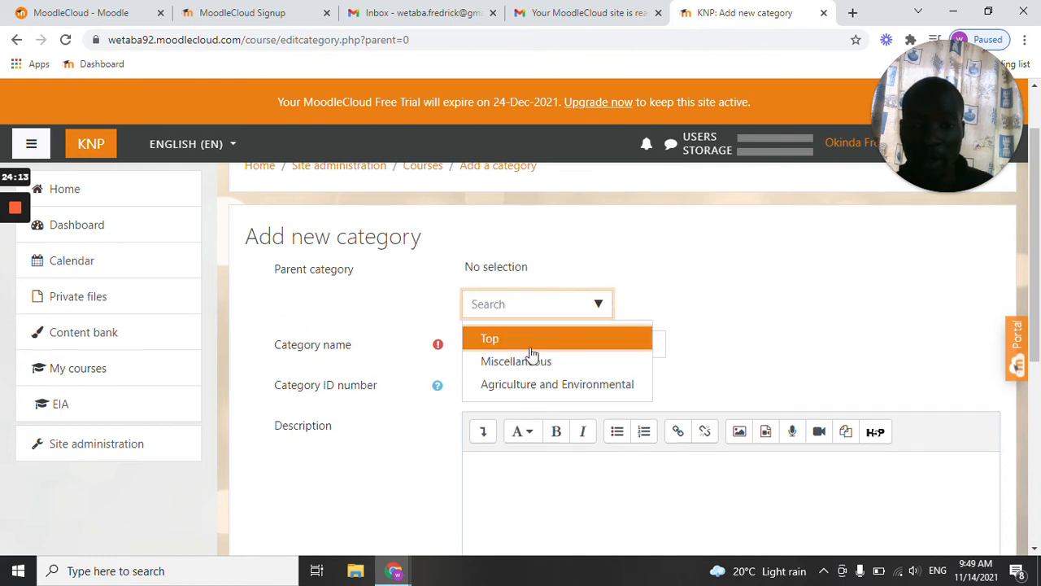
{"action": "left_click", "coordinate": [504, 338]}
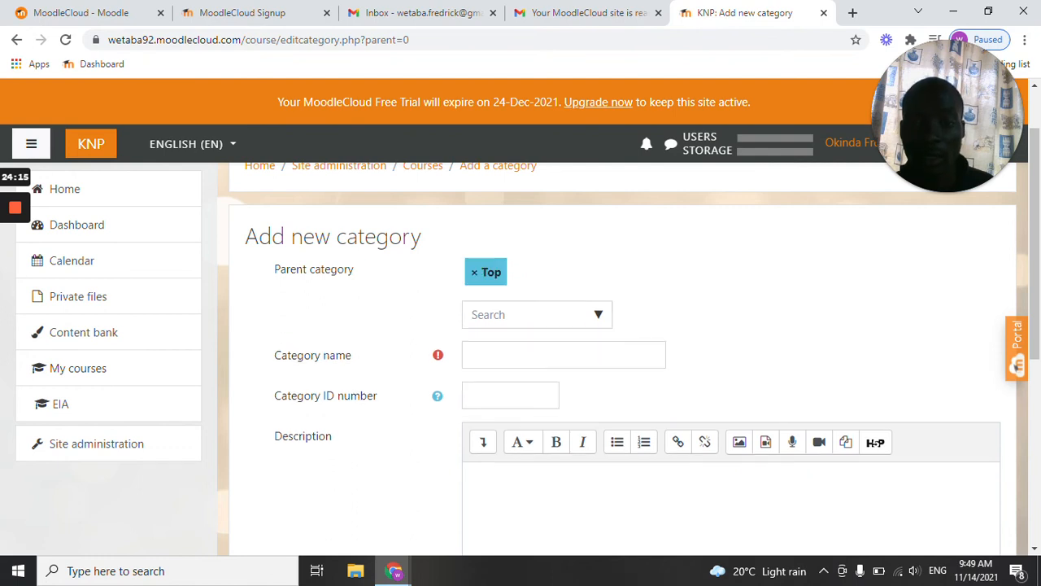
Name the new course category "Agricultural Engineering Department".
{"action": "left_click", "coordinate": [472, 355]}
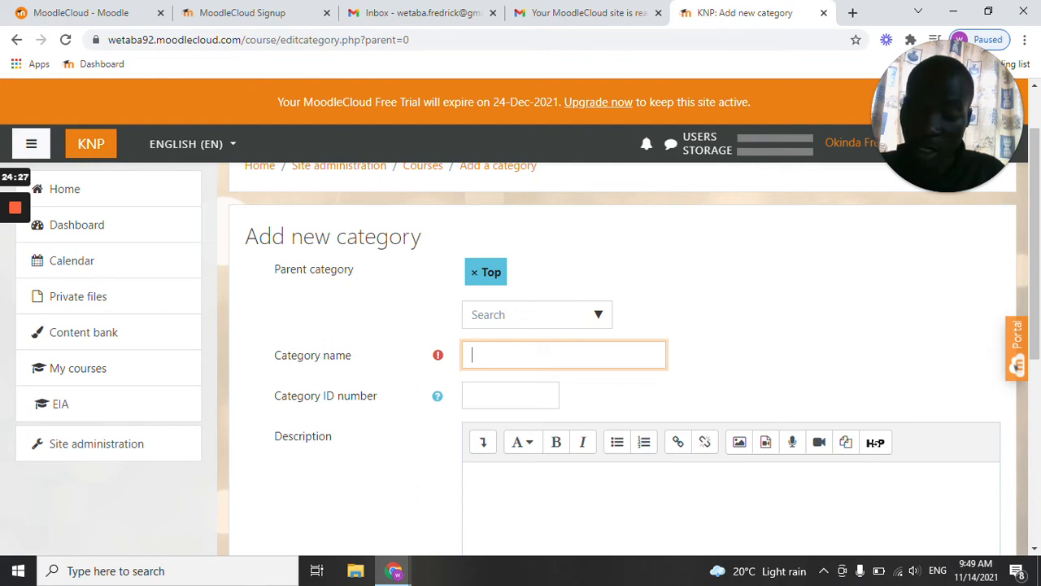
{"action": "type", "text": "A"}
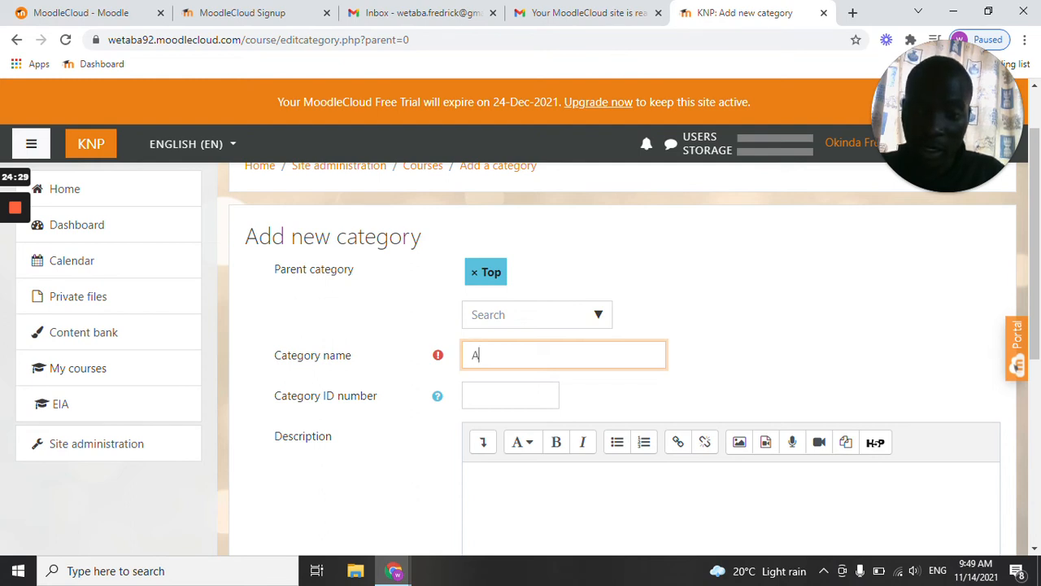
{"action": "type", "text": "gricu"}
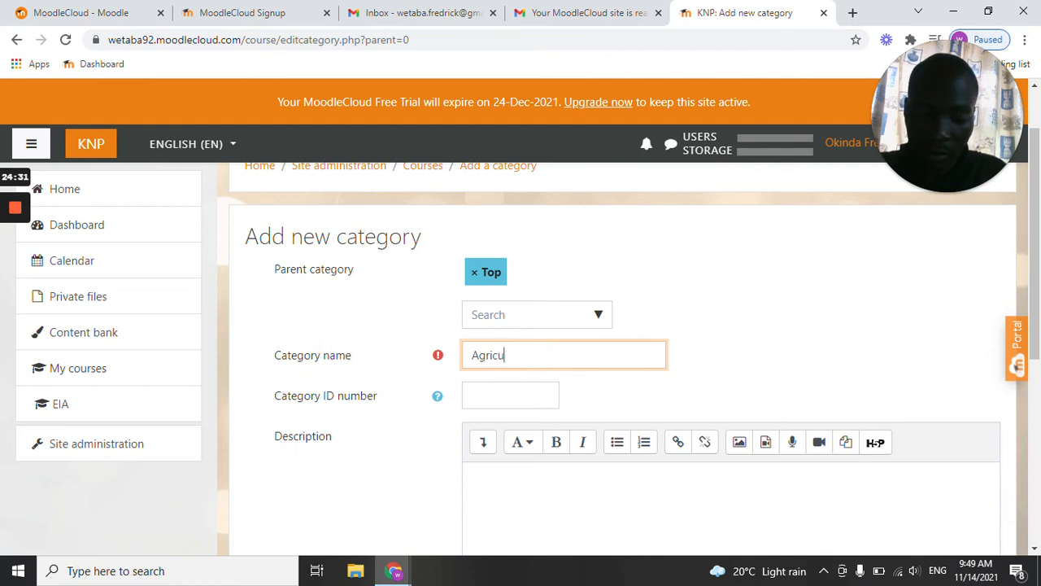
{"action": "type", "text": "ltural "}
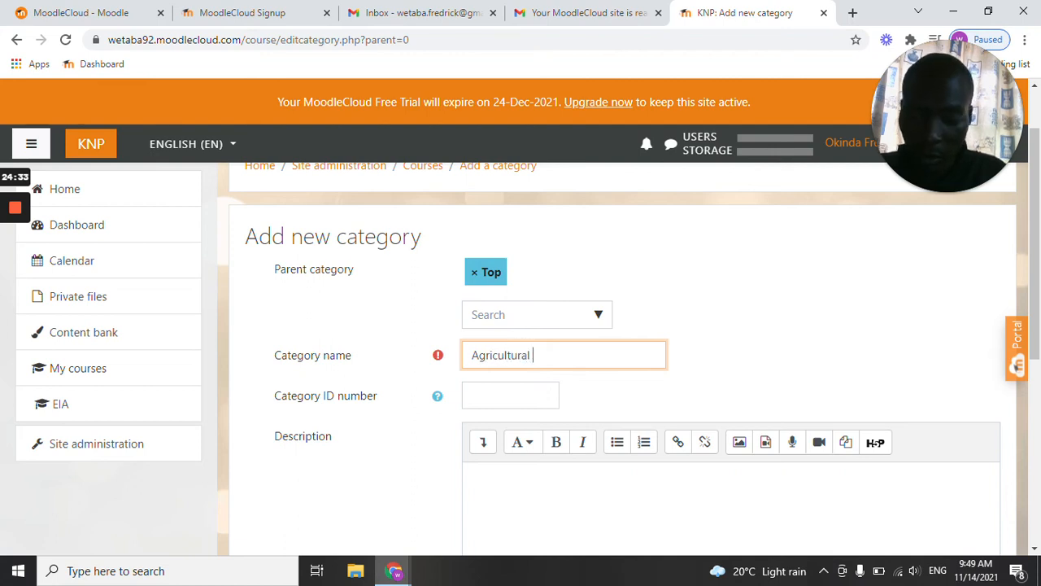
{"action": "type", "text": "Engine"}
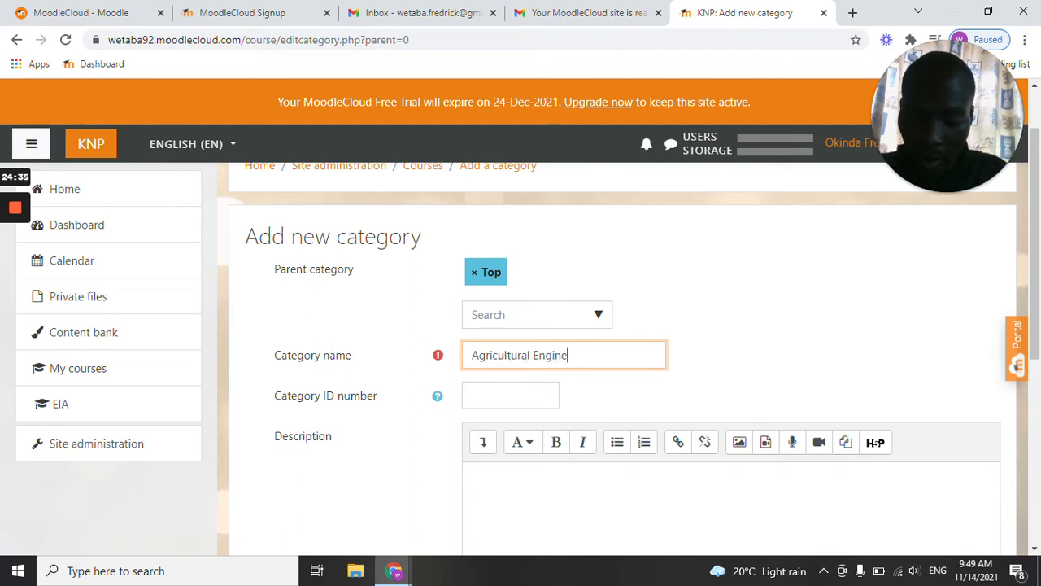
{"action": "type", "text": "ering Depar"}
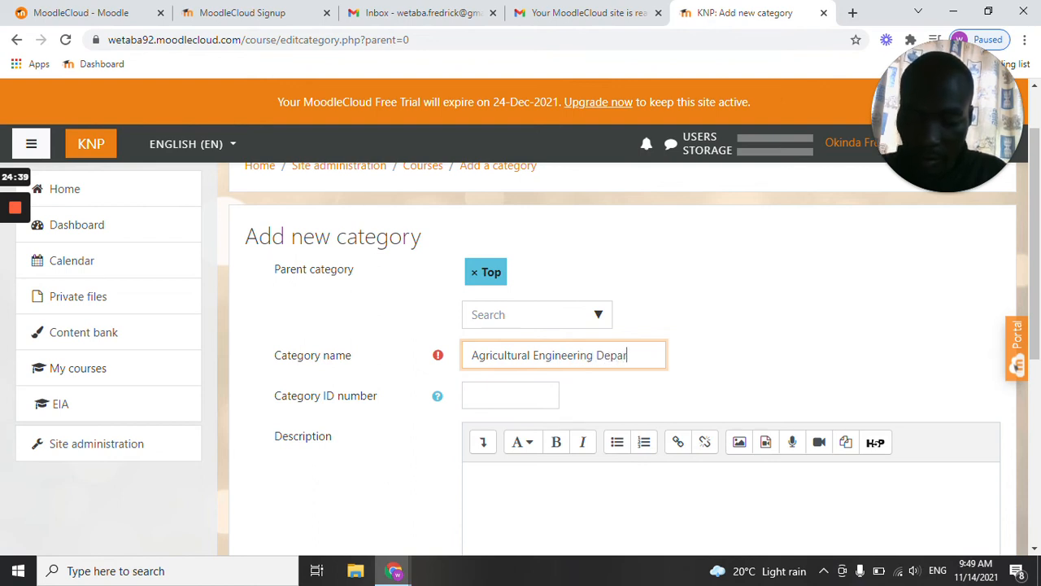
{"action": "type", "text": "tment"}
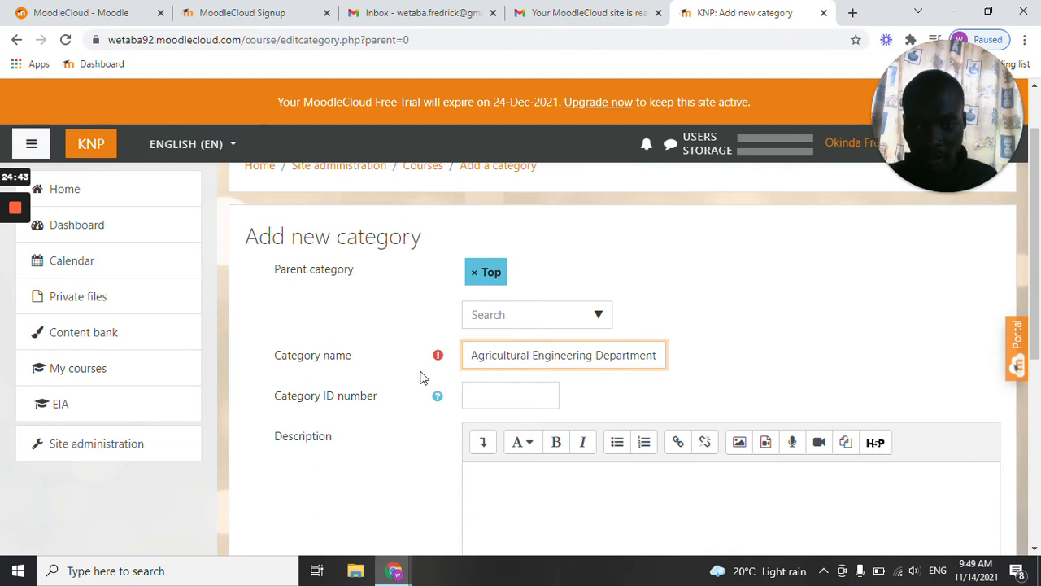
Try to create the Agricultural Engineering Department category with the category ID number 2425.
{"action": "scroll", "coordinate": [427, 376], "scroll_direction": "down", "scroll_amount": 1}
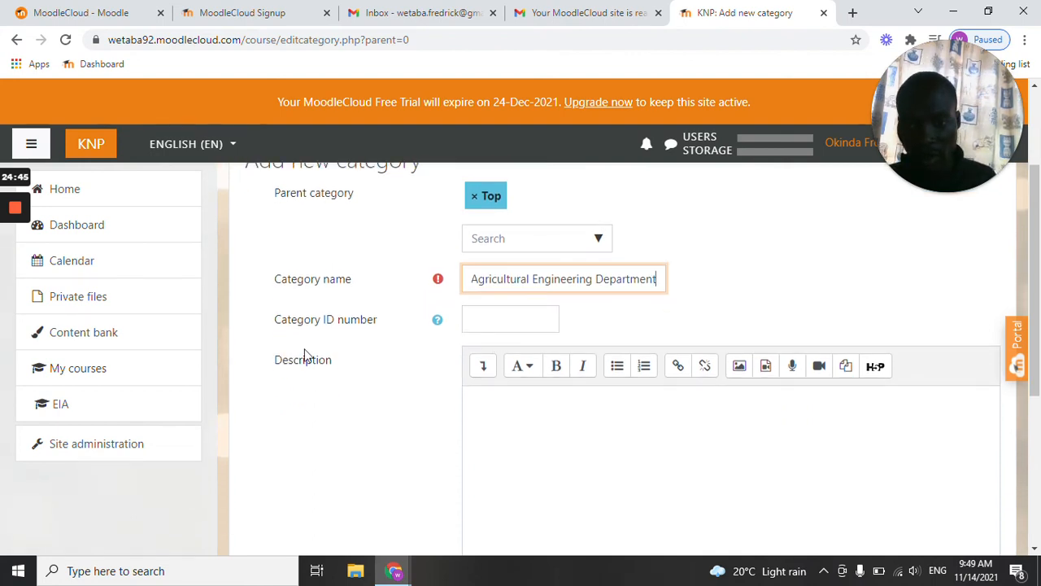
{"action": "left_click", "coordinate": [480, 321]}
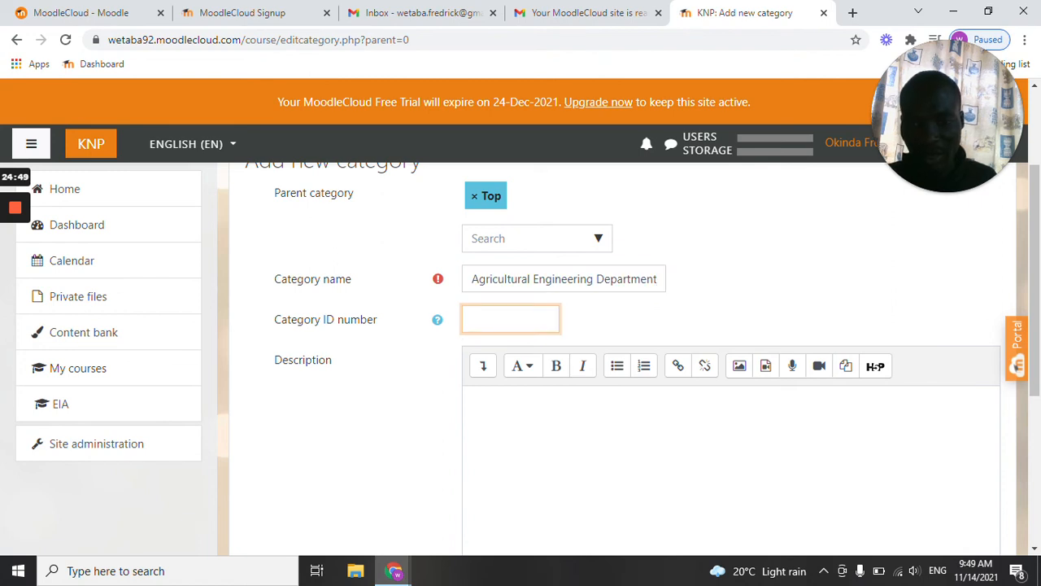
{"action": "type", "text": "2425"}
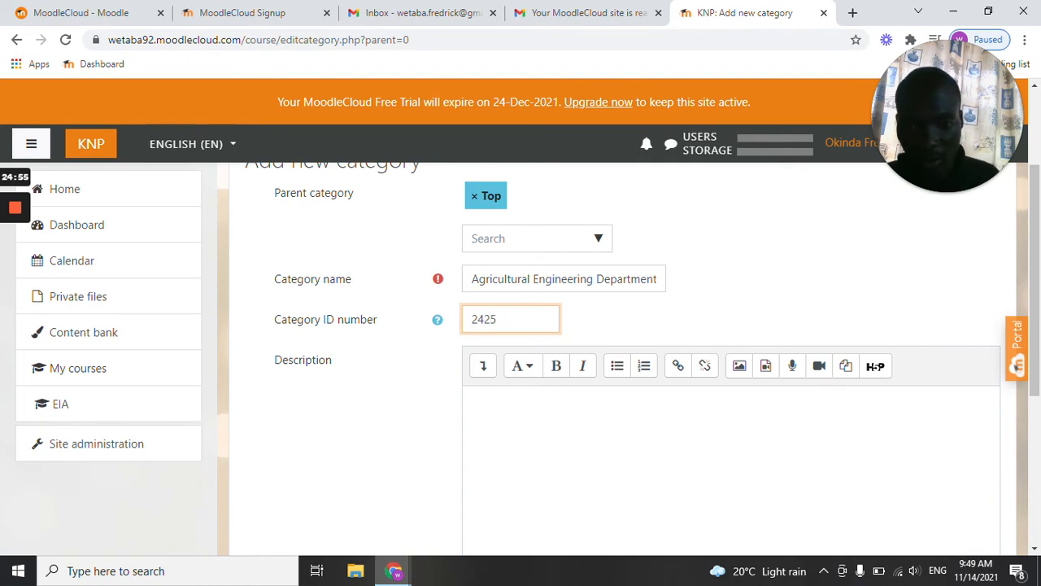
{"action": "left_click", "coordinate": [594, 314]}
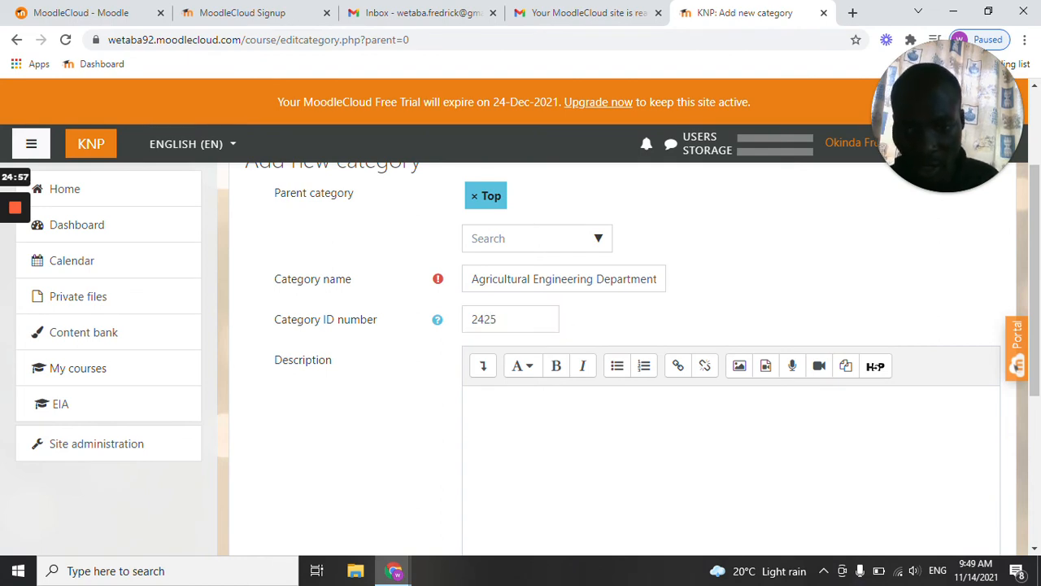
{"action": "scroll", "coordinate": [539, 331], "scroll_direction": "down", "scroll_amount": 4}
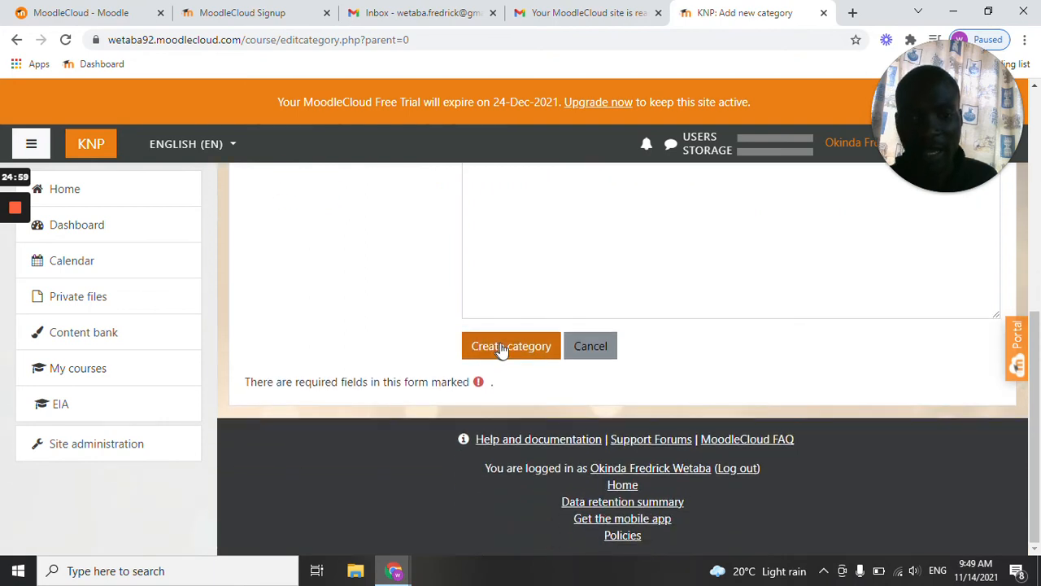
{"action": "left_click", "coordinate": [504, 348]}
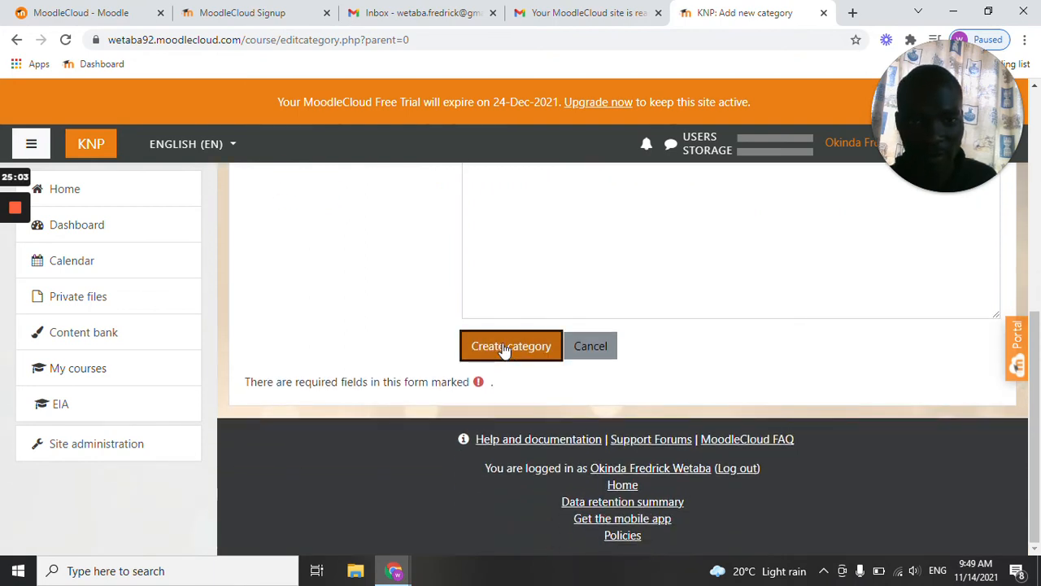
{"action": "left_click", "coordinate": [504, 348]}
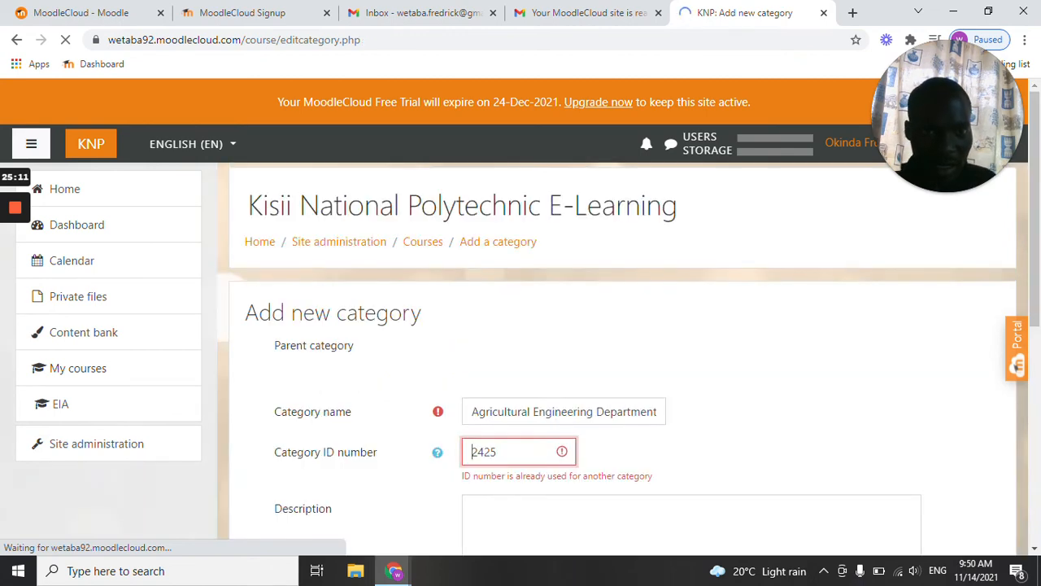
Change the Agricultural Engineering Department category's ID number to 2422.
{"action": "scroll", "coordinate": [423, 435], "scroll_direction": "down", "scroll_amount": 1}
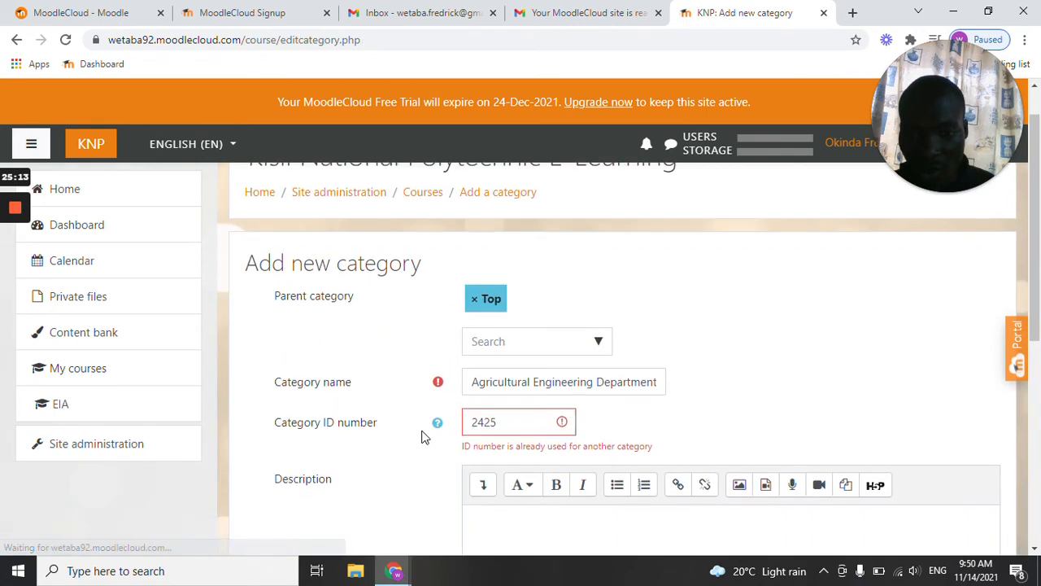
{"action": "scroll", "coordinate": [310, 399], "scroll_direction": "down", "scroll_amount": 1}
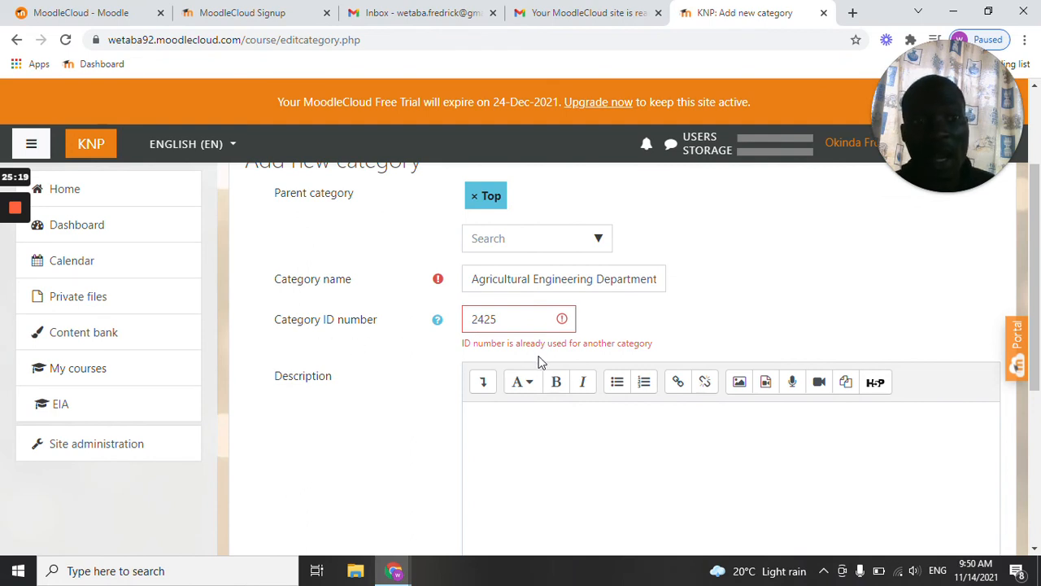
{"action": "left_click", "coordinate": [506, 319]}
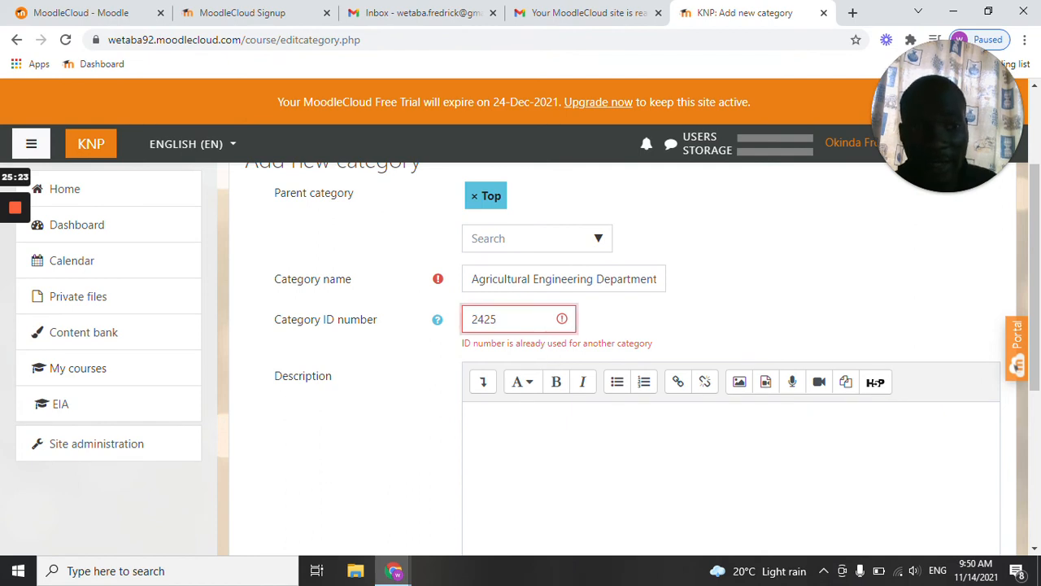
{"action": "key", "text": "BackSpace"}
{"action": "key", "text": "BackSpace"}
{"action": "type", "text": "22"}
{"action": "left_click", "coordinate": [726, 323]}
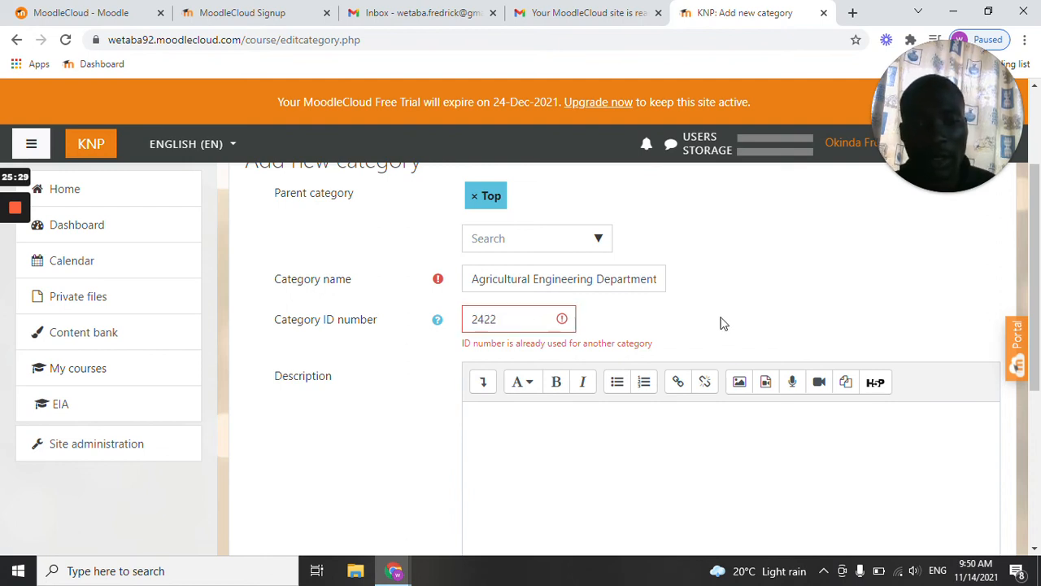
Create the category from the corrected form and check its entry in the list of course categories.
{"action": "scroll", "coordinate": [727, 324], "scroll_direction": "down", "scroll_amount": 5}
{"action": "left_click", "coordinate": [504, 362]}
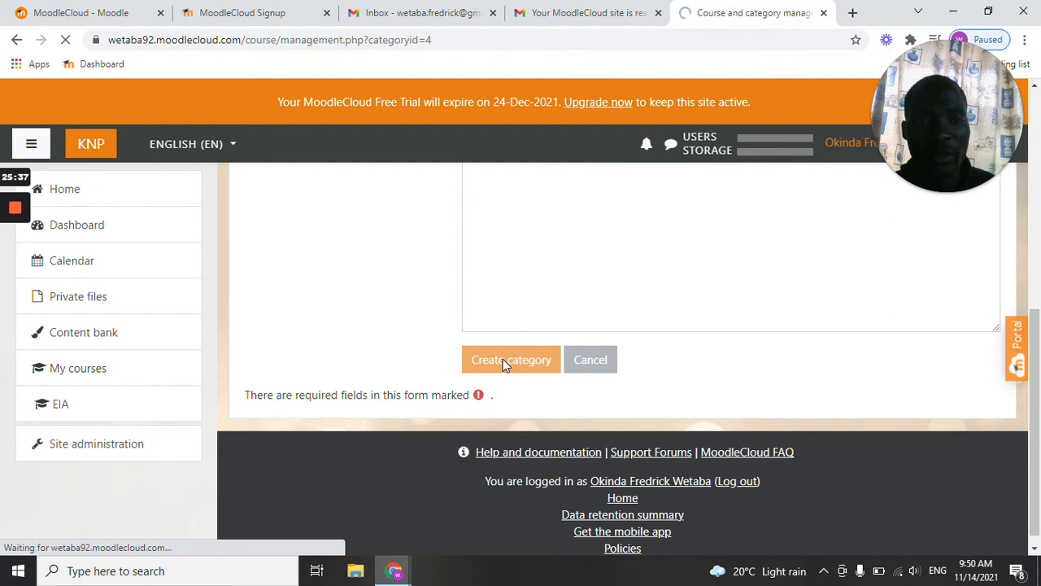
{"action": "scroll", "coordinate": [479, 379], "scroll_direction": "down", "scroll_amount": 1}
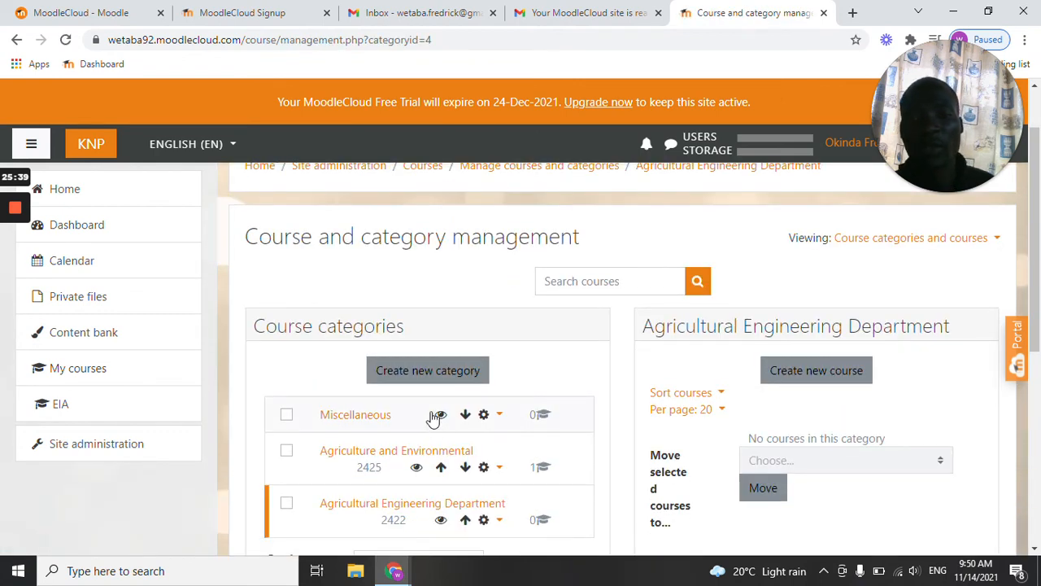
{"action": "scroll", "coordinate": [412, 389], "scroll_direction": "down", "scroll_amount": 1}
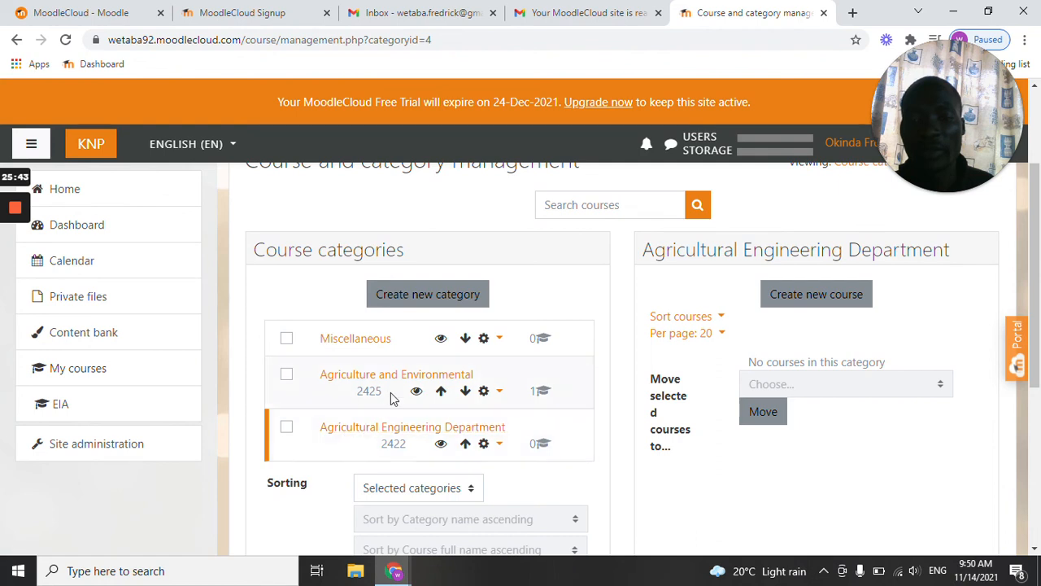
{"action": "scroll", "coordinate": [402, 390], "scroll_direction": "down", "scroll_amount": 1}
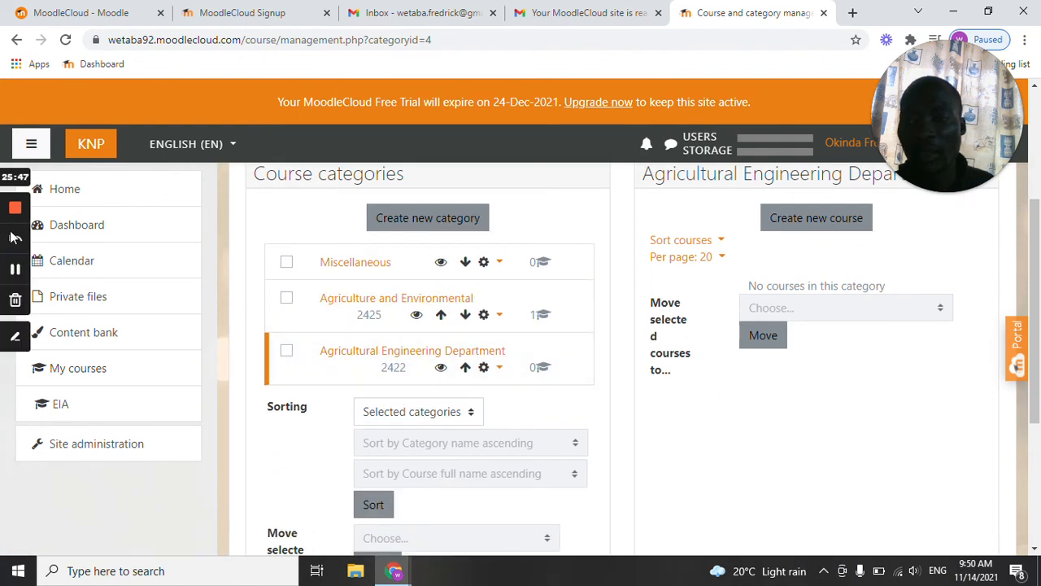
{"action": "left_click", "coordinate": [14, 333]}
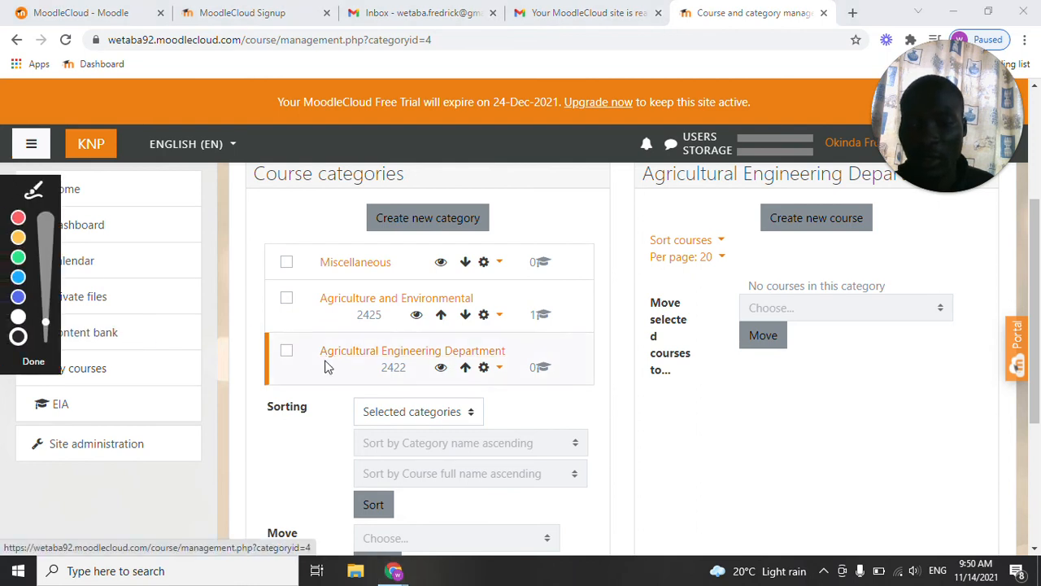
{"action": "left_click_drag", "start_coordinate": [328, 351], "coordinate": [518, 358]}
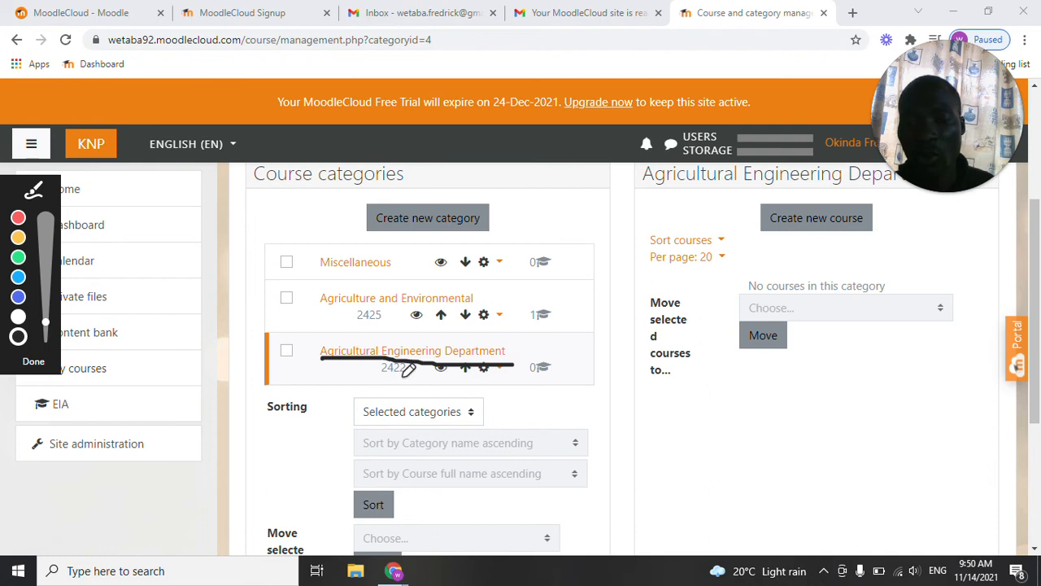
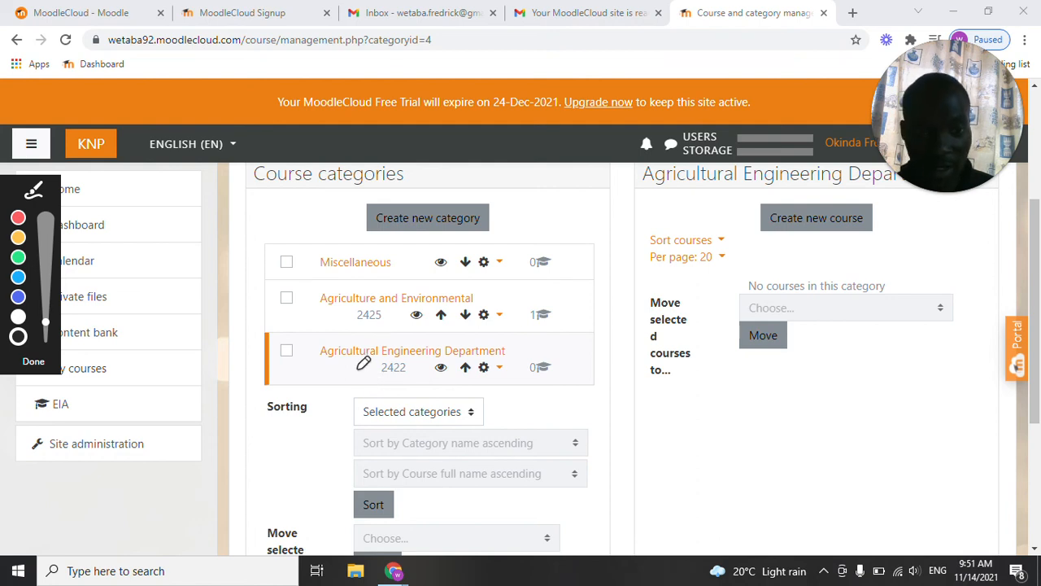
Open the course management options in the site administration.
{"action": "key", "text": "Escape"}
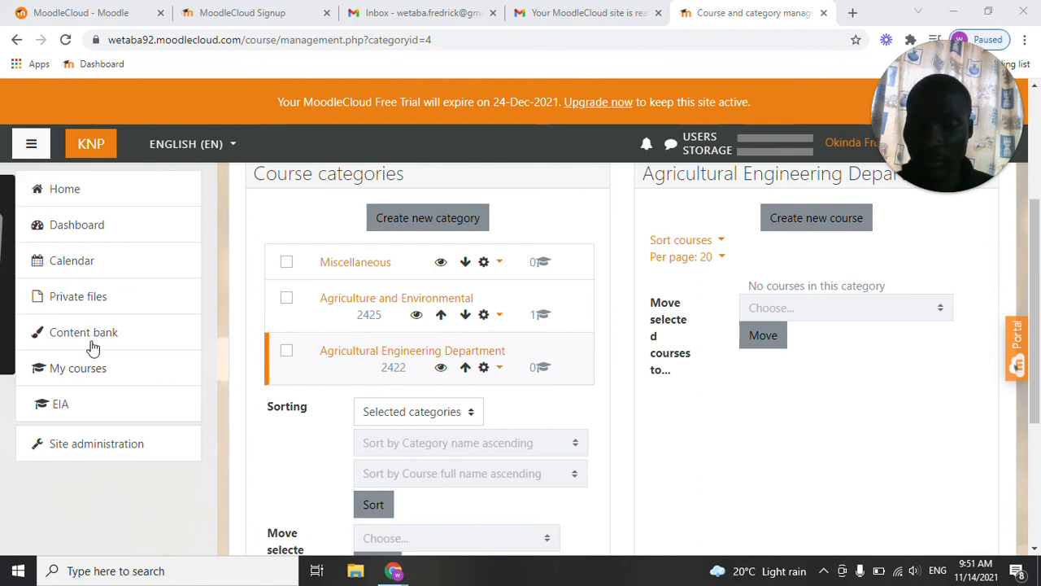
{"action": "left_click", "coordinate": [98, 447]}
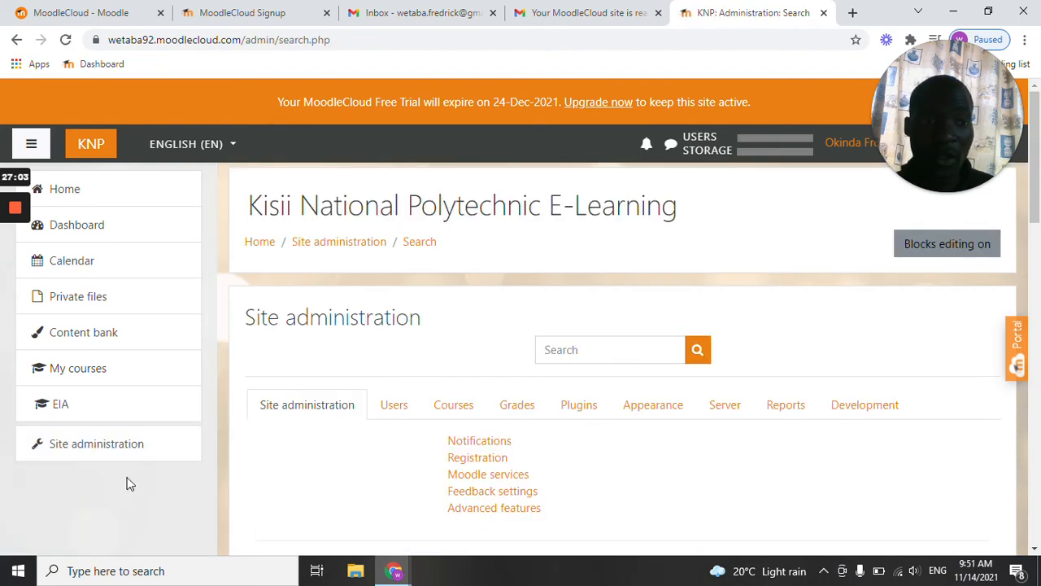
{"action": "scroll", "coordinate": [274, 461], "scroll_direction": "down", "scroll_amount": 2}
{"action": "scroll", "coordinate": [330, 411], "scroll_direction": "up", "scroll_amount": 1}
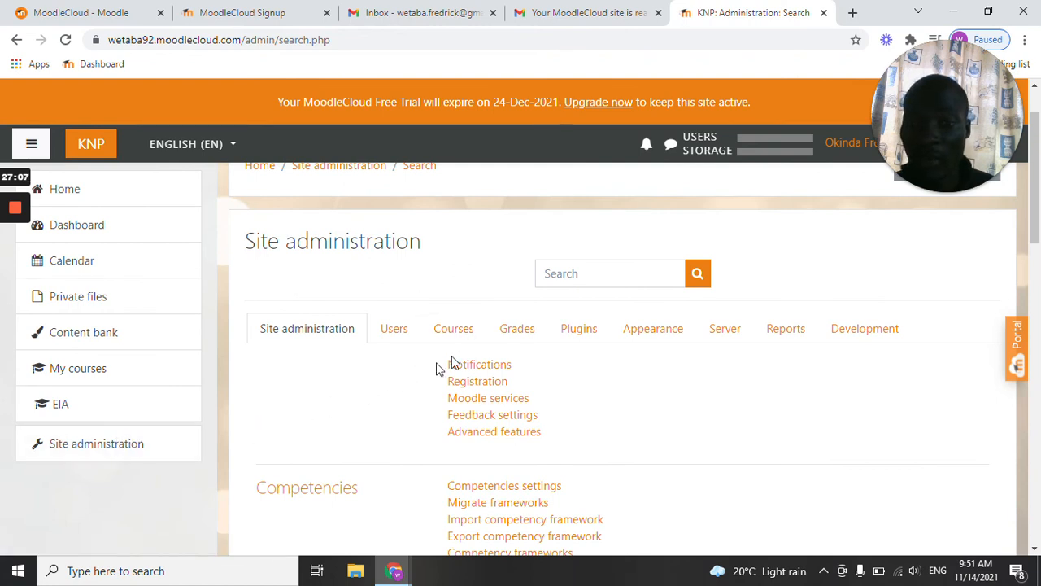
{"action": "left_click", "coordinate": [463, 332]}
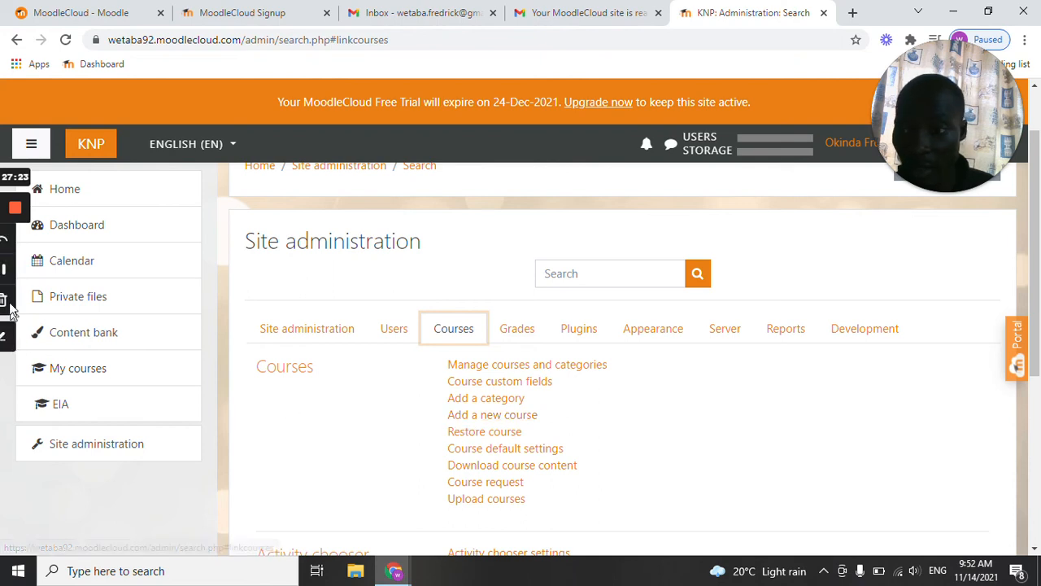
{"action": "left_click", "coordinate": [15, 334]}
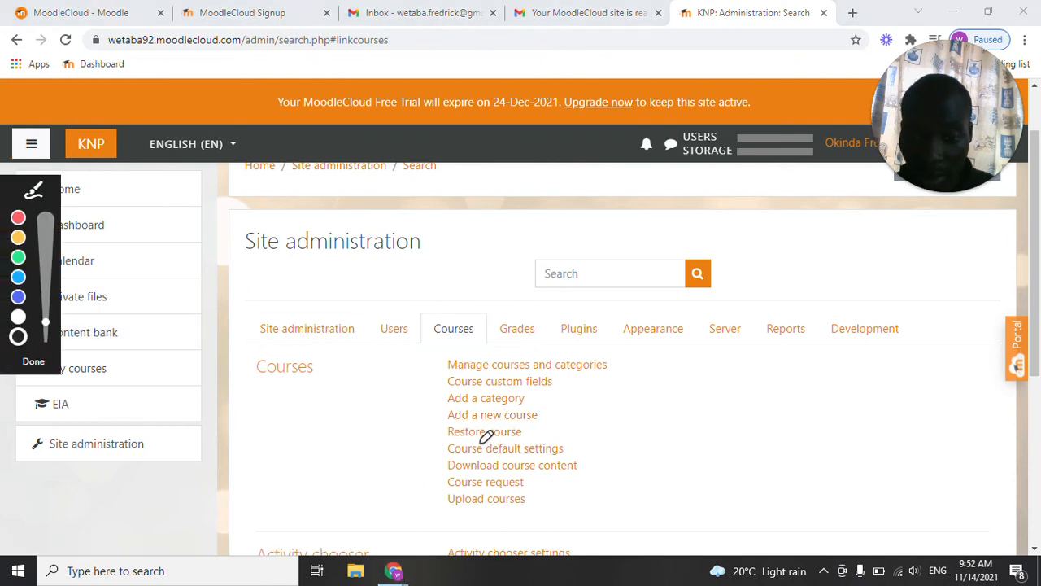
{"action": "left_click_drag", "start_coordinate": [443, 422], "coordinate": [539, 416]}
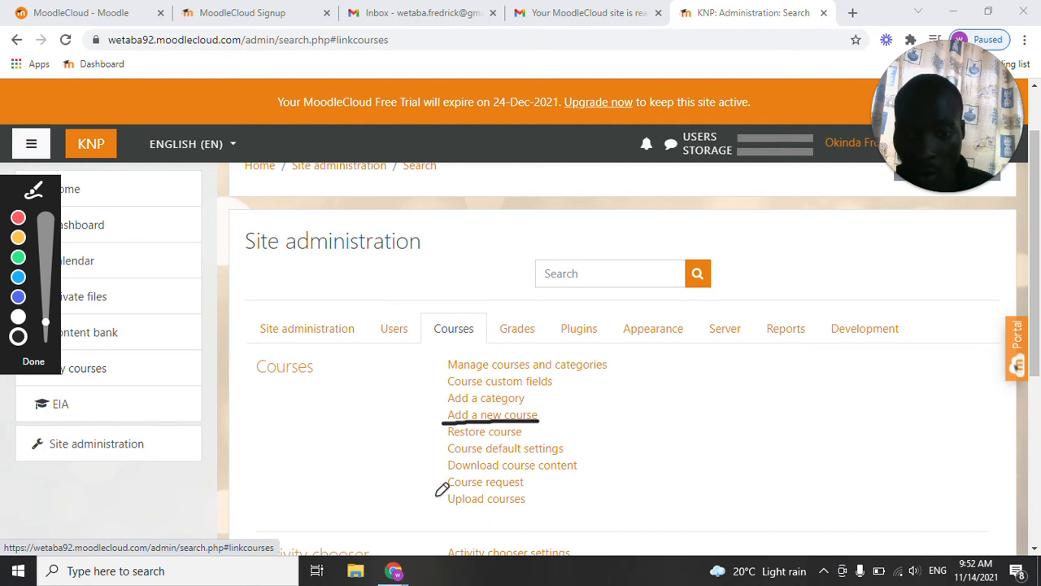
{"action": "left_click_drag", "start_coordinate": [455, 505], "coordinate": [537, 507]}
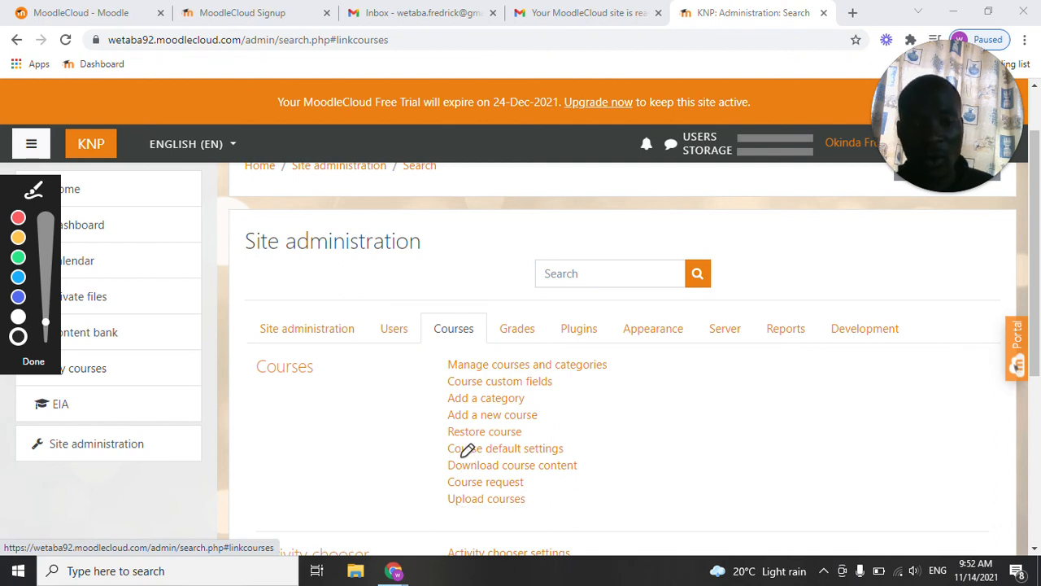
{"action": "left_click_drag", "start_coordinate": [453, 441], "coordinate": [537, 438]}
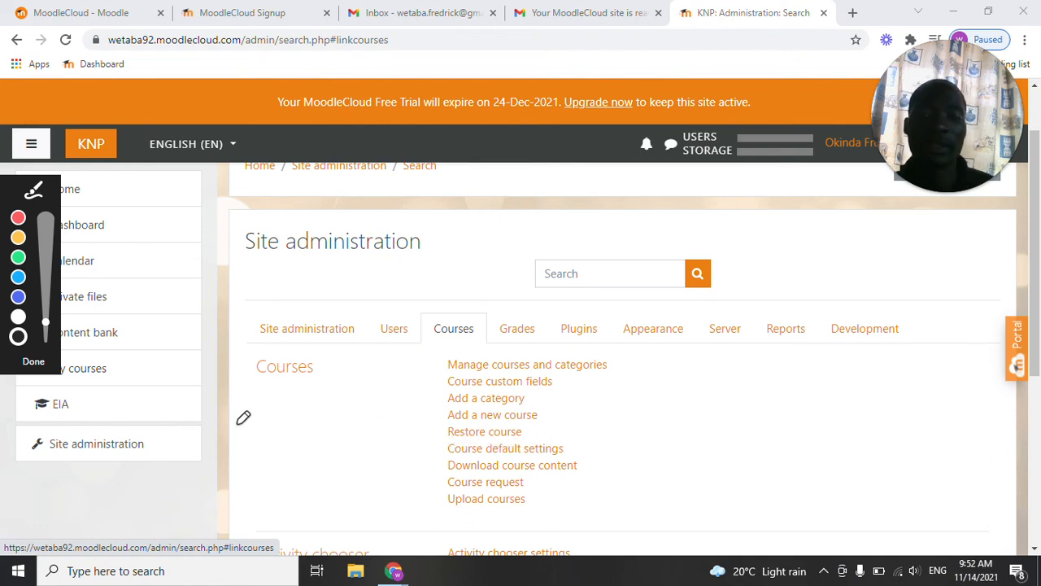
{"action": "key", "text": "Escape"}
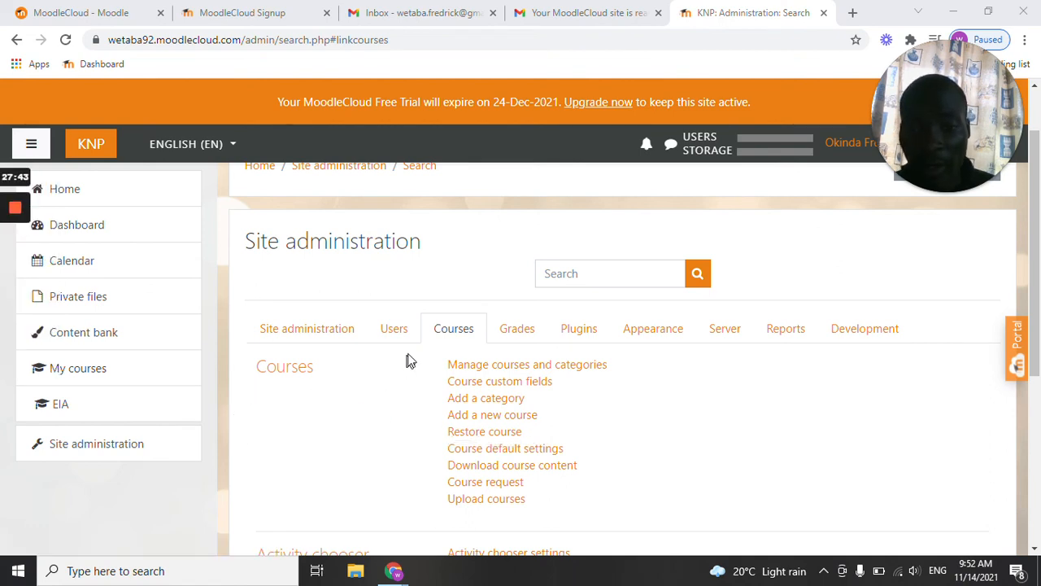
Start adding a new course and enter "Renewable Energy" as its full name.
{"action": "left_click", "coordinate": [493, 423]}
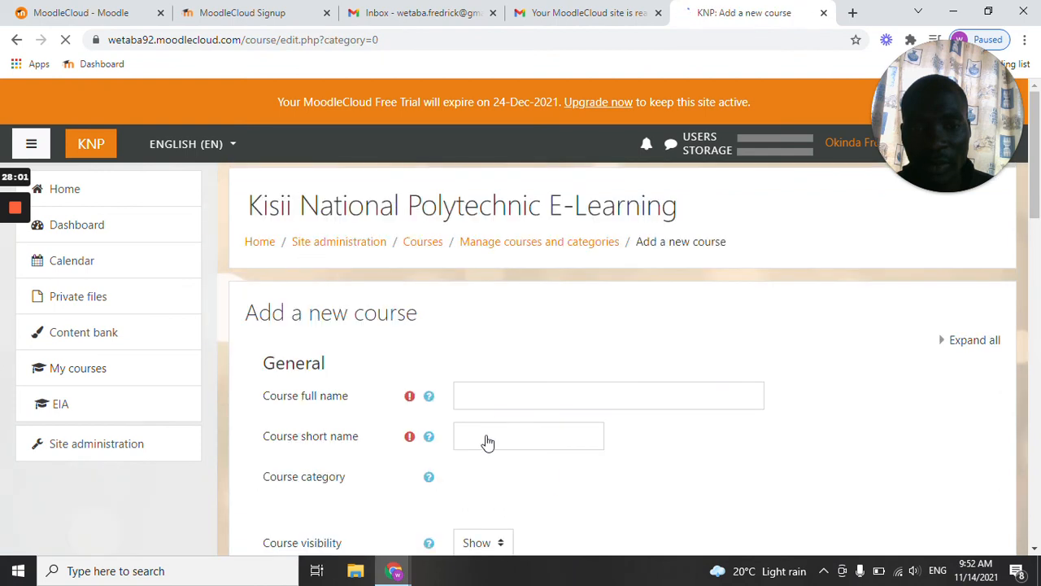
{"action": "scroll", "coordinate": [401, 415], "scroll_direction": "down", "scroll_amount": 1}
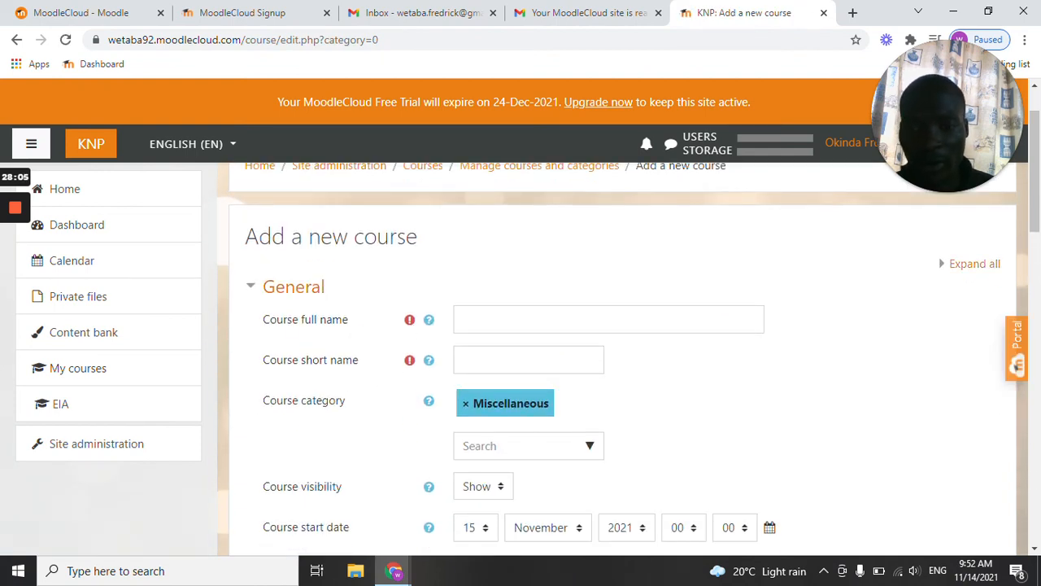
{"action": "left_click", "coordinate": [520, 319]}
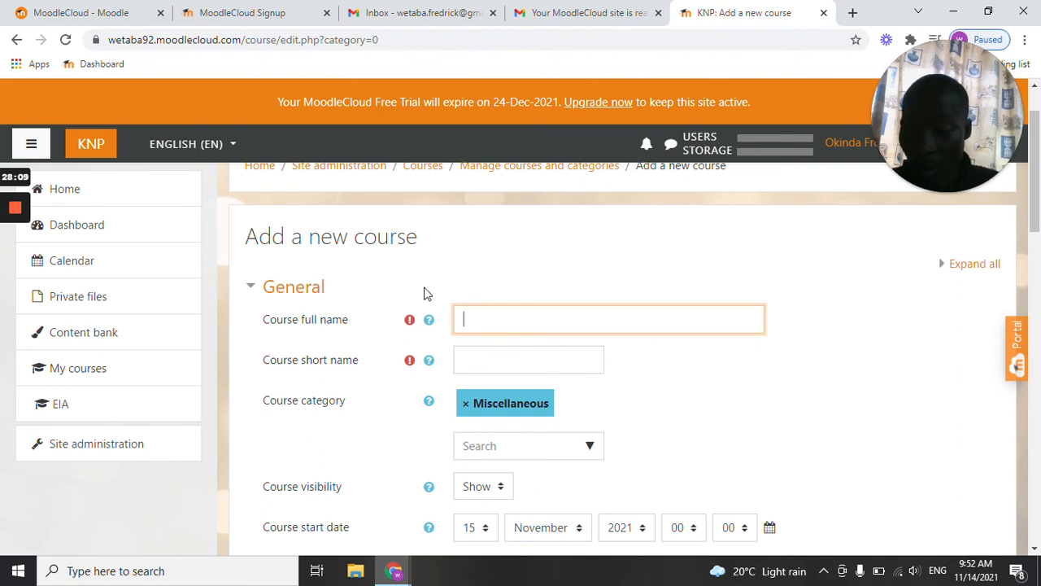
{"action": "type", "text": "Renew"}
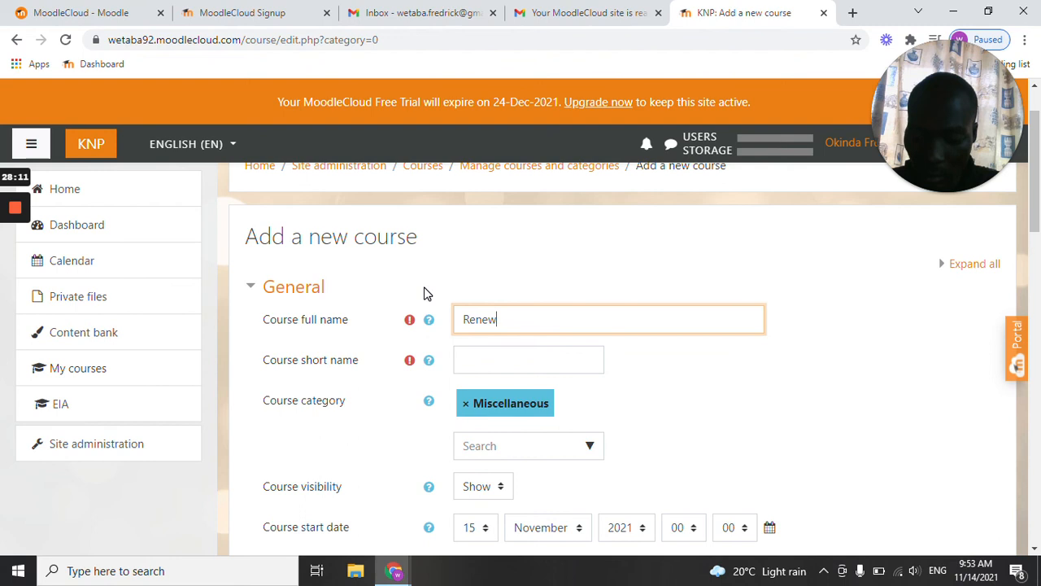
{"action": "type", "text": "able Energy"}
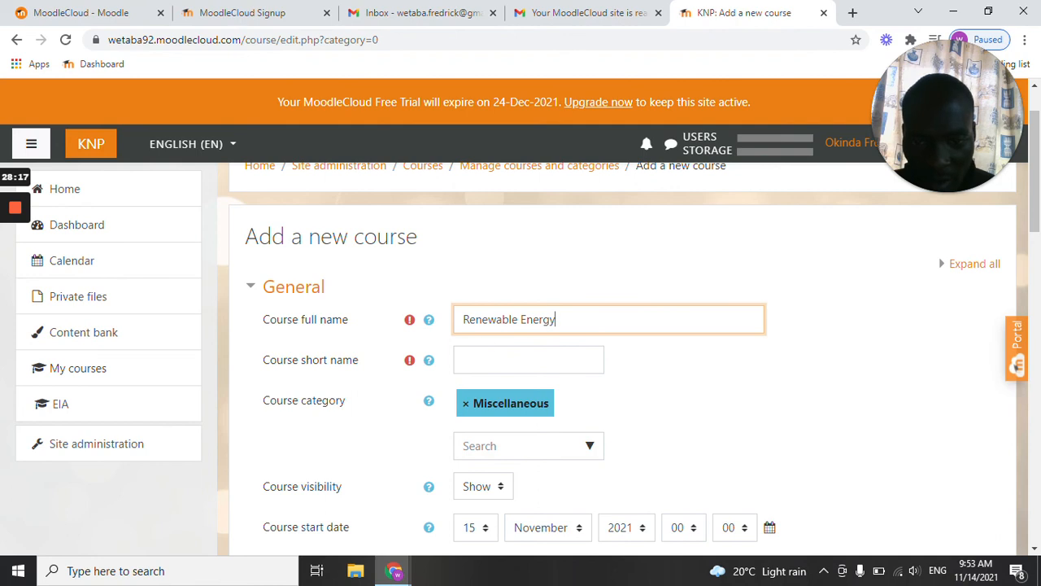
Give the Renewable Energy course the short name RE/2423.
{"action": "left_click", "coordinate": [466, 359]}
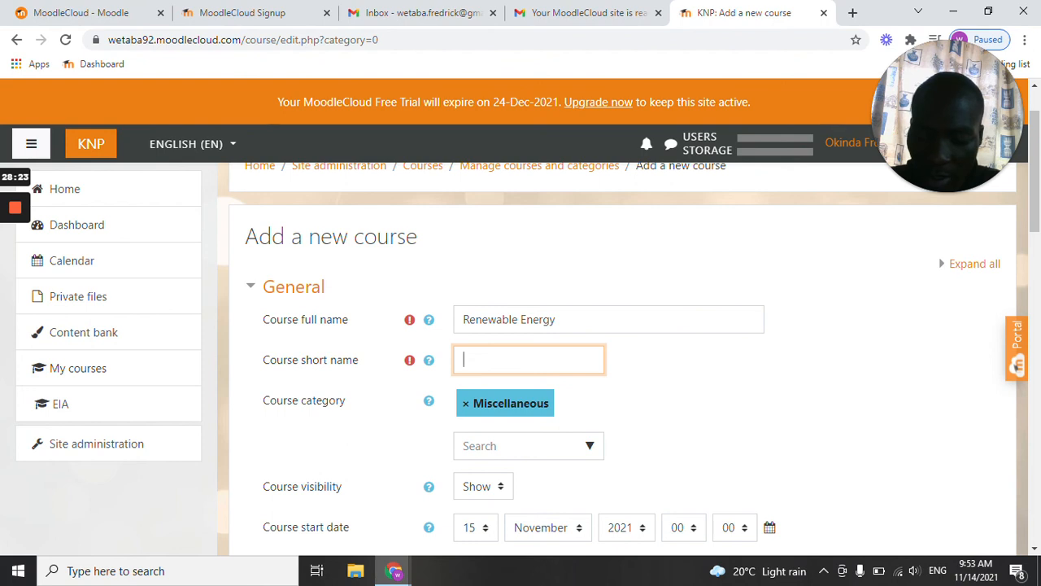
{"action": "type", "text": "r"}
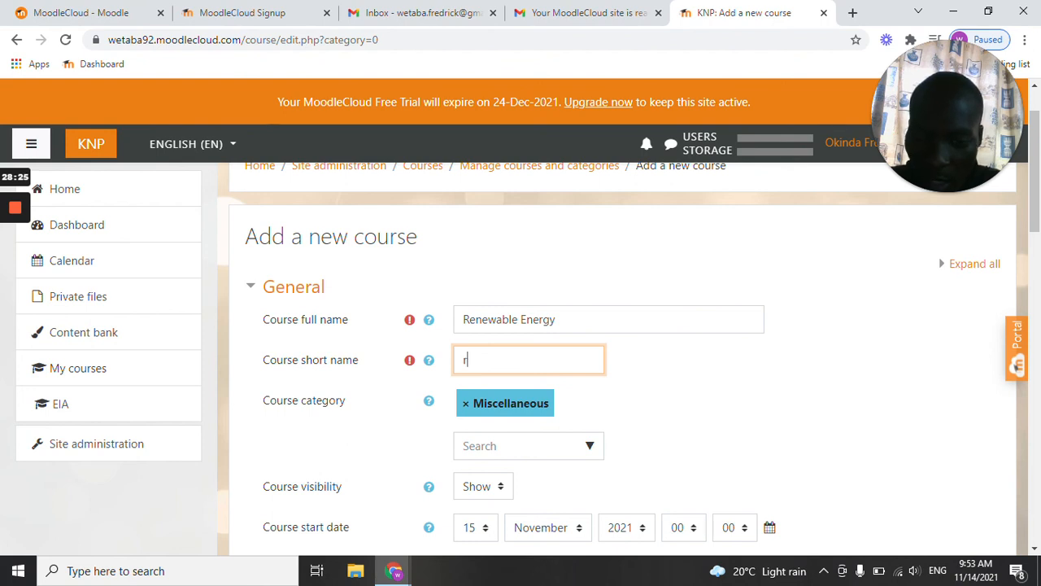
{"action": "type", "text": "R"}
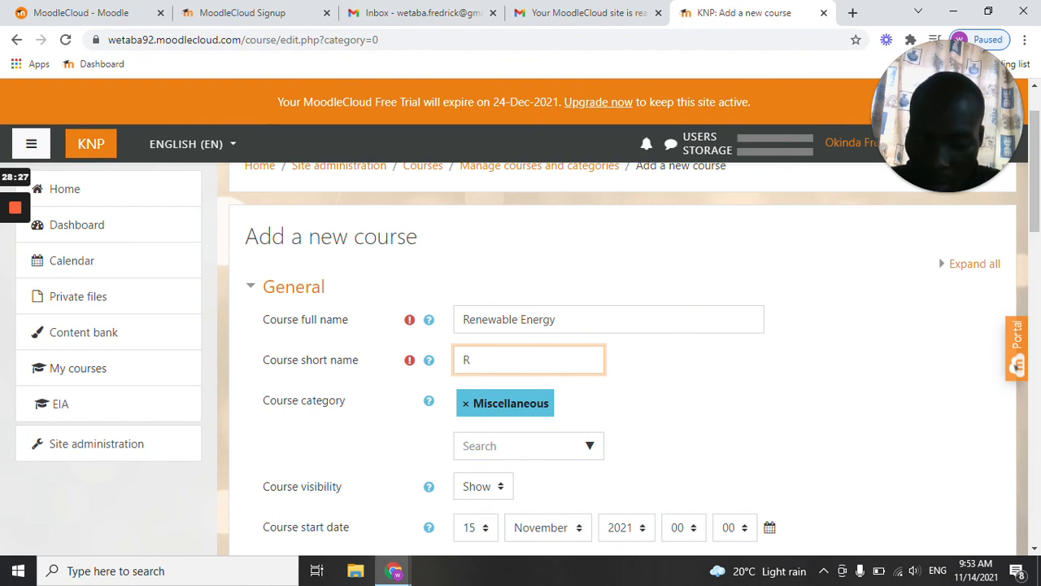
{"action": "type", "text": "E/2423"}
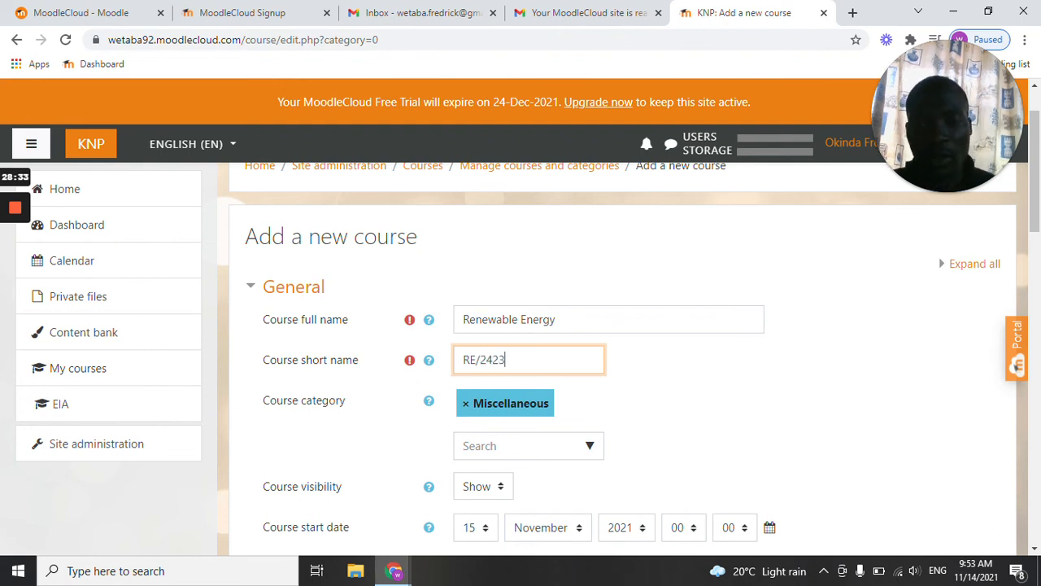
{"action": "left_click", "coordinate": [646, 358]}
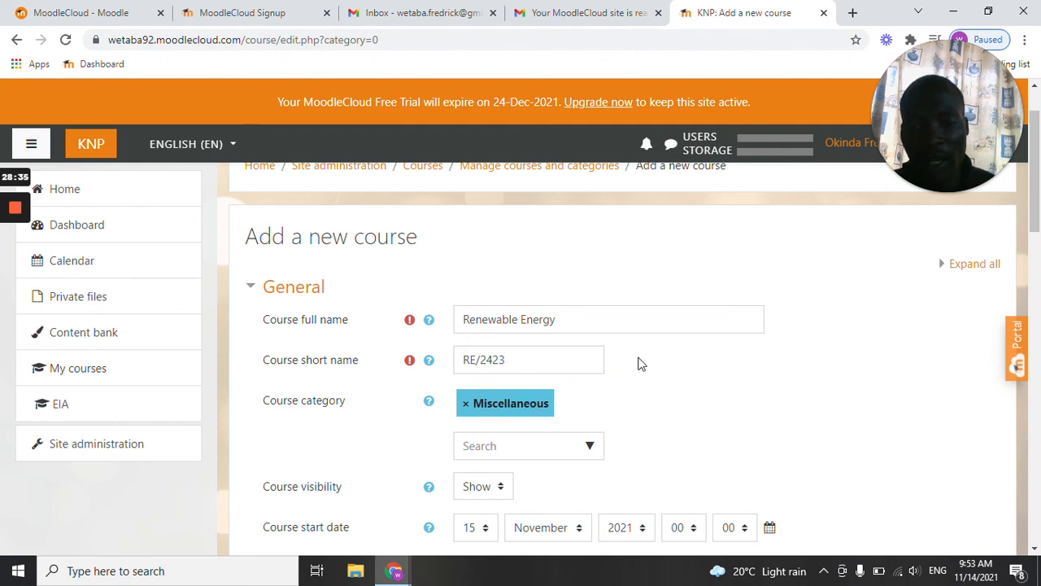
{"action": "scroll", "coordinate": [471, 403], "scroll_direction": "down", "scroll_amount": 1}
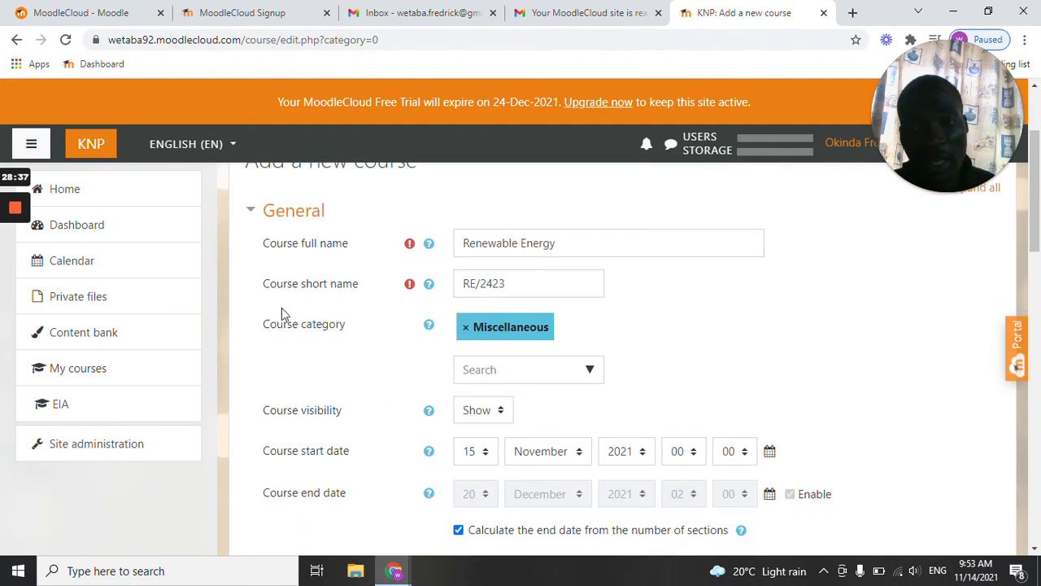
{"action": "mouse_move", "coordinate": [7, 244]}
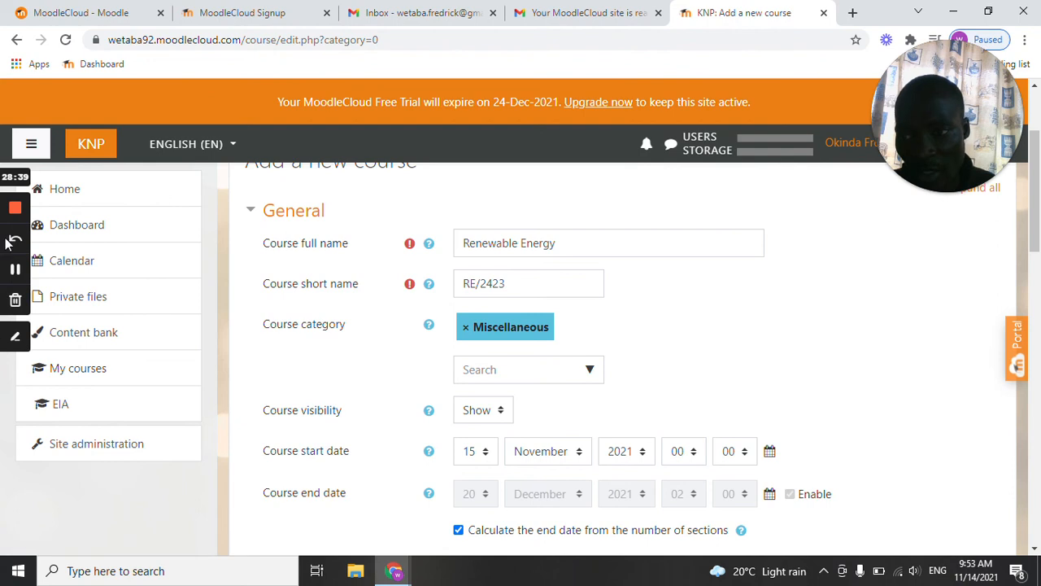
{"action": "left_click", "coordinate": [14, 336]}
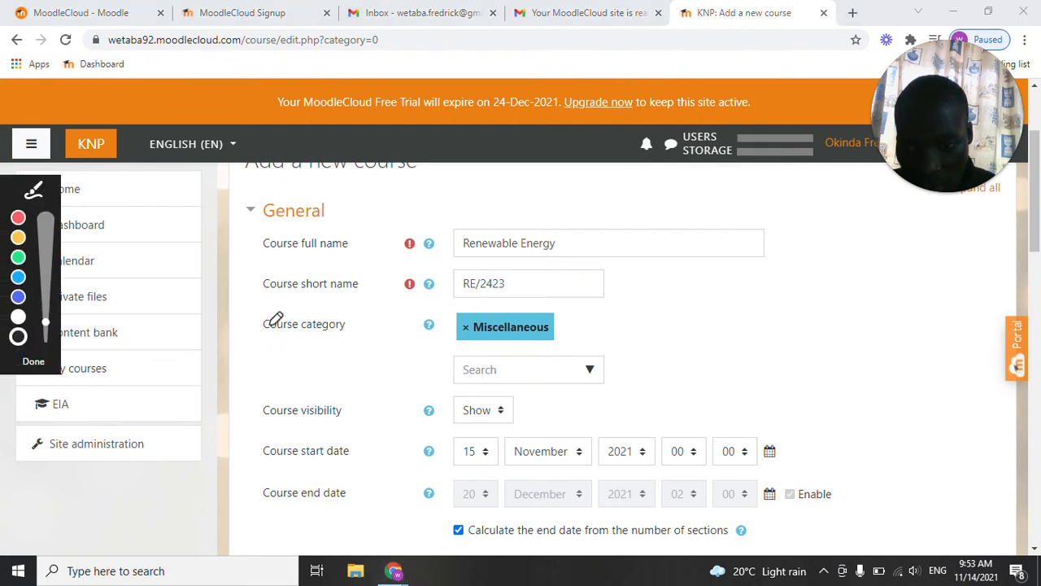
{"action": "left_click_drag", "start_coordinate": [257, 332], "coordinate": [351, 326]}
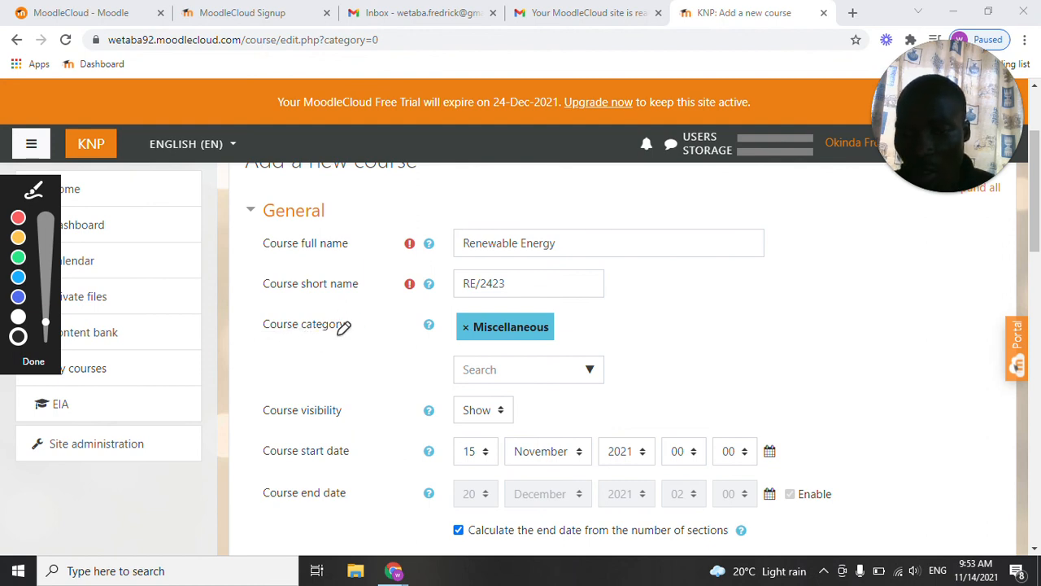
{"action": "key", "text": "Escape"}
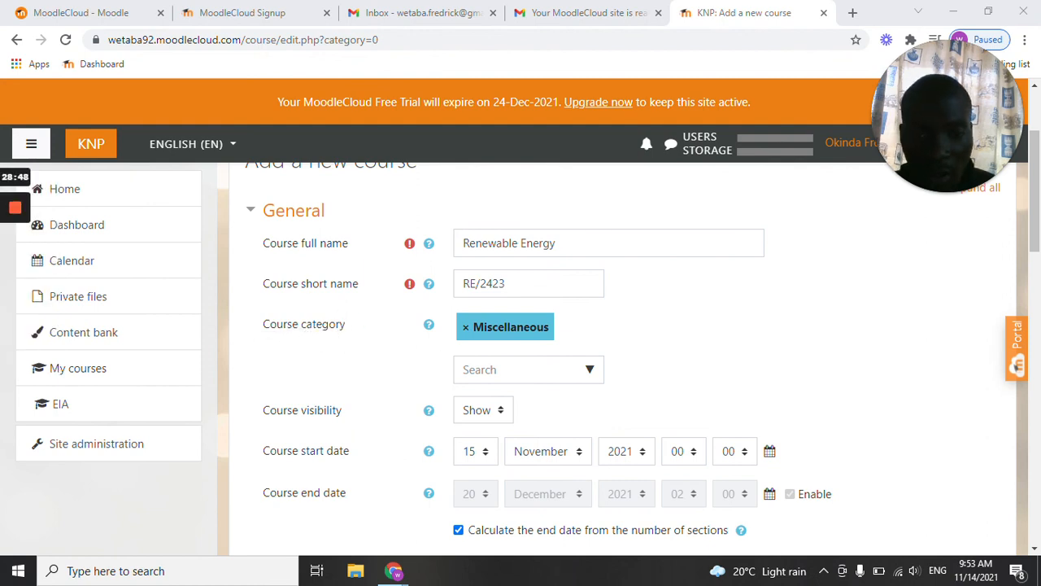
Assign the course to the Agricultural Engineering Department category and choose Show as its visibility.
{"action": "left_click", "coordinate": [589, 372]}
{"action": "left_click", "coordinate": [589, 371]}
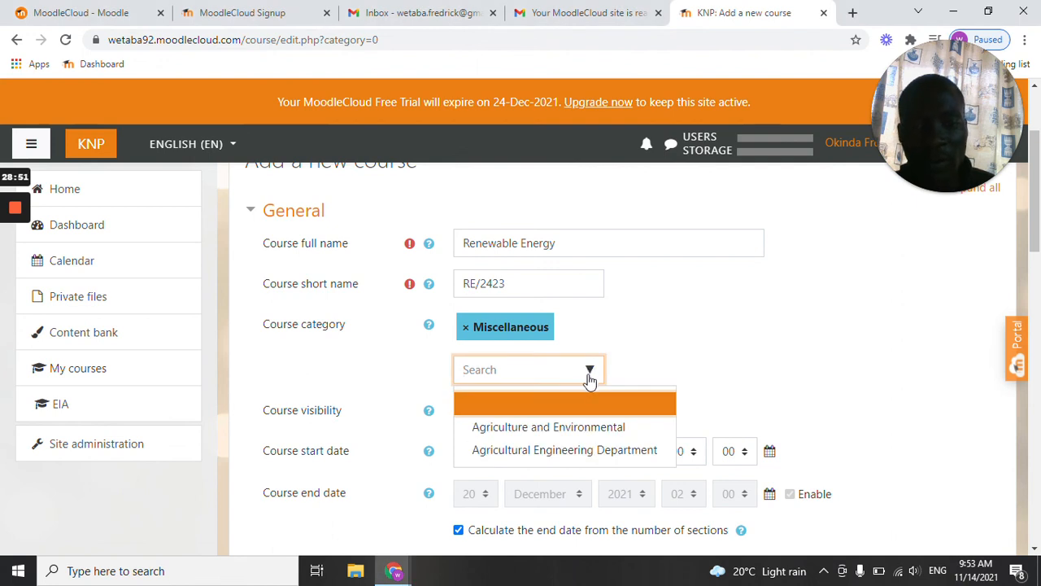
{"action": "left_click", "coordinate": [603, 460]}
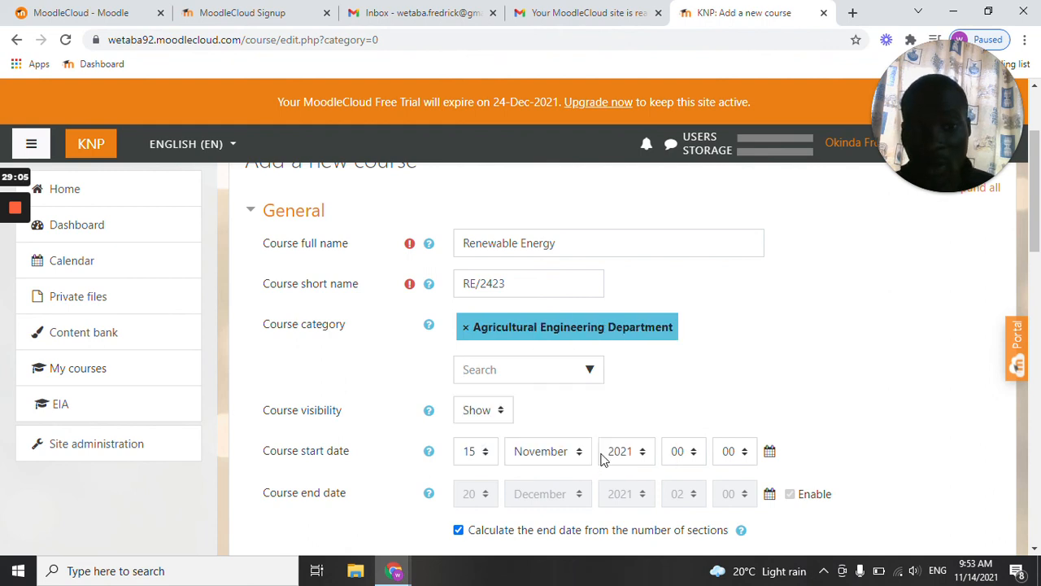
{"action": "scroll", "coordinate": [480, 387], "scroll_direction": "down", "scroll_amount": 1}
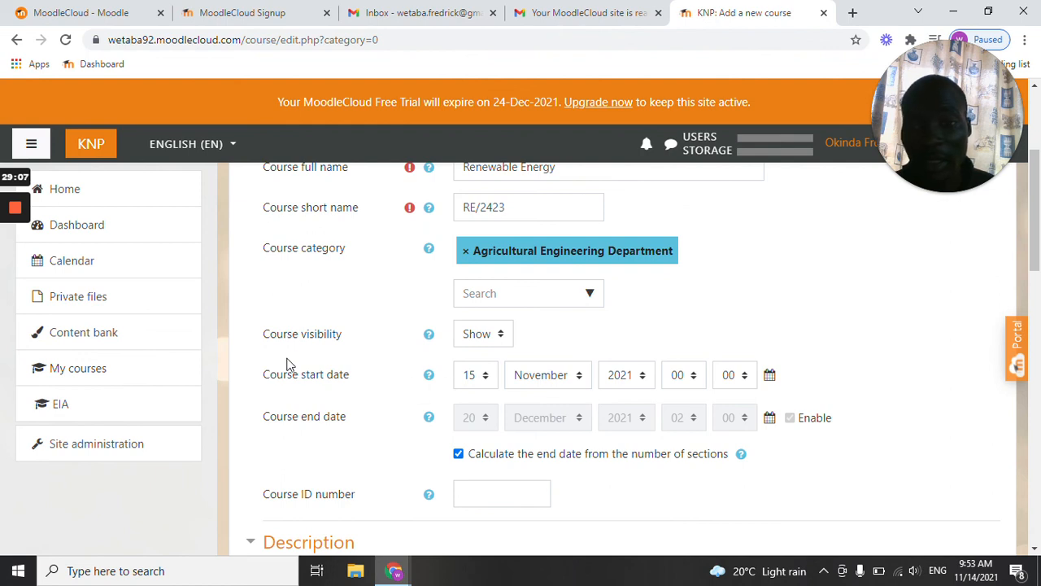
{"action": "left_click", "coordinate": [500, 336]}
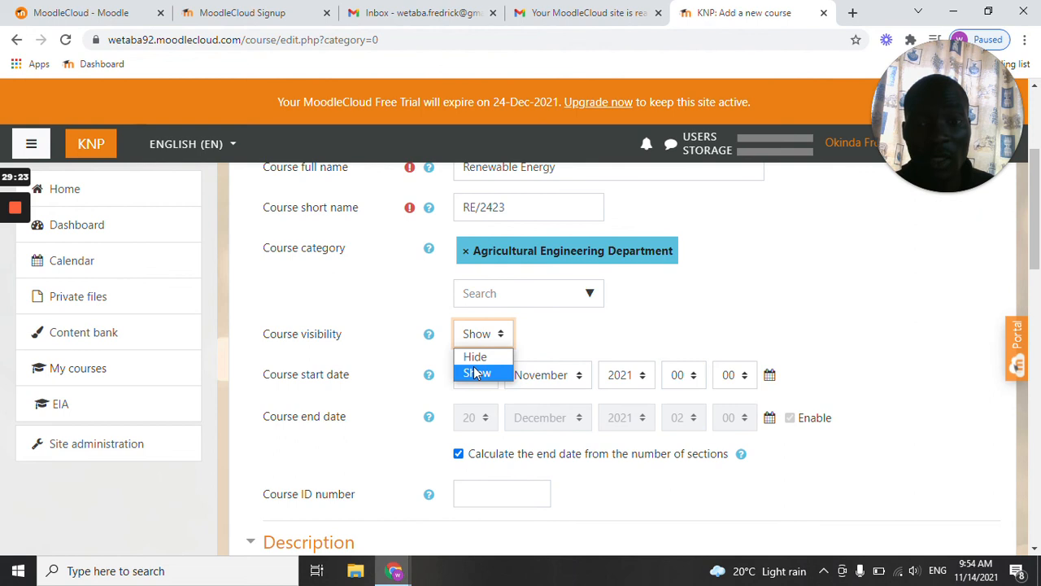
{"action": "left_click", "coordinate": [476, 372]}
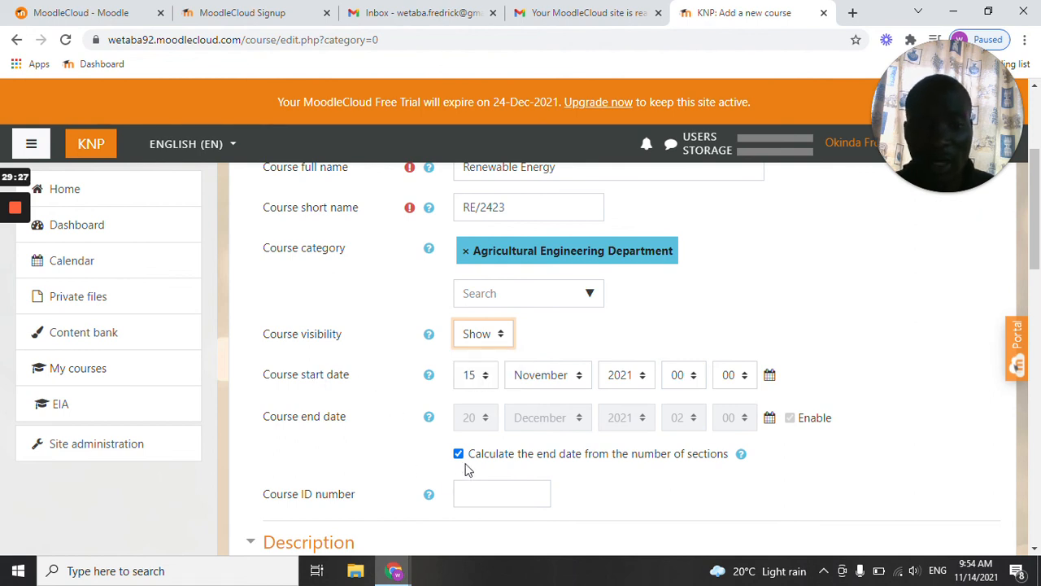
Turn off calculating the end date from the number of sections, and set the course start date's day to 15 and hour to 09.
{"action": "left_click", "coordinate": [458, 454]}
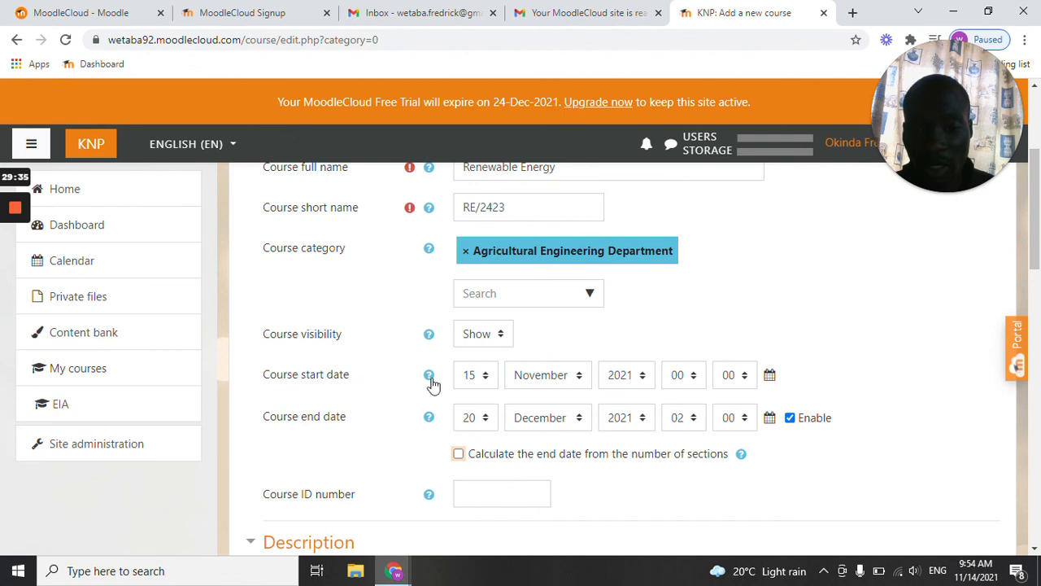
{"action": "left_click", "coordinate": [485, 379]}
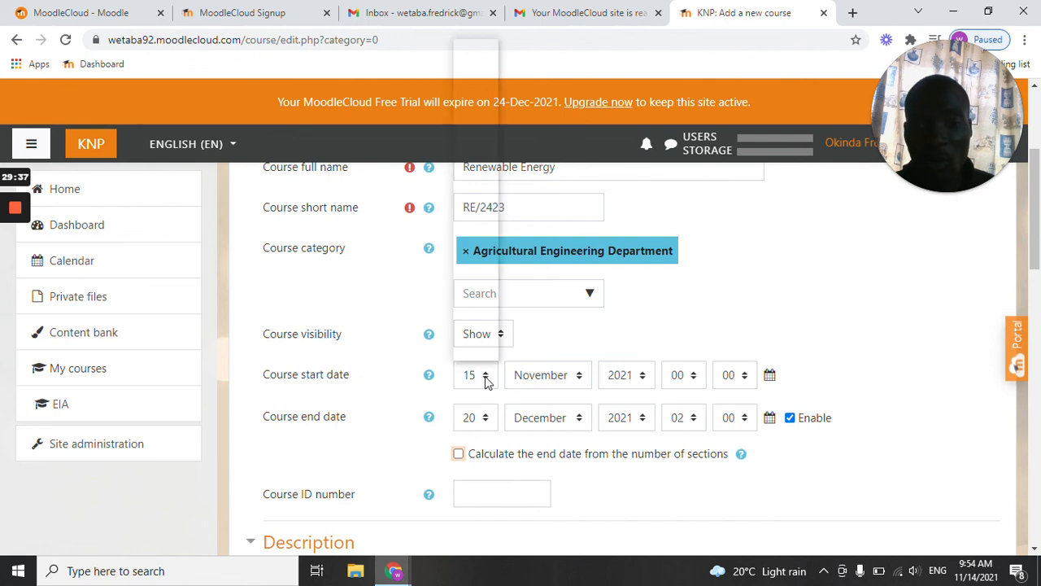
{"action": "scroll", "coordinate": [482, 346], "scroll_direction": "down", "scroll_amount": 1}
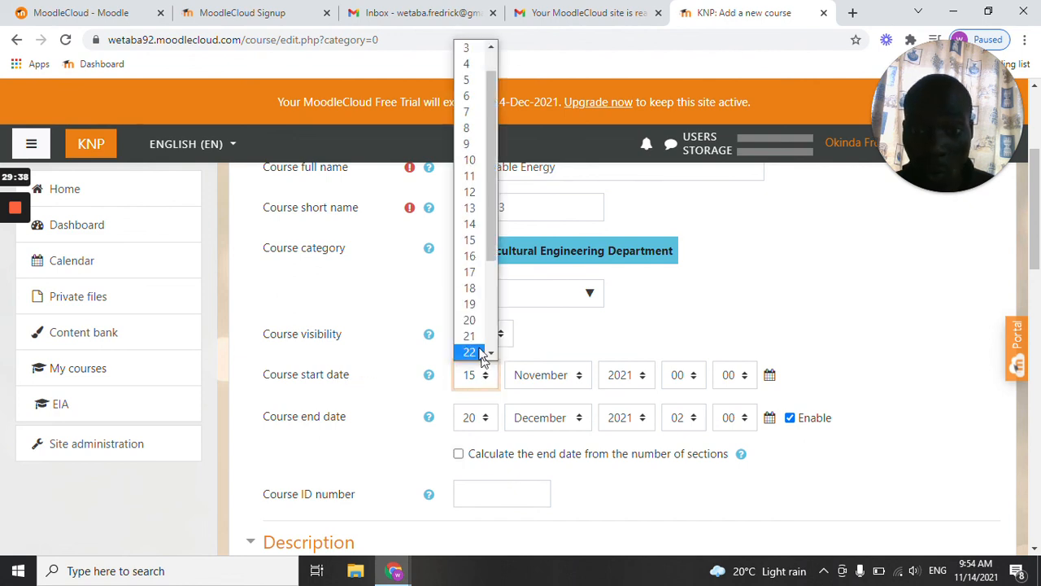
{"action": "left_click", "coordinate": [469, 240]}
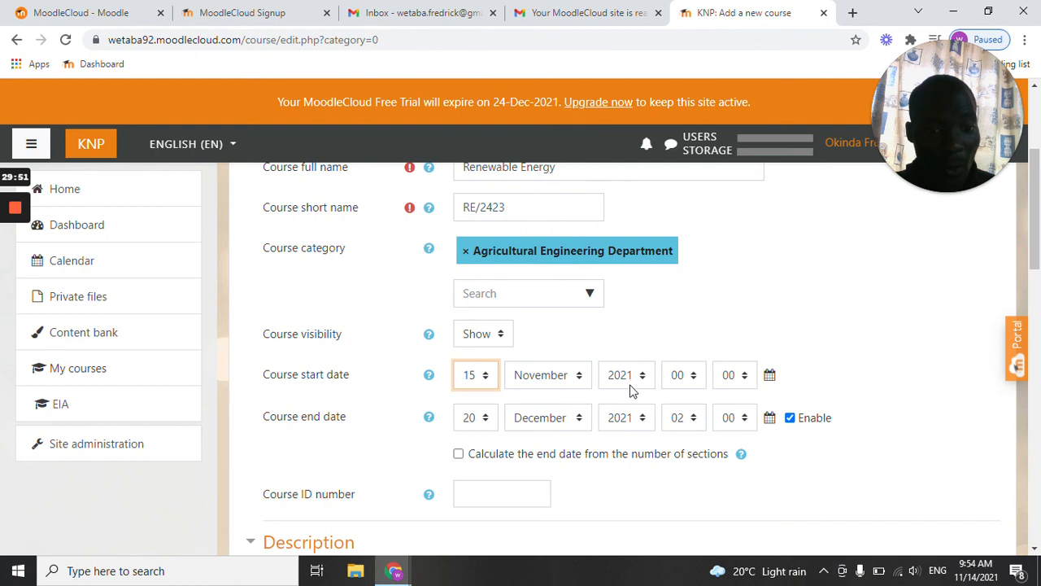
{"action": "left_click", "coordinate": [700, 381]}
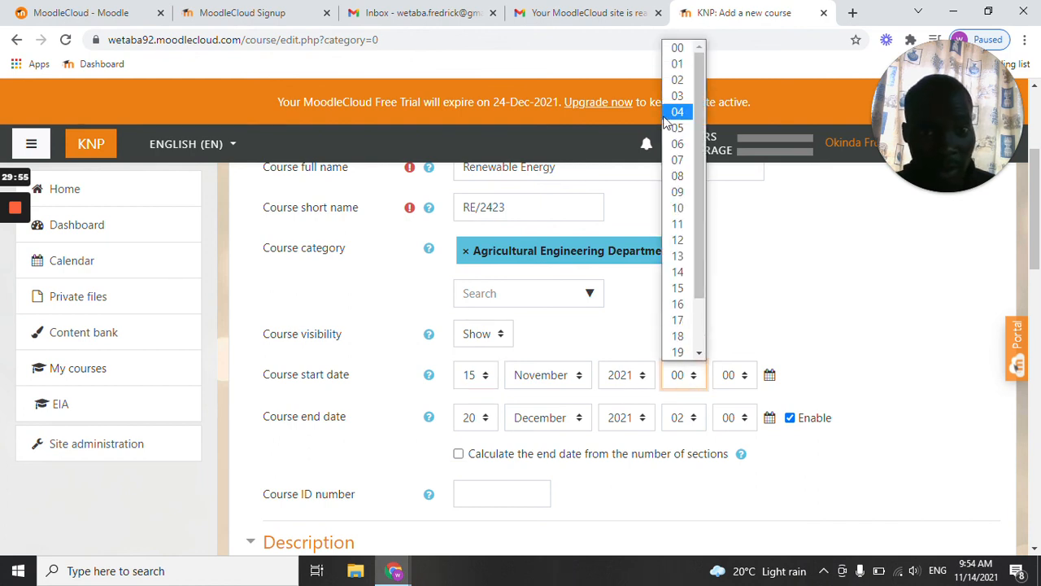
{"action": "left_click", "coordinate": [682, 199]}
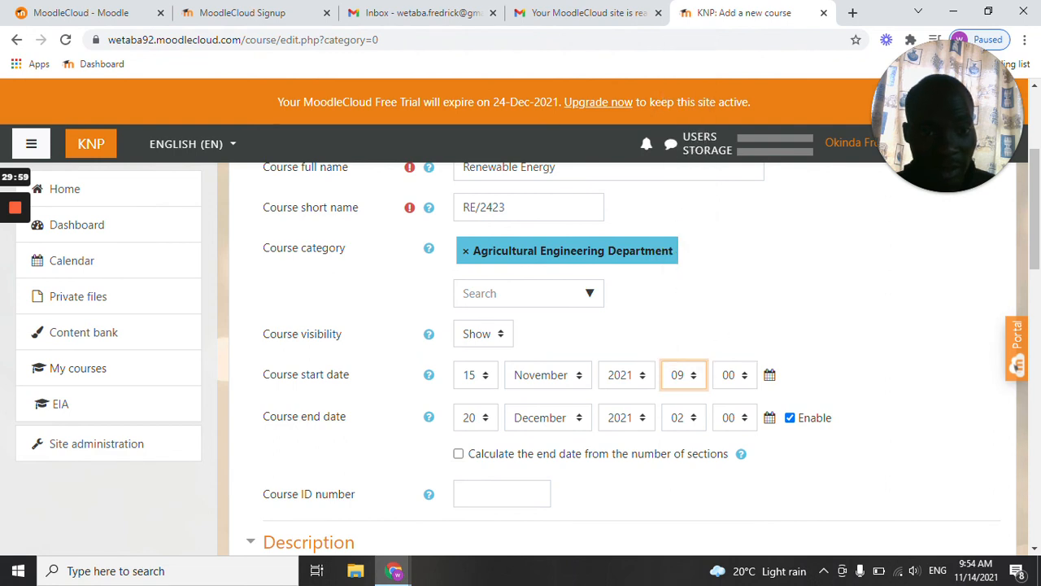
Set the course start date's minutes to 11 and disable the course end date.
{"action": "left_click", "coordinate": [750, 383]}
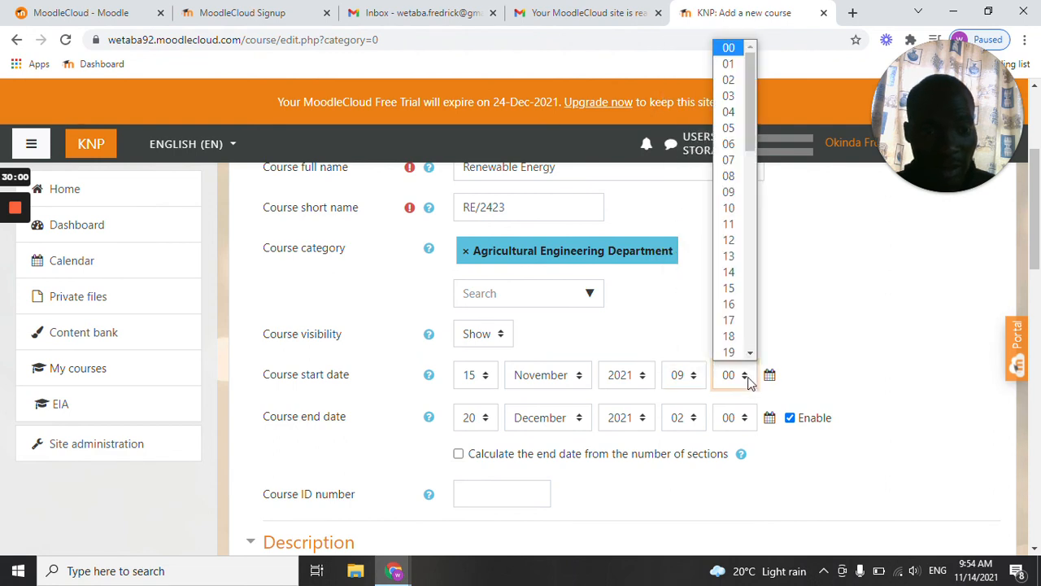
{"action": "left_click", "coordinate": [729, 228]}
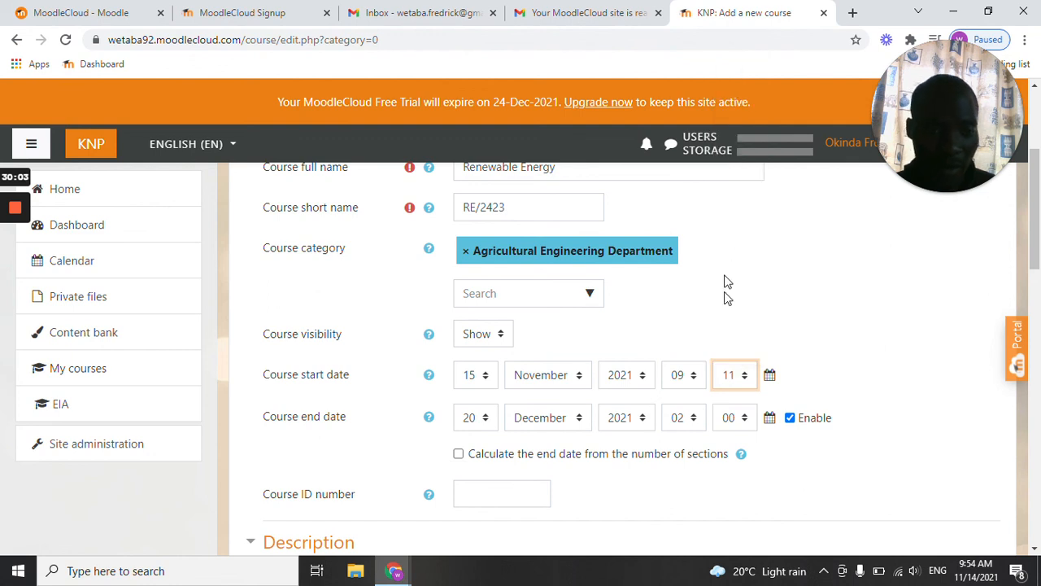
{"action": "scroll", "coordinate": [726, 405], "scroll_direction": "down", "scroll_amount": 1}
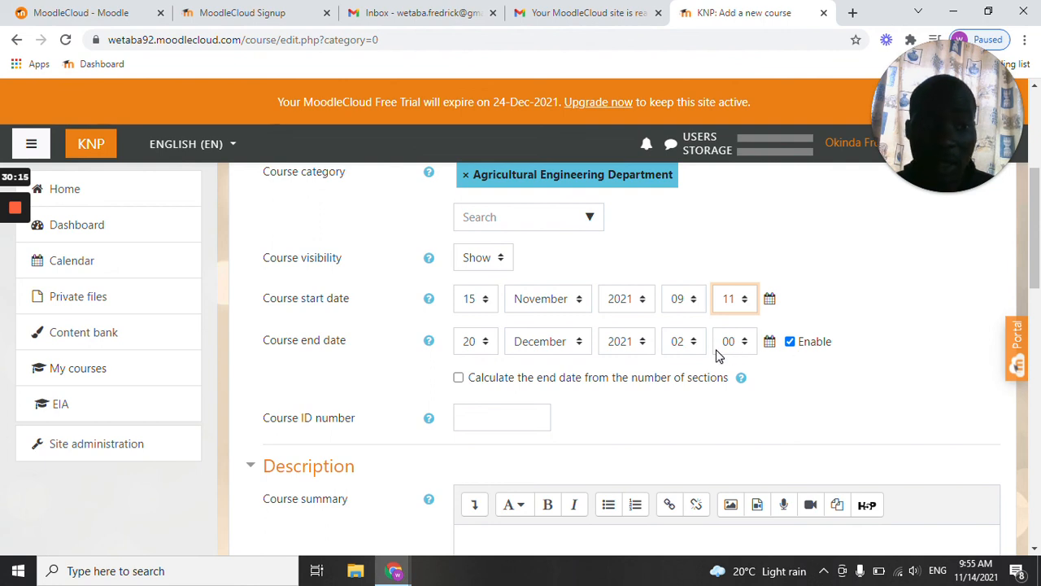
{"action": "left_click", "coordinate": [790, 342]}
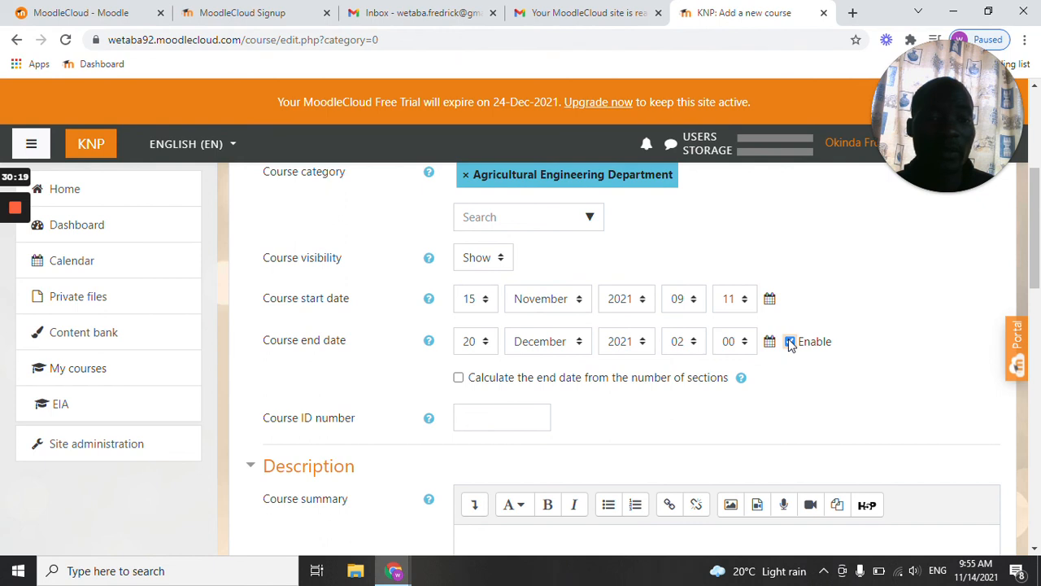
Enter the course summary "The course will be more about renewable energy sources".
{"action": "scroll", "coordinate": [559, 366], "scroll_direction": "down", "scroll_amount": 2}
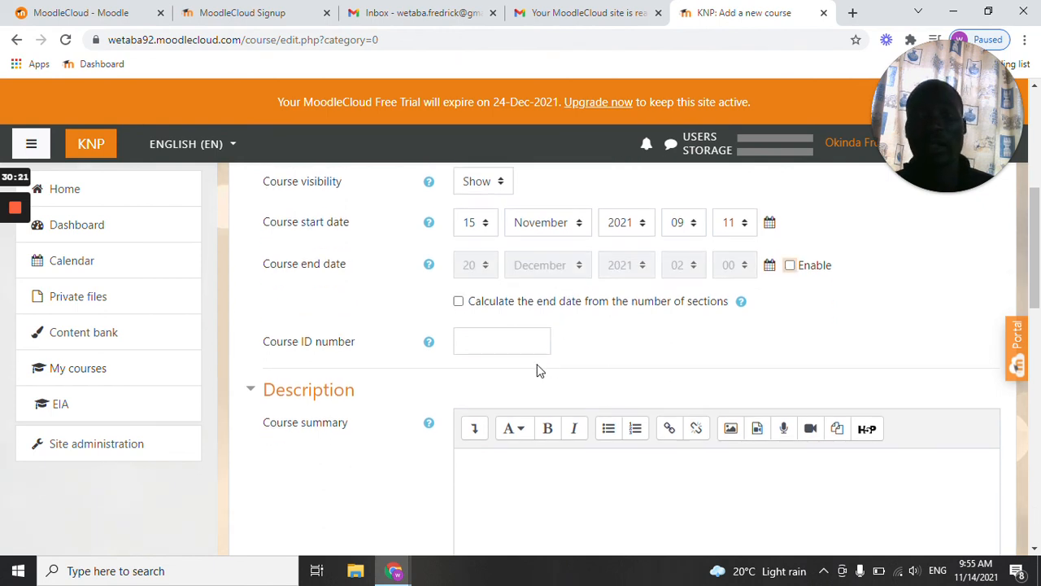
{"action": "scroll", "coordinate": [450, 344], "scroll_direction": "down", "scroll_amount": 2}
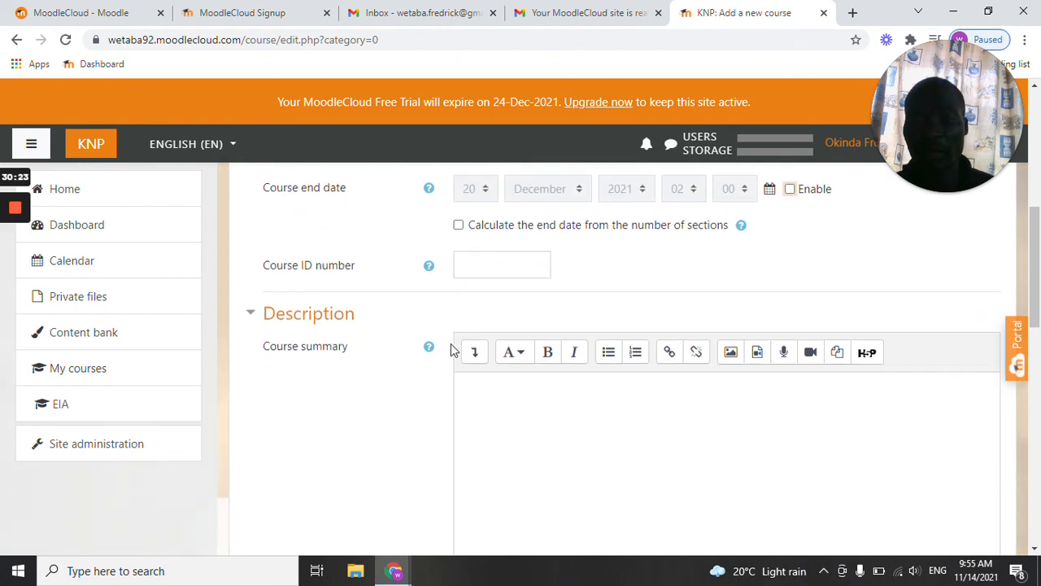
{"action": "scroll", "coordinate": [366, 353], "scroll_direction": "down", "scroll_amount": 3}
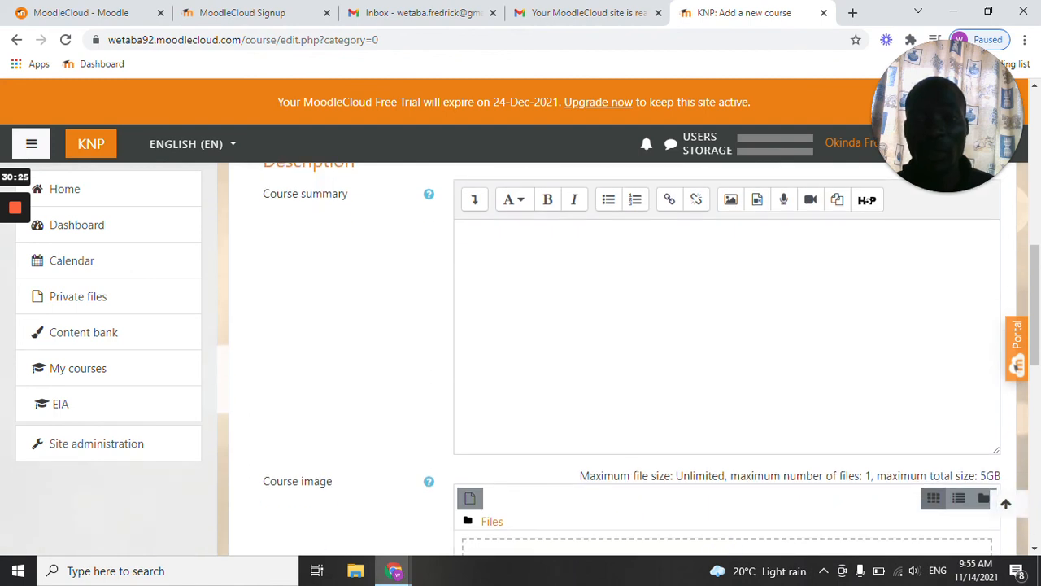
{"action": "left_click", "coordinate": [984, 439]}
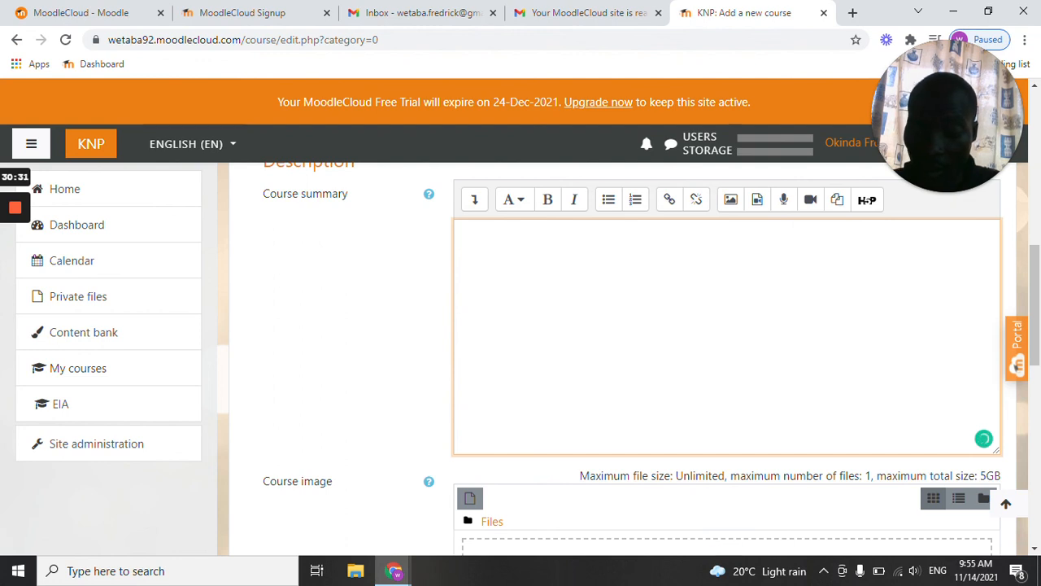
{"action": "type", "text": "The course "}
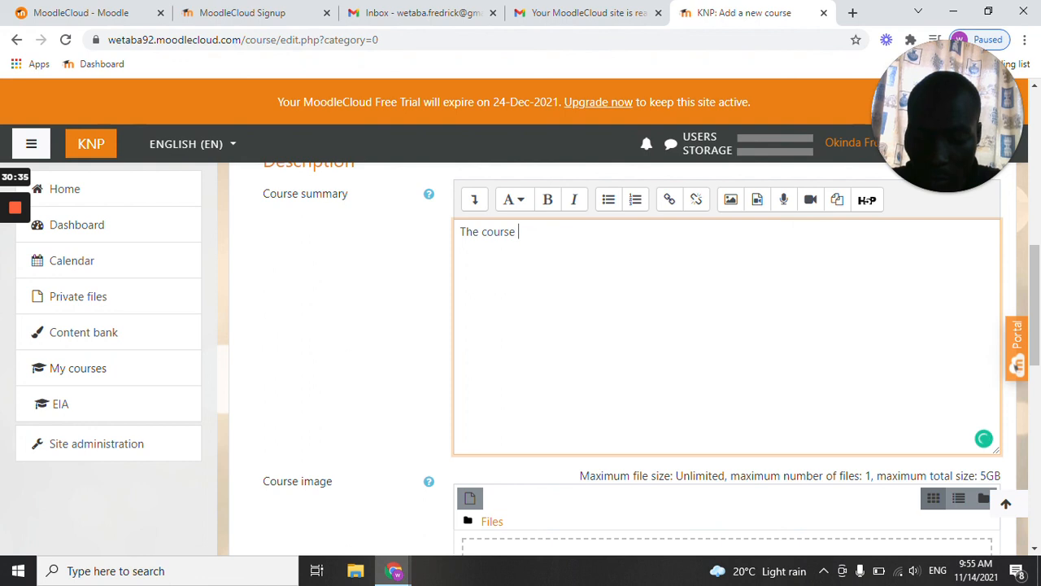
{"action": "type", "text": "will be"}
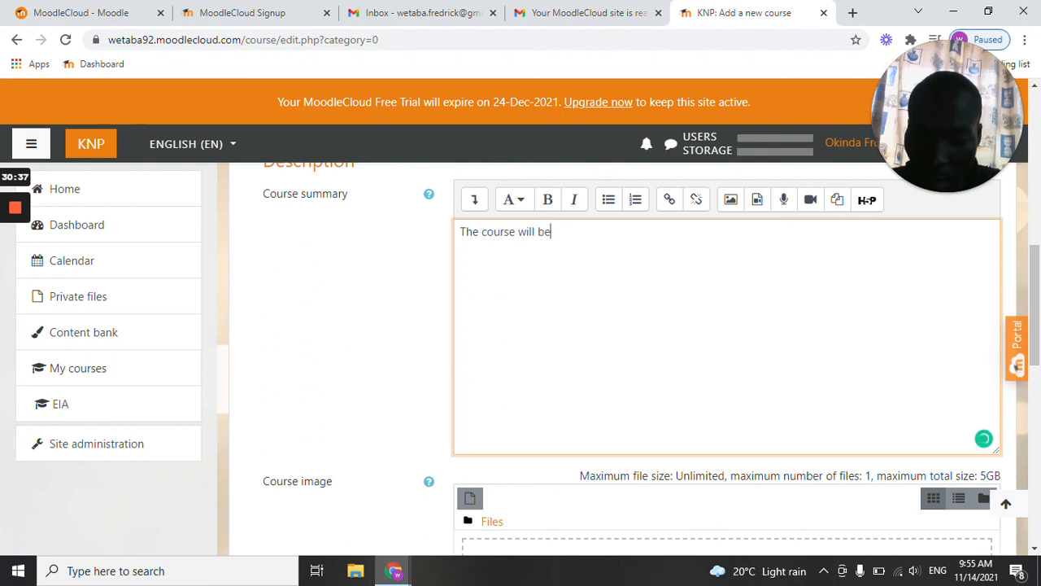
{"action": "type", "text": " more about renewab"}
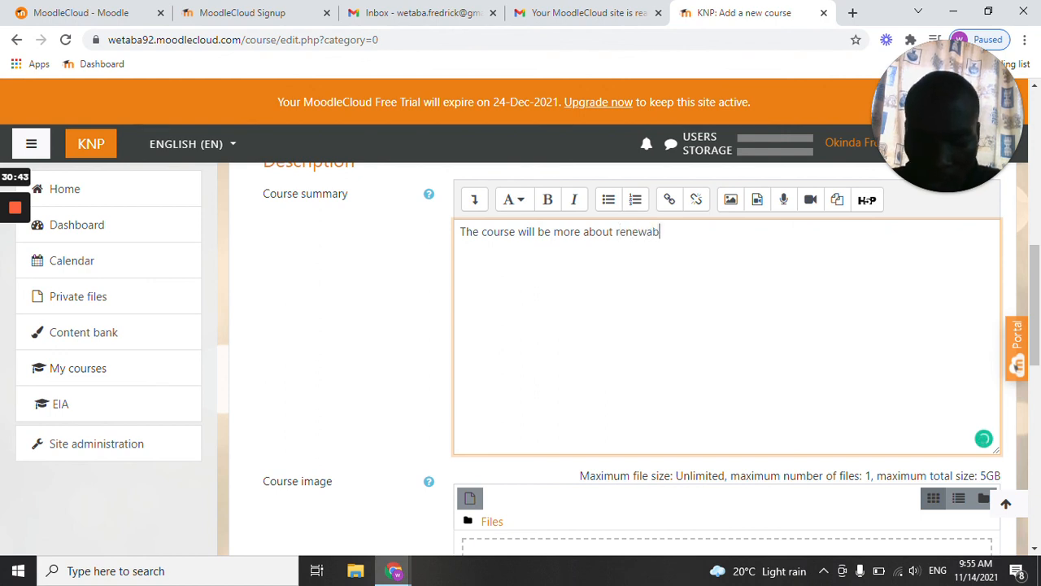
{"action": "type", "text": "le en"}
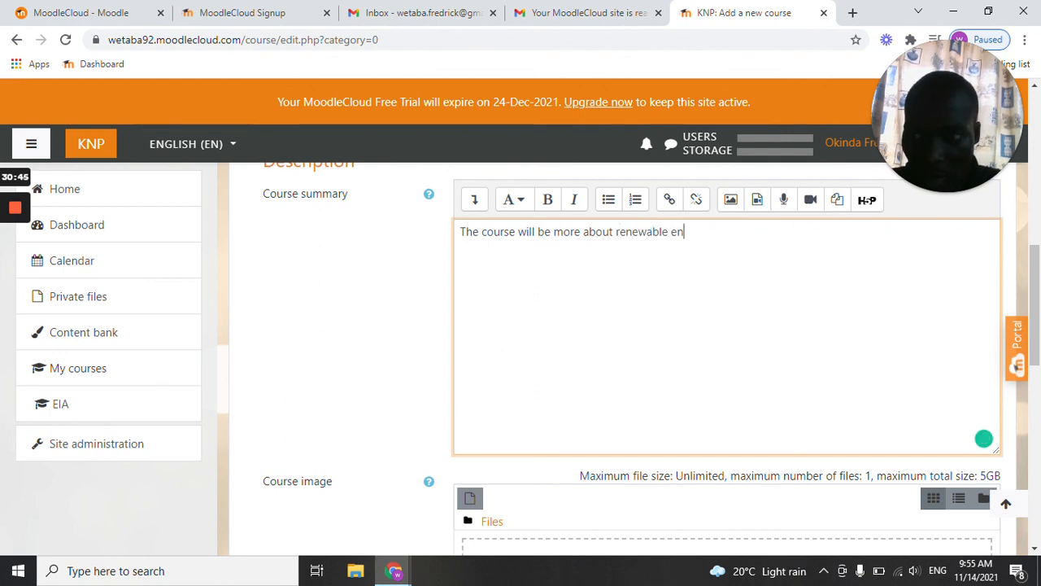
{"action": "type", "text": "ergy"}
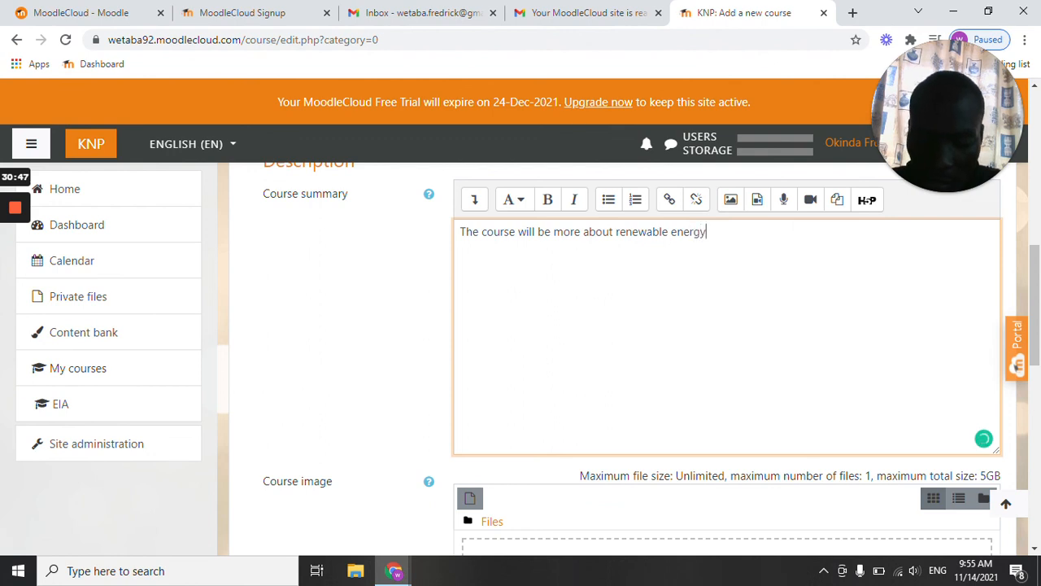
{"action": "type", "text": " sources"}
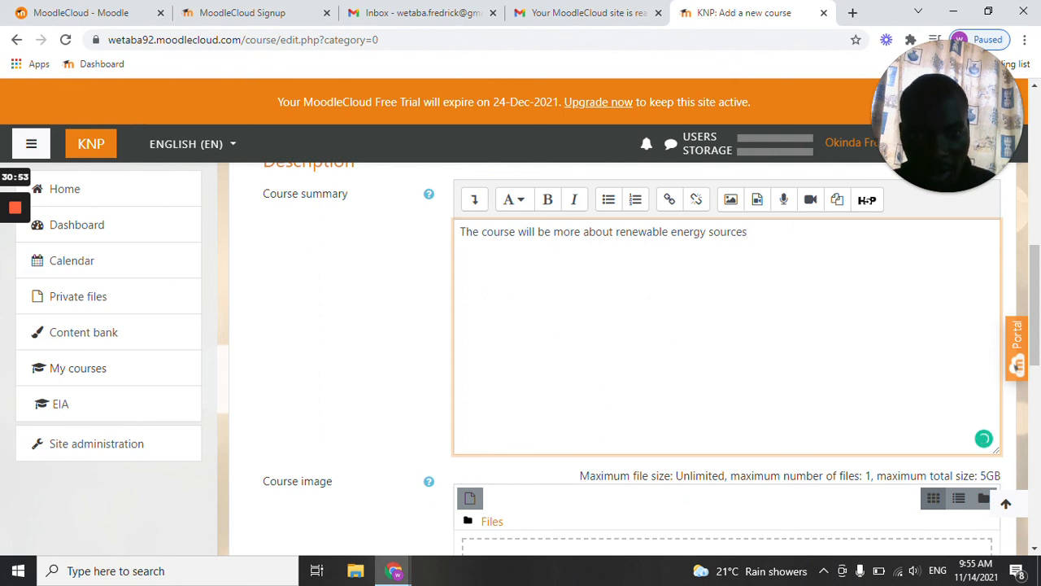
Expand the Course format settings and choose Topics format for the course.
{"action": "scroll", "coordinate": [560, 365], "scroll_direction": "down", "scroll_amount": 3}
{"action": "scroll", "coordinate": [556, 363], "scroll_direction": "up", "scroll_amount": 1}
{"action": "scroll", "coordinate": [555, 365], "scroll_direction": "up", "scroll_amount": 3}
{"action": "scroll", "coordinate": [556, 365], "scroll_direction": "down", "scroll_amount": 4}
{"action": "scroll", "coordinate": [556, 365], "scroll_direction": "up", "scroll_amount": 3}
{"action": "scroll", "coordinate": [555, 366], "scroll_direction": "down", "scroll_amount": 2}
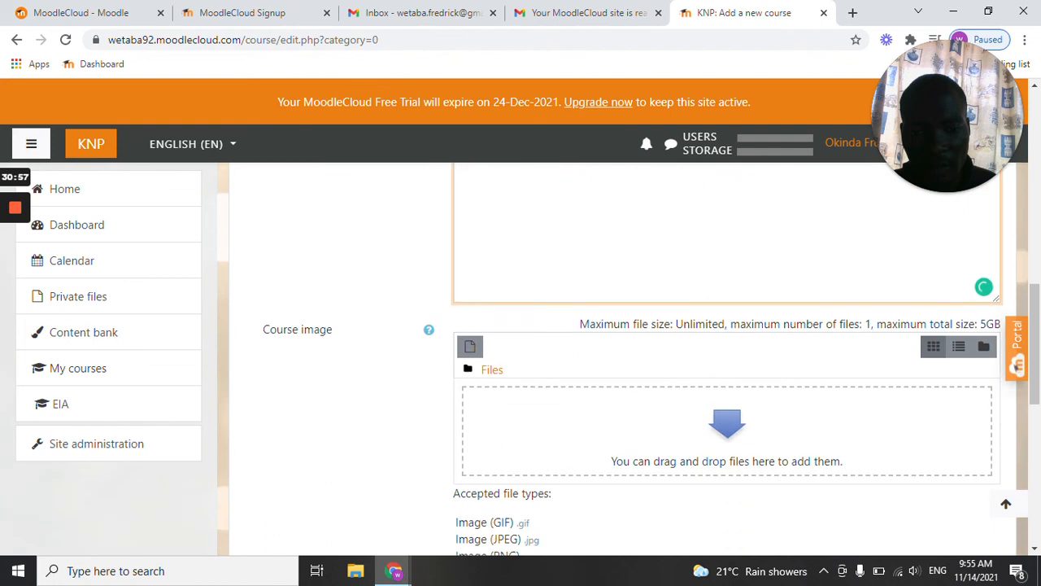
{"action": "scroll", "coordinate": [688, 345], "scroll_direction": "down", "scroll_amount": 1}
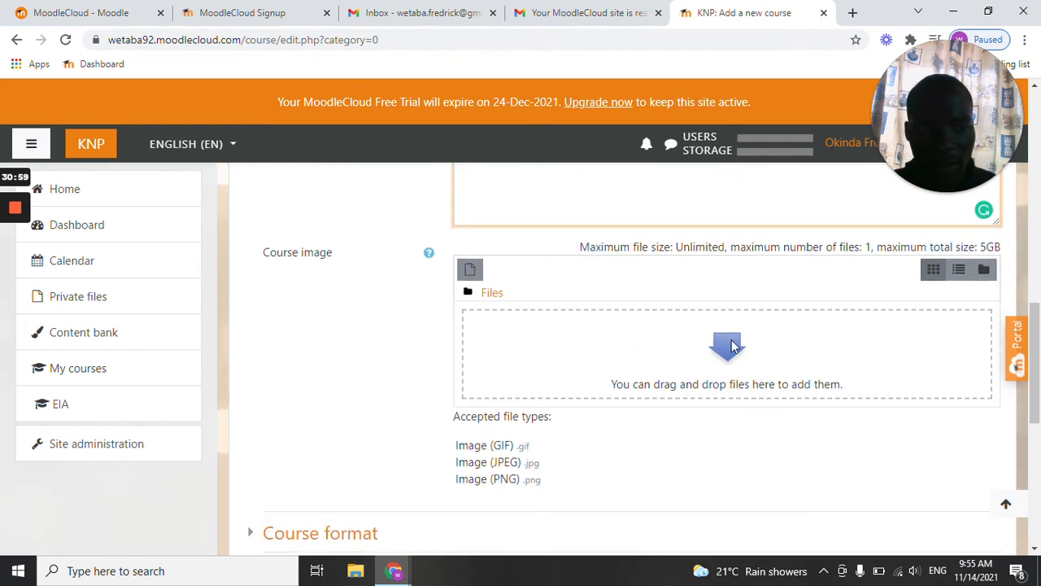
{"action": "scroll", "coordinate": [728, 343], "scroll_direction": "down", "scroll_amount": 1}
{"action": "scroll", "coordinate": [720, 327], "scroll_direction": "down", "scroll_amount": 1}
{"action": "scroll", "coordinate": [680, 330], "scroll_direction": "down", "scroll_amount": 2}
{"action": "left_click", "coordinate": [317, 231]}
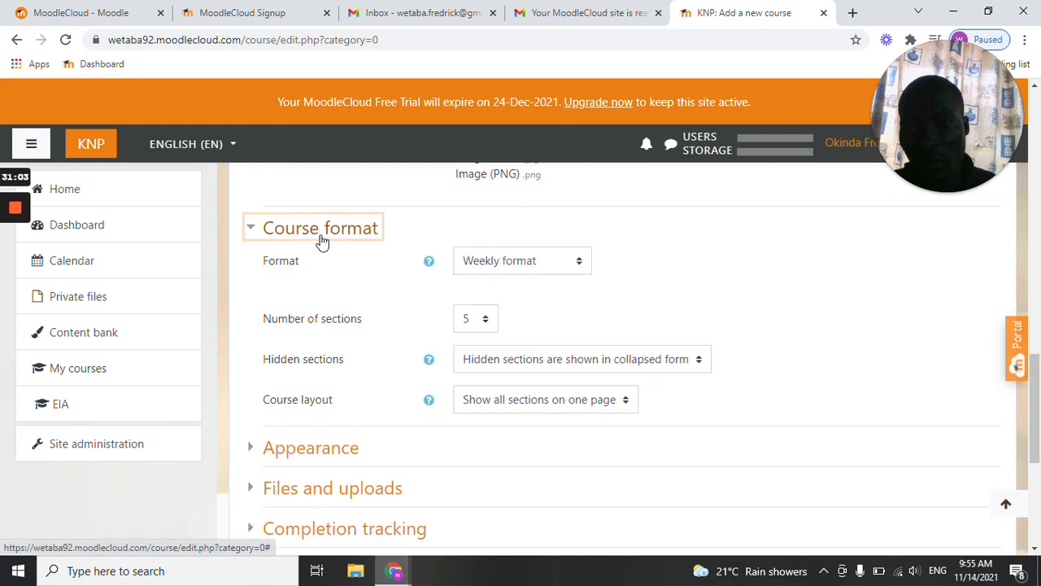
{"action": "left_click", "coordinate": [561, 264]}
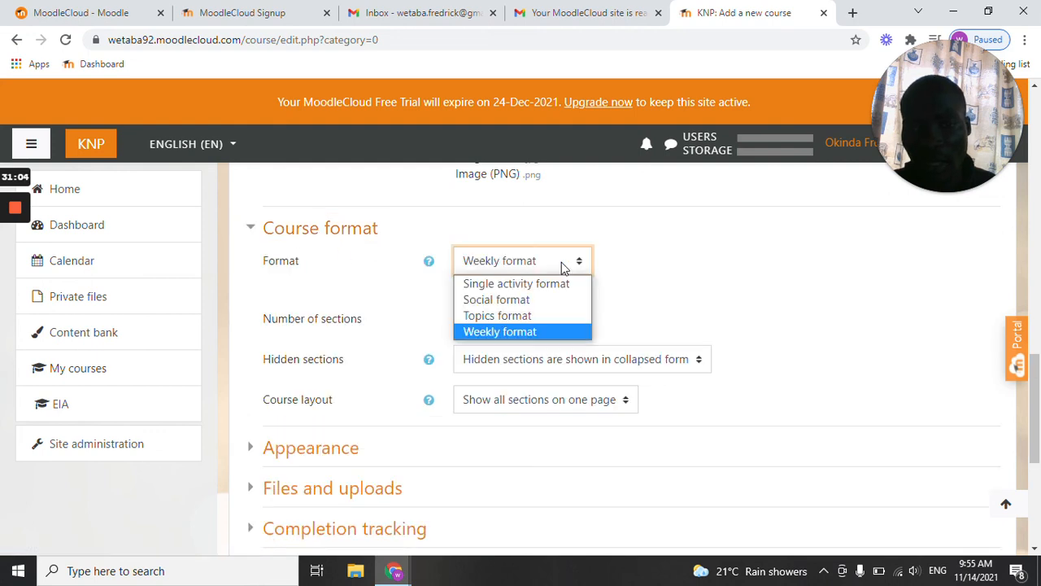
{"action": "left_click", "coordinate": [514, 322]}
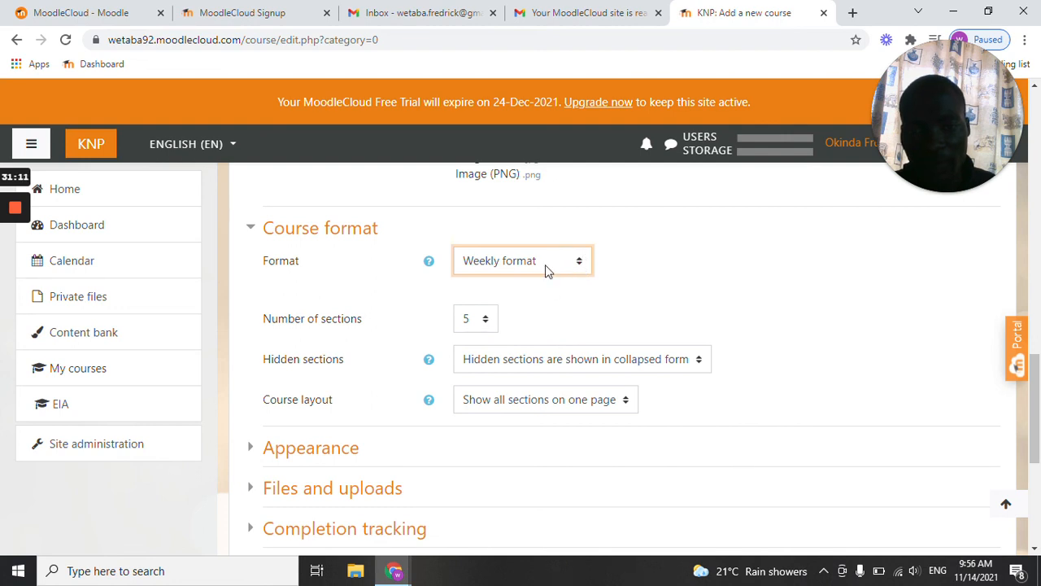
Choose to keep waiting for the unresponsive course page instead of exiting it.
{"action": "scroll", "coordinate": [559, 220], "scroll_direction": "up", "scroll_amount": 3}
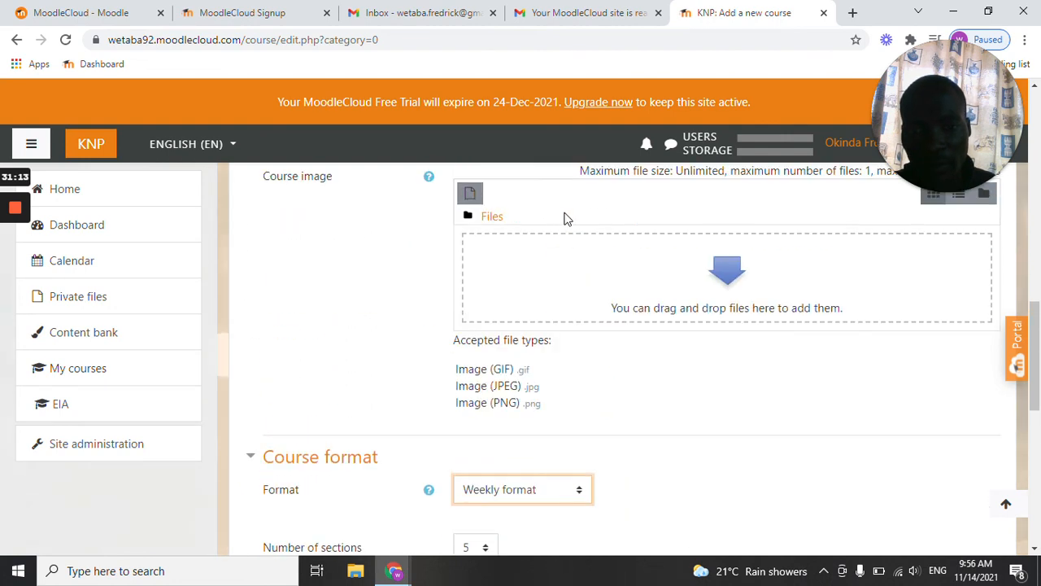
{"action": "scroll", "coordinate": [599, 286], "scroll_direction": "down", "scroll_amount": 4}
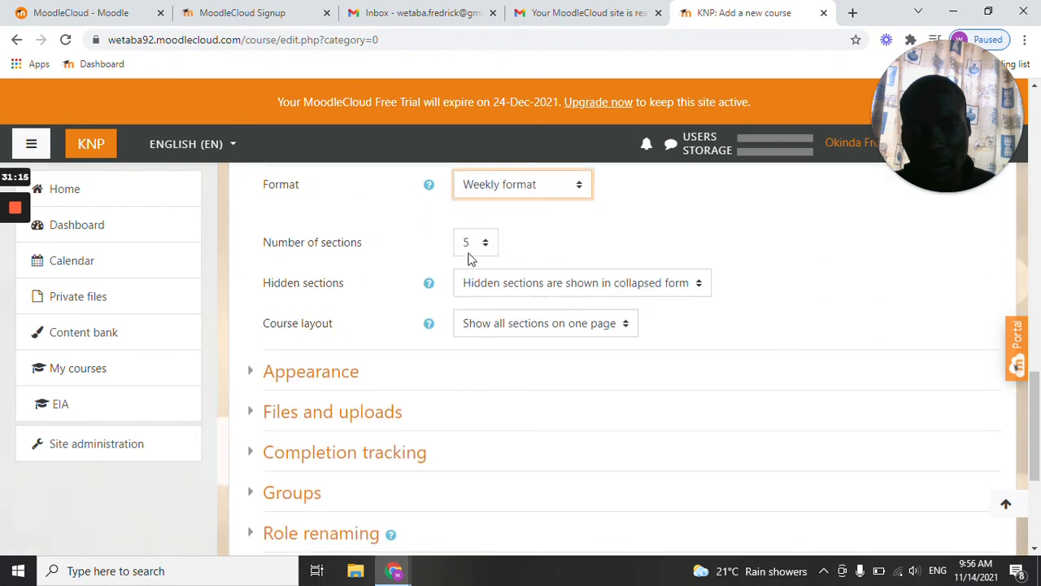
{"action": "scroll", "coordinate": [643, 242], "scroll_direction": "up", "scroll_amount": 3}
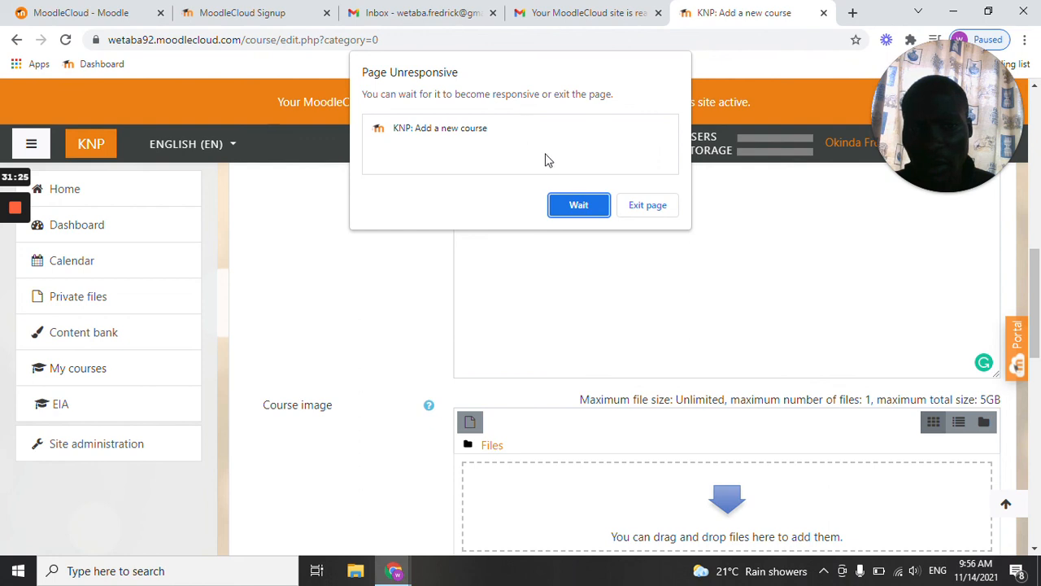
{"action": "left_click", "coordinate": [589, 210]}
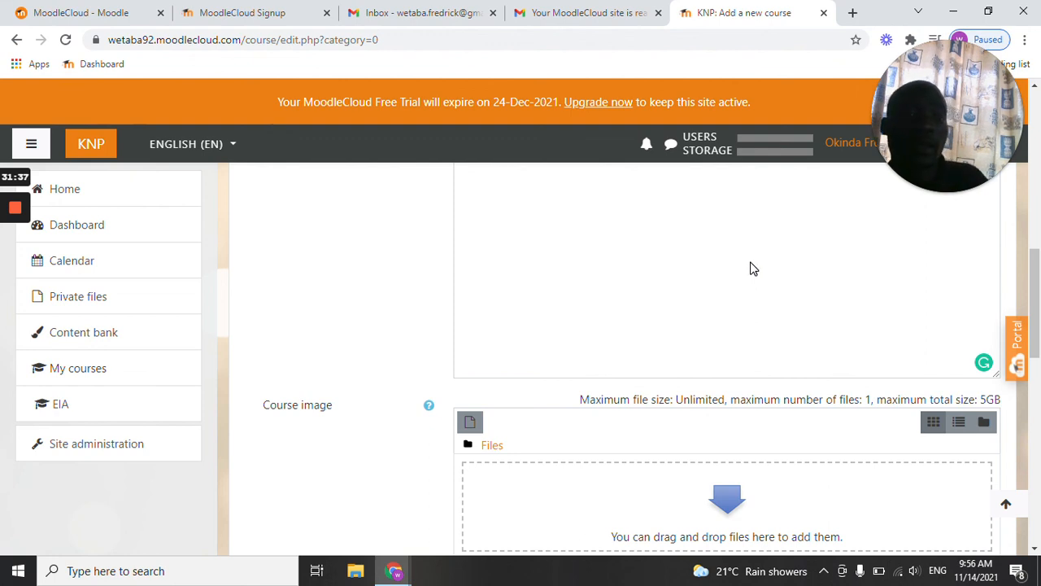
Set the number of sections to 10 and make hidden sections completely invisible.
{"action": "scroll", "coordinate": [753, 268], "scroll_direction": "down", "scroll_amount": 15}
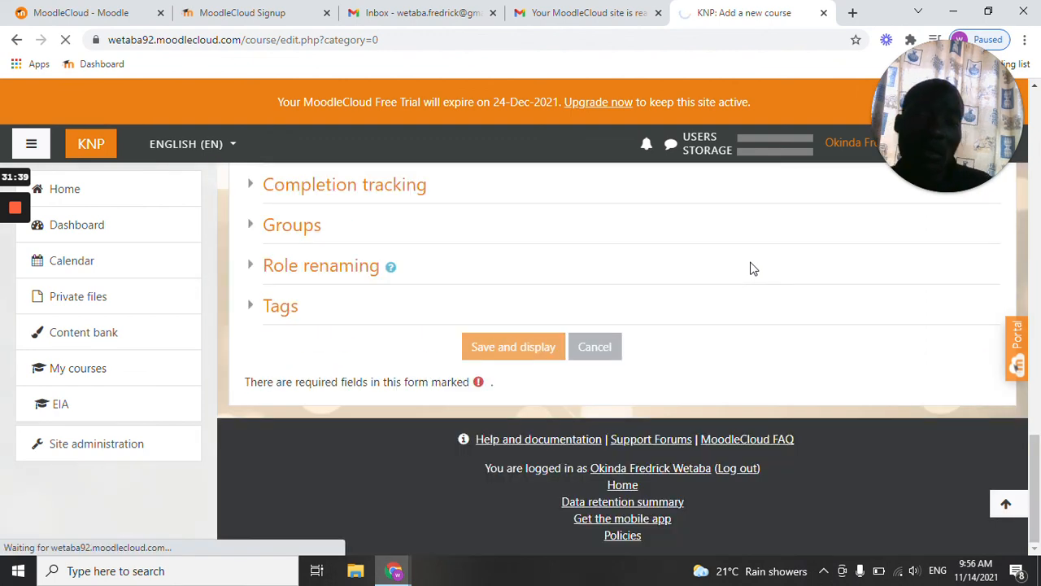
{"action": "scroll", "coordinate": [358, 293], "scroll_direction": "up", "scroll_amount": 6}
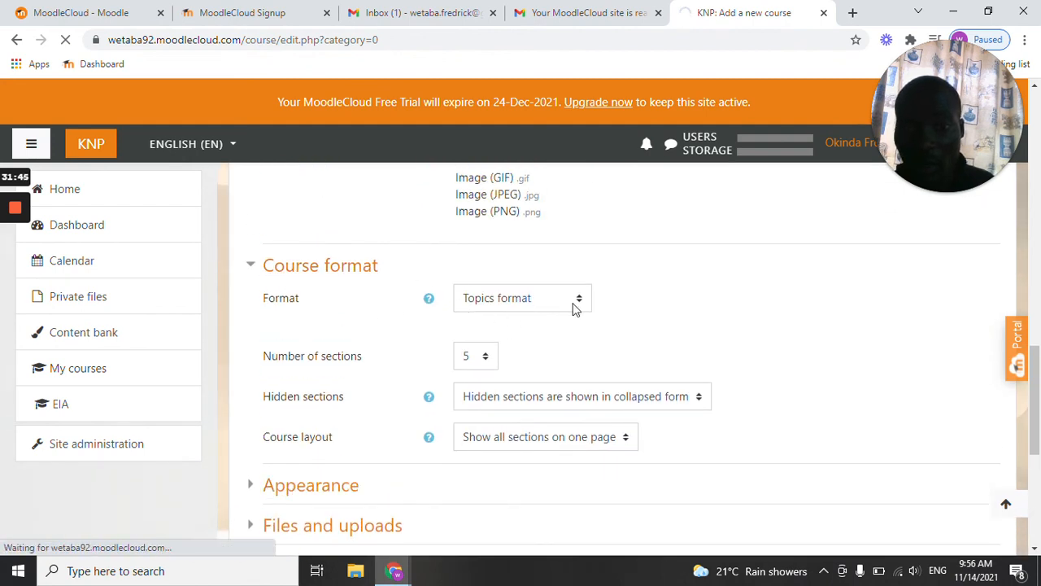
{"action": "left_click", "coordinate": [486, 362]}
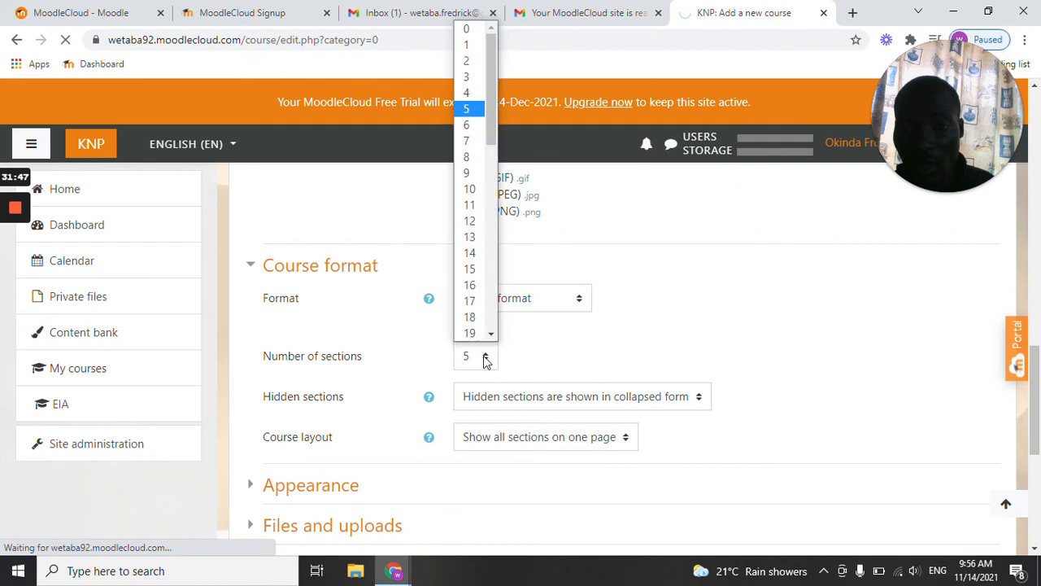
{"action": "left_click", "coordinate": [470, 188]}
{"action": "scroll", "coordinate": [388, 314], "scroll_direction": "down", "scroll_amount": 1}
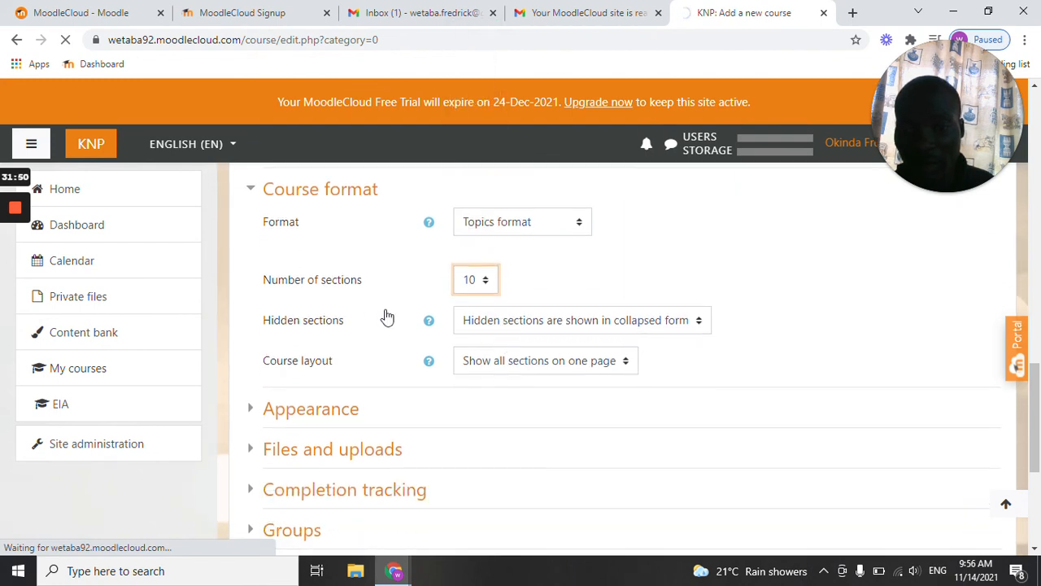
{"action": "left_click", "coordinate": [697, 326]}
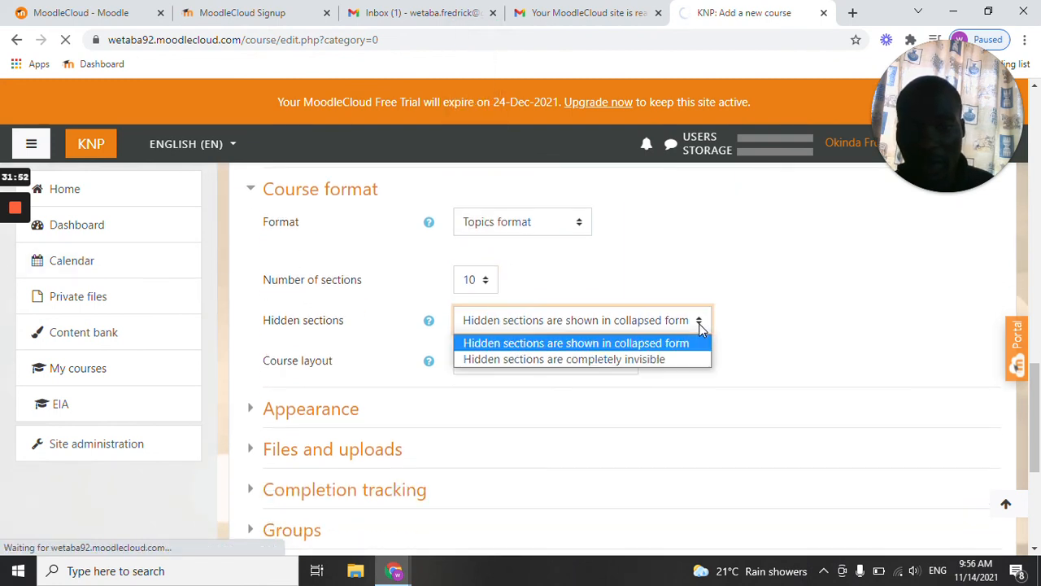
{"action": "left_click", "coordinate": [598, 359]}
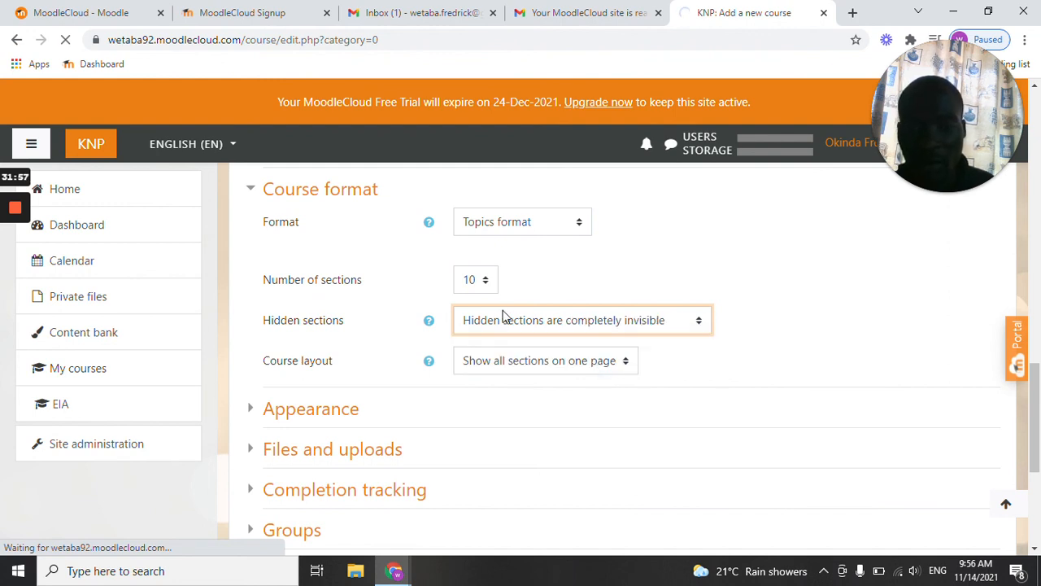
Choose Show all sections on one page as the course layout and expand the Appearance settings.
{"action": "scroll", "coordinate": [502, 314], "scroll_direction": "down", "scroll_amount": 1}
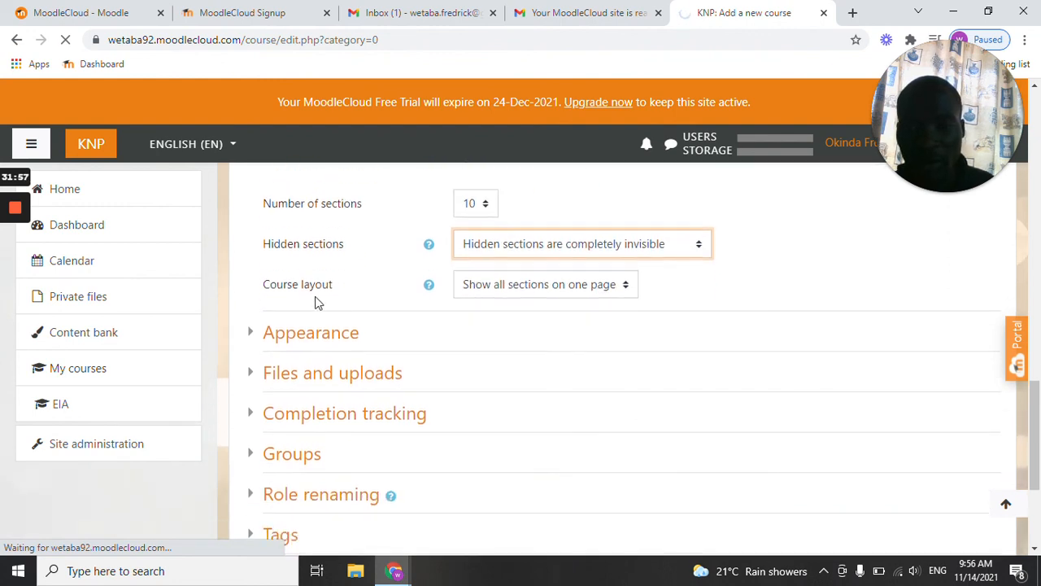
{"action": "left_click", "coordinate": [627, 288]}
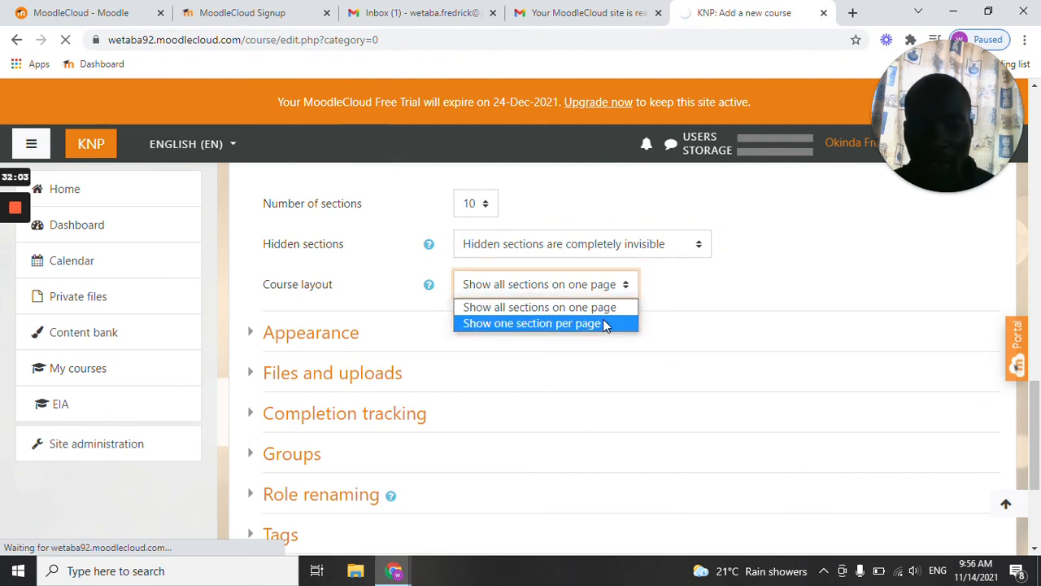
{"action": "left_click", "coordinate": [593, 305]}
{"action": "left_click", "coordinate": [335, 330]}
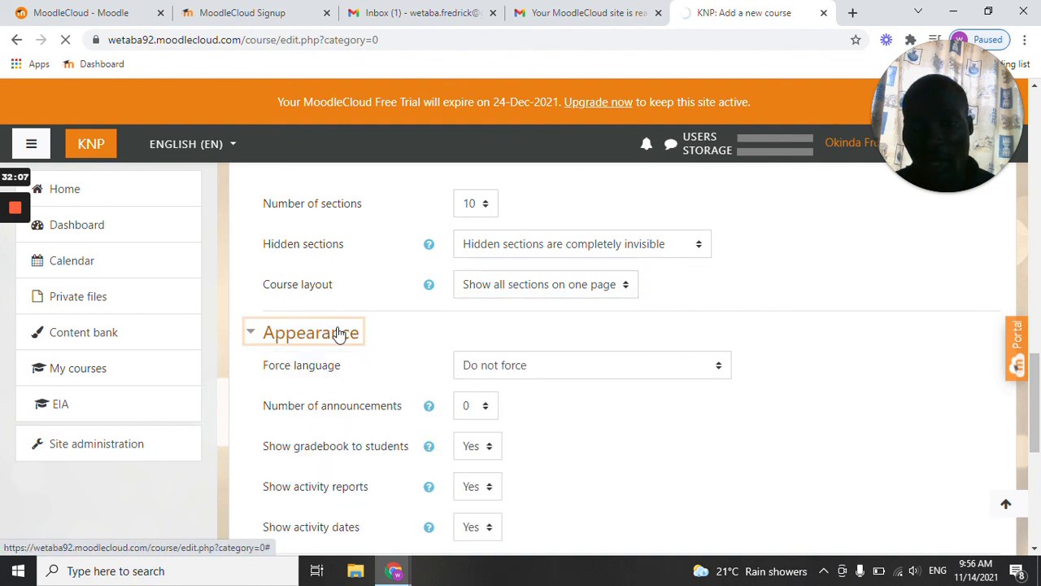
{"action": "scroll", "coordinate": [366, 334], "scroll_direction": "down", "scroll_amount": 2}
{"action": "scroll", "coordinate": [448, 366], "scroll_direction": "down", "scroll_amount": 1}
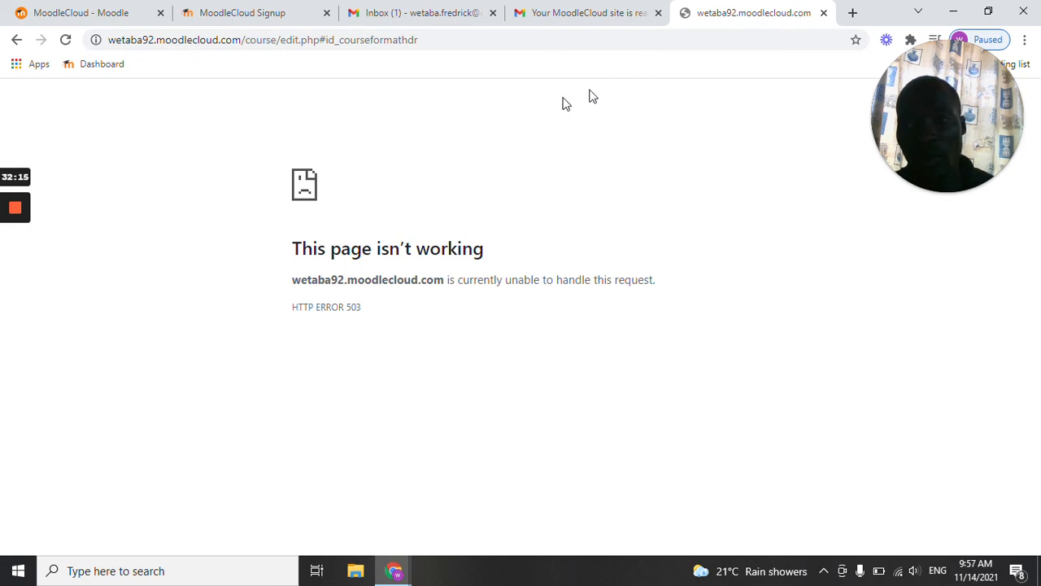
{"action": "mouse_move", "coordinate": [17, 206]}
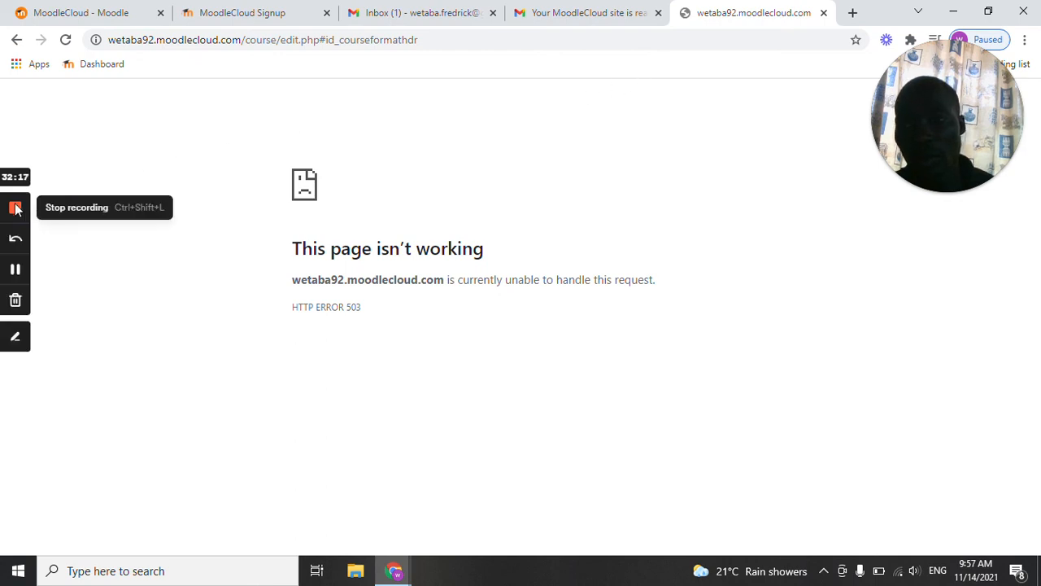